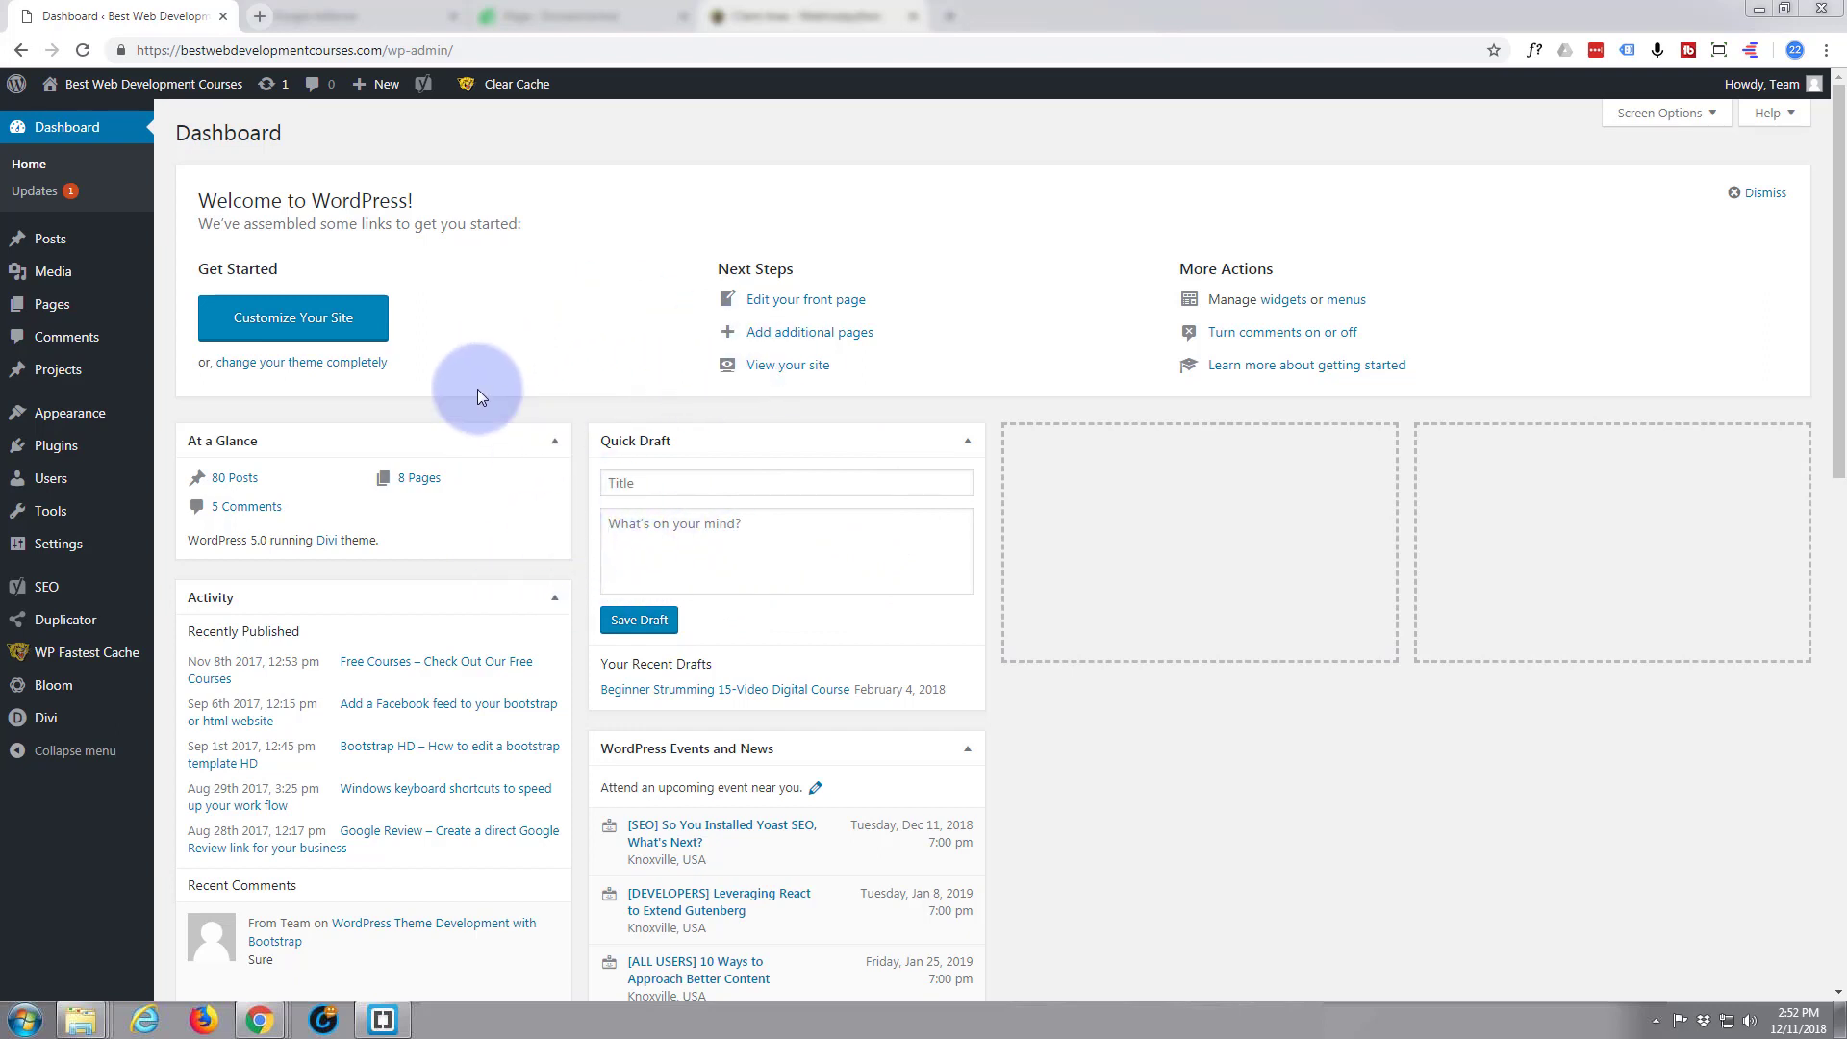
Open the WordPress updates page, select all available theme updates and update Divi to version 3.18.4
mouse_move(37, 478)
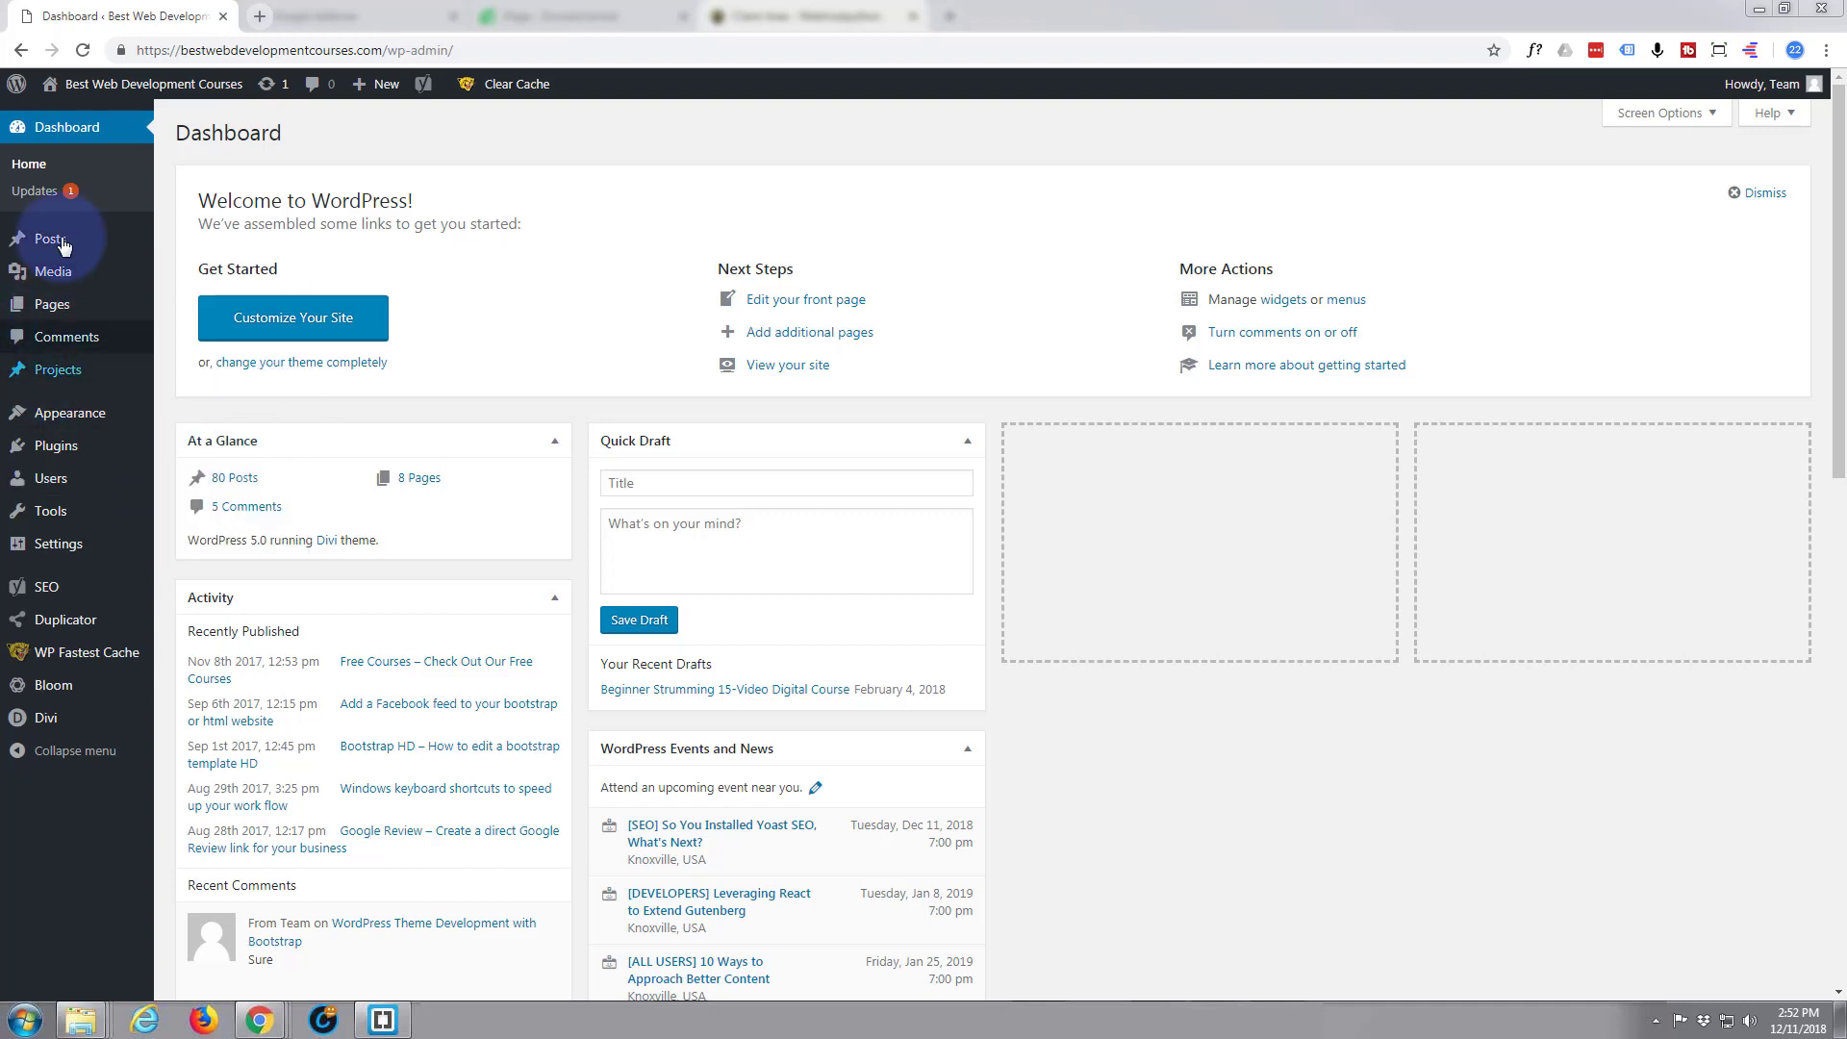
left_click(29, 202)
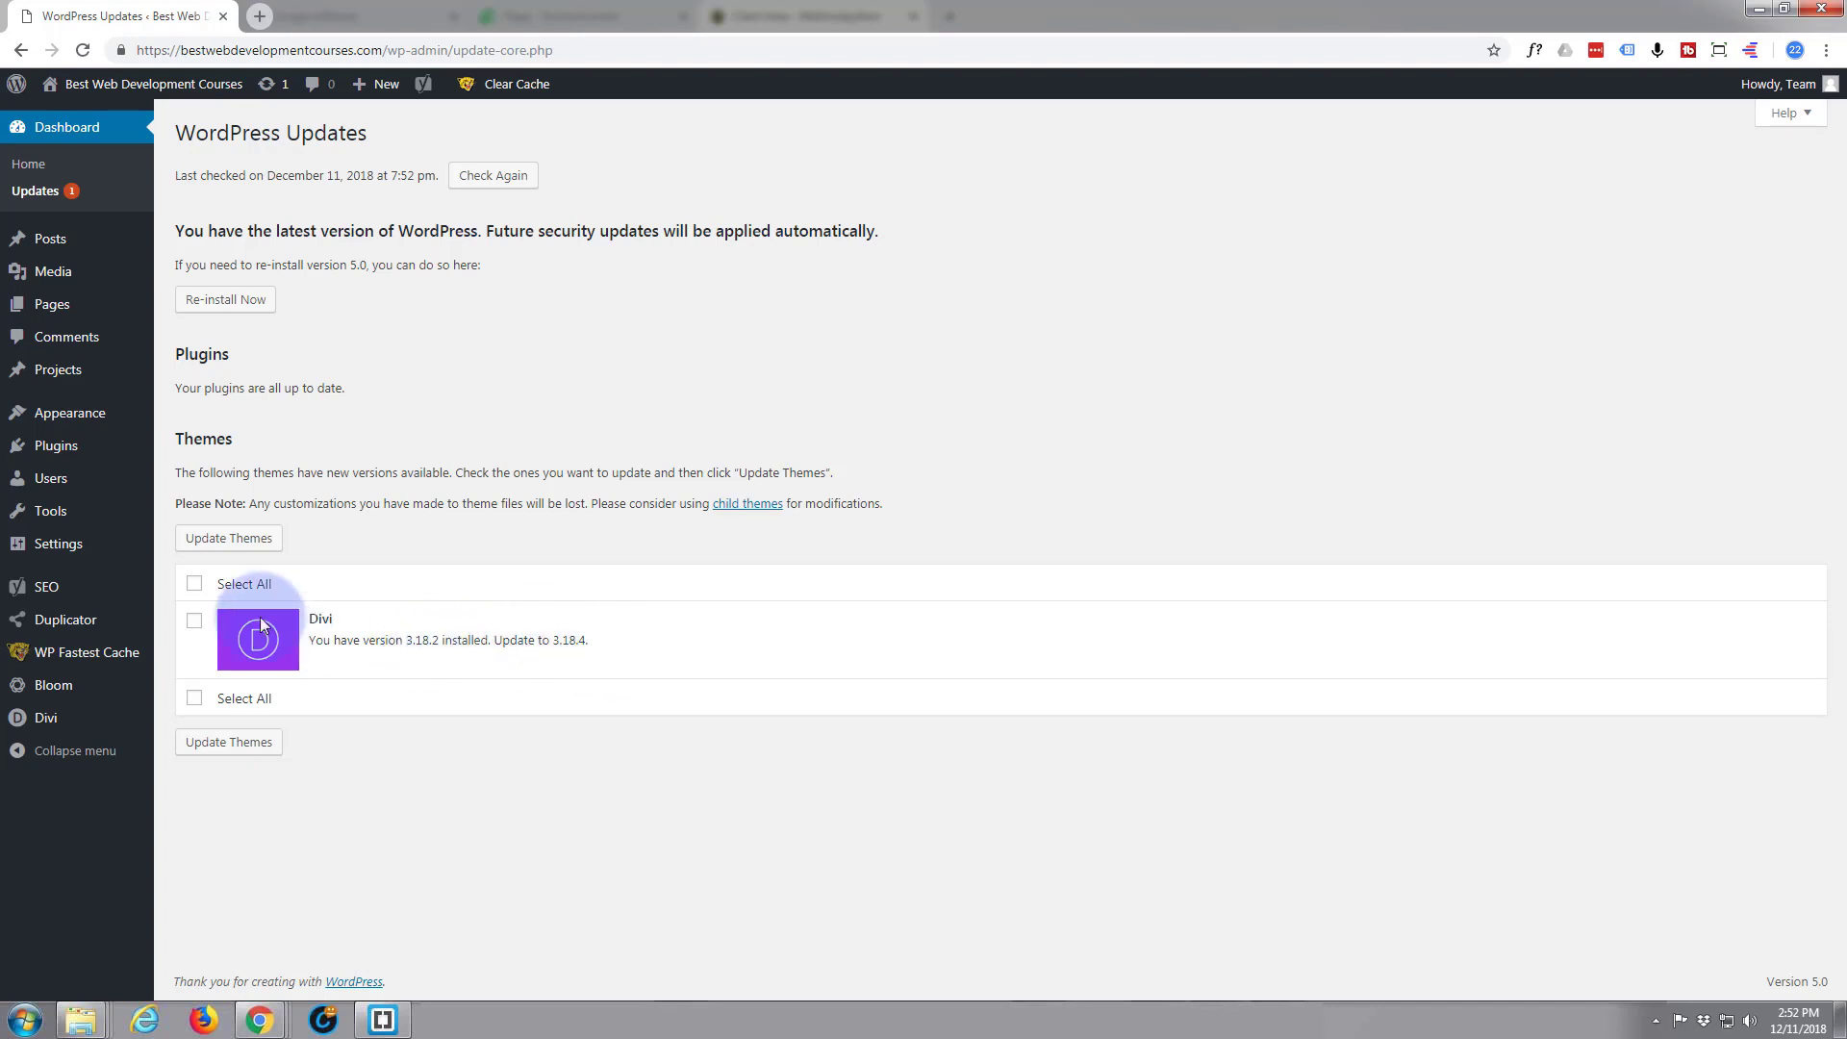
left_click(194, 583)
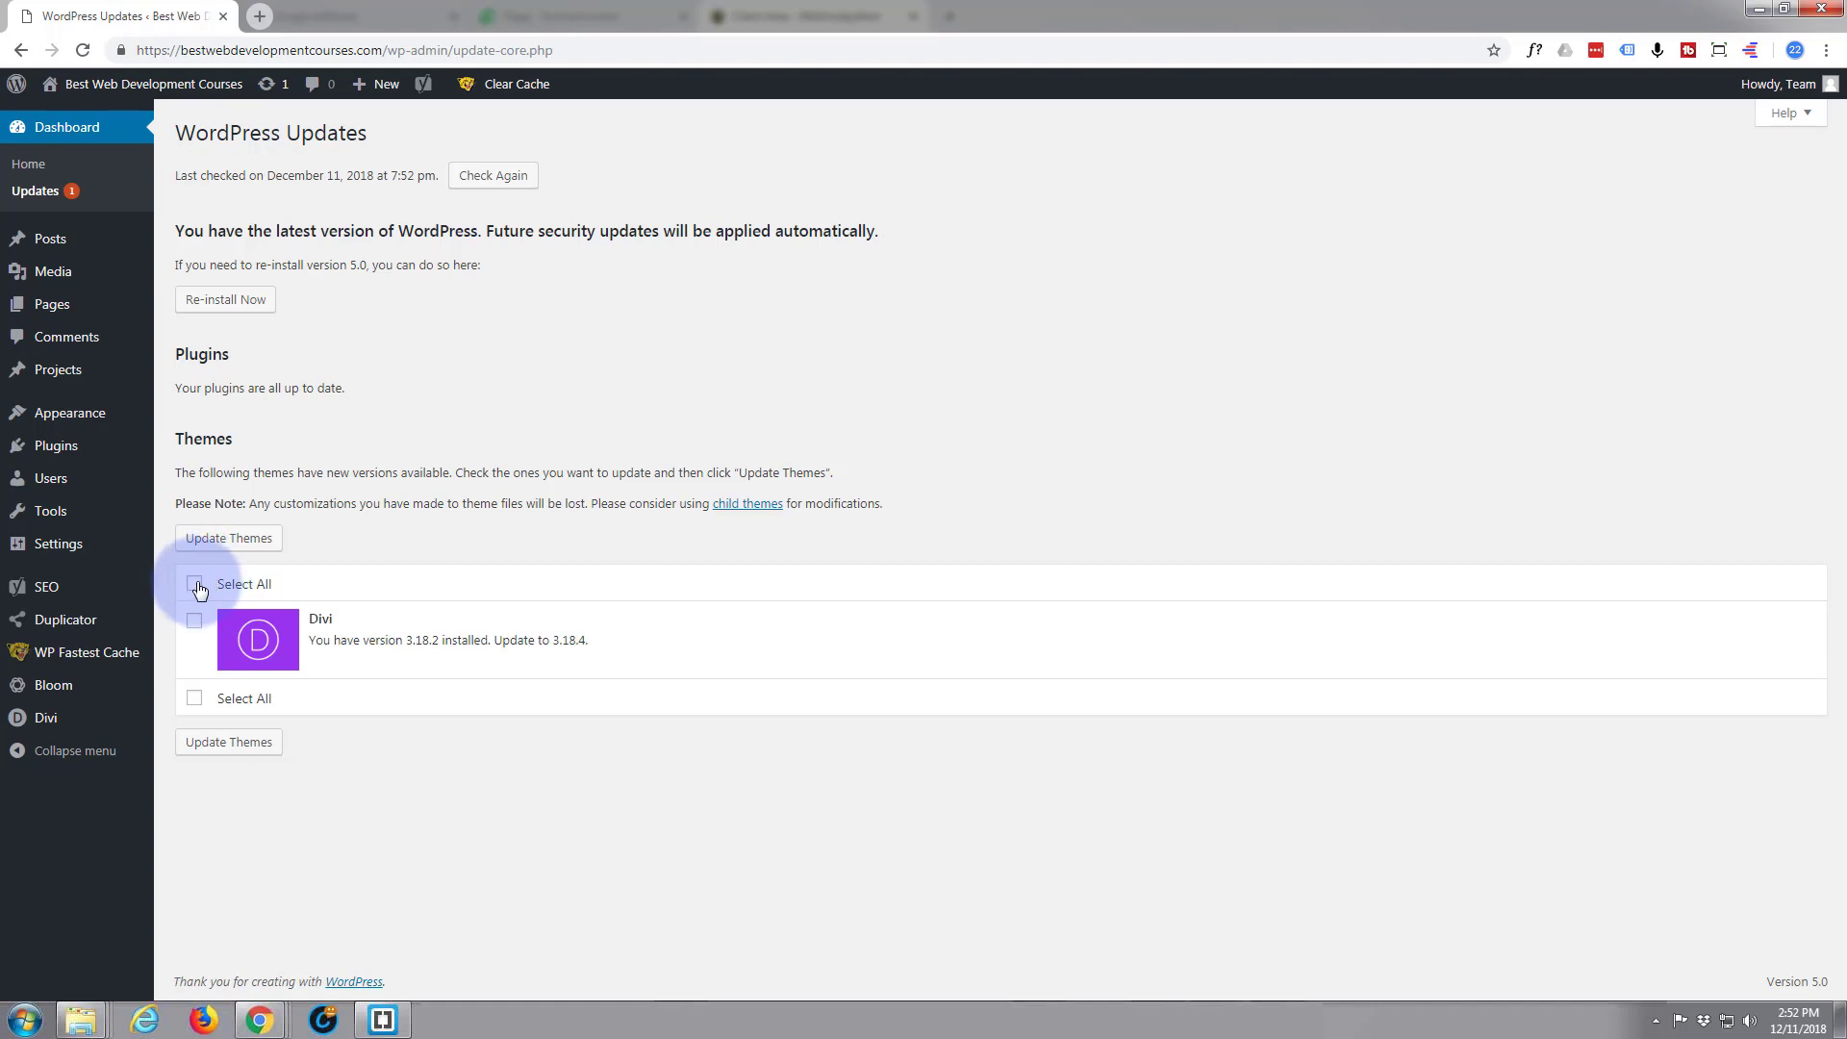
left_click(244, 541)
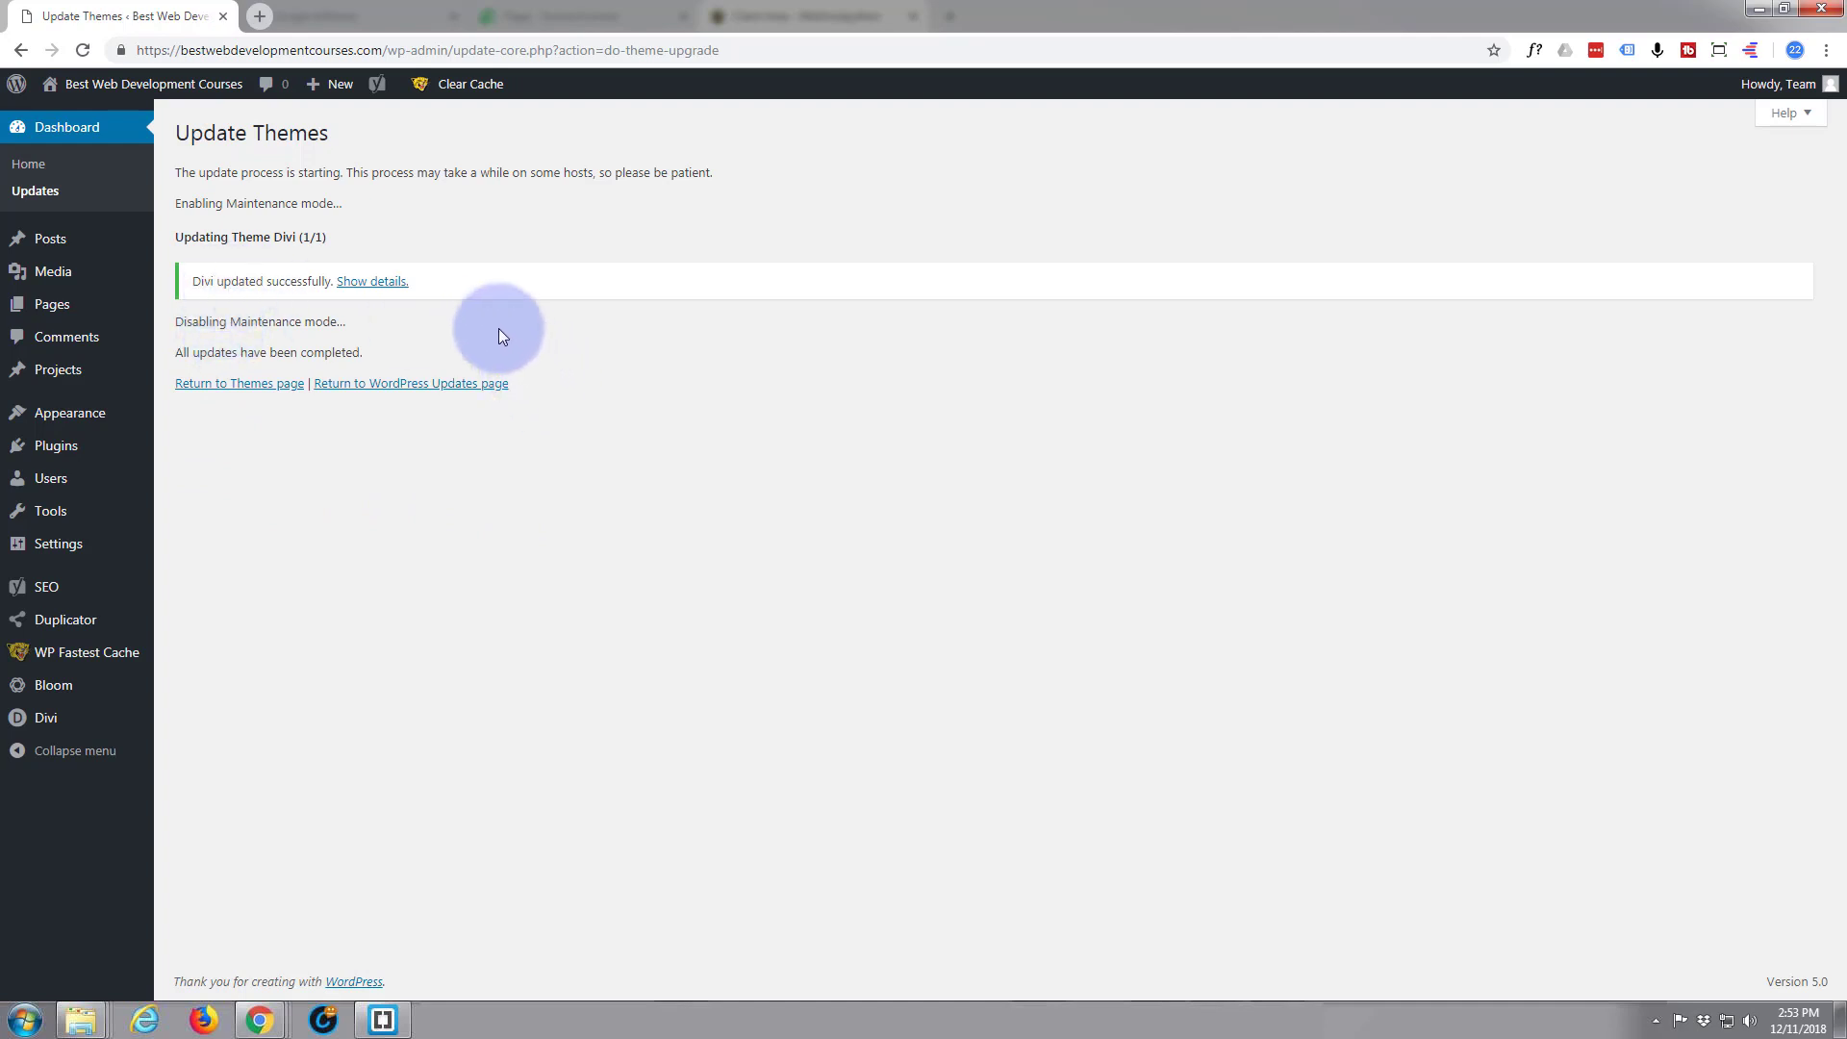
Open the Free Courses page for editing, reload it and look over its Divi Builder layout
left_click(55, 316)
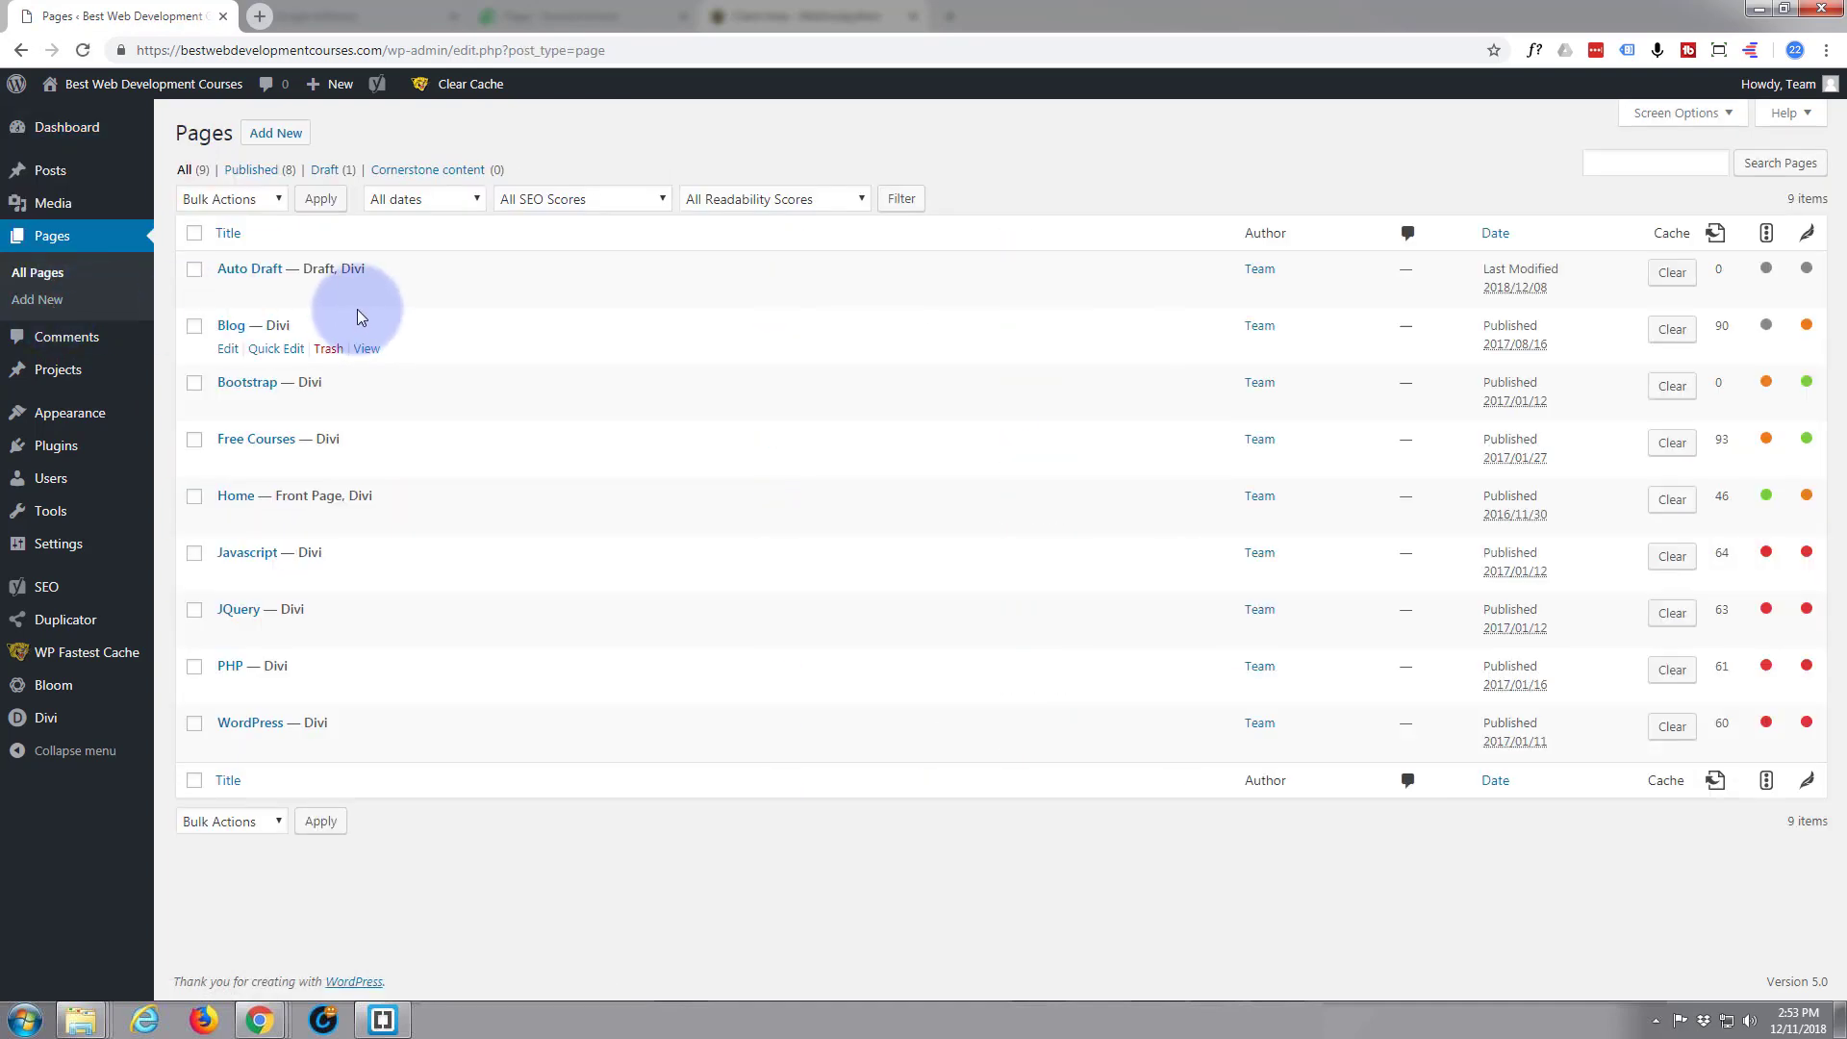
mouse_move(337, 450)
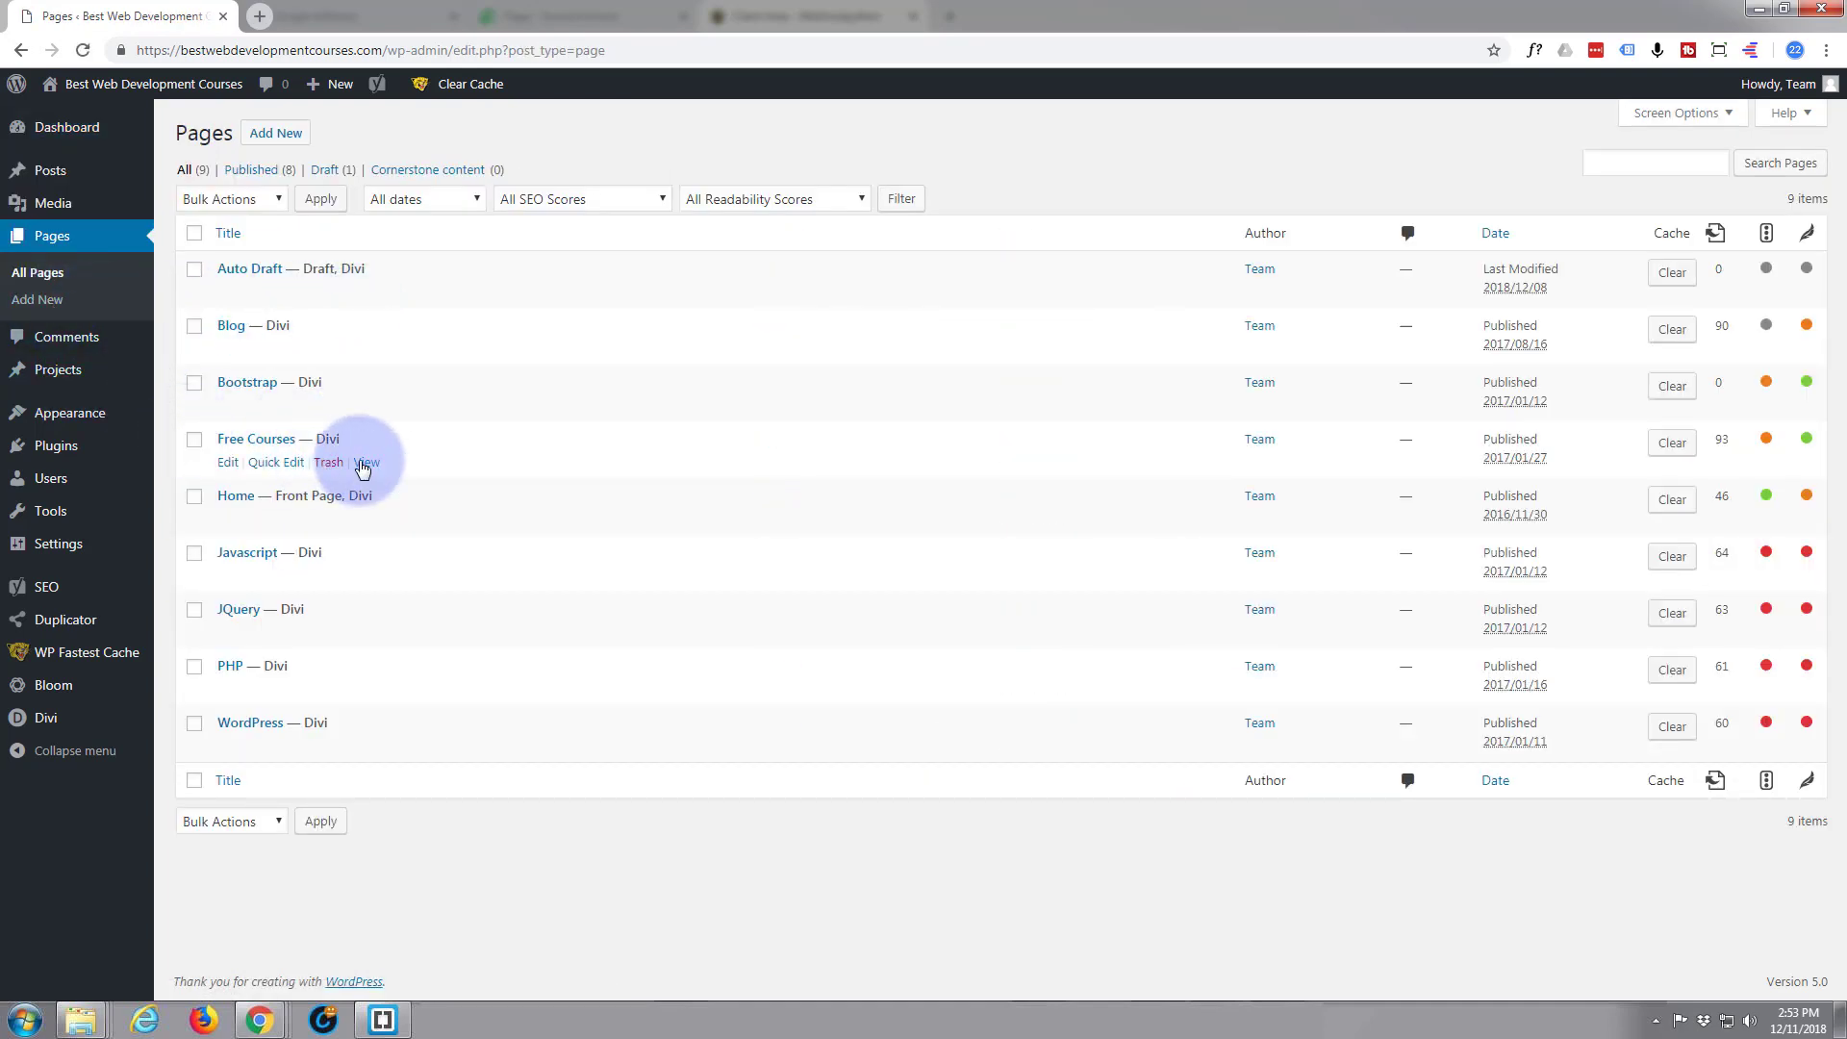
left_click(228, 462)
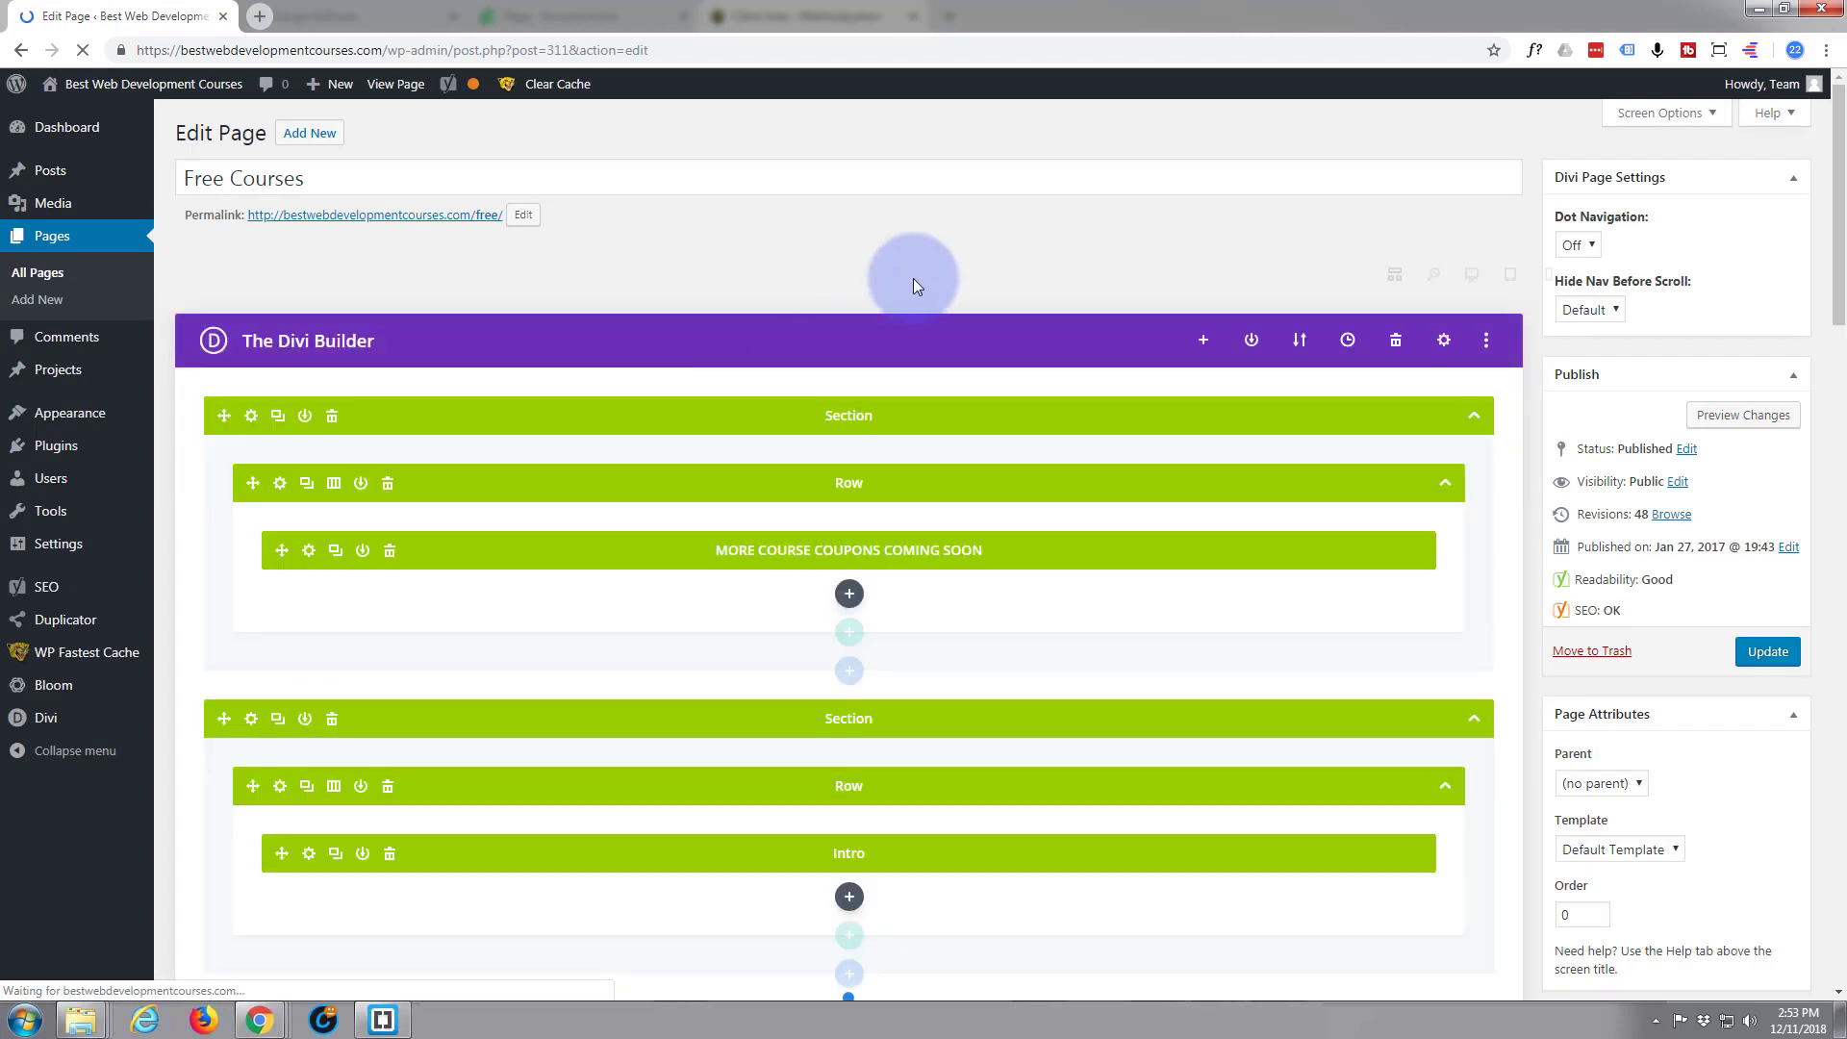
key("F5")
scroll(887, 269, "down", 2)
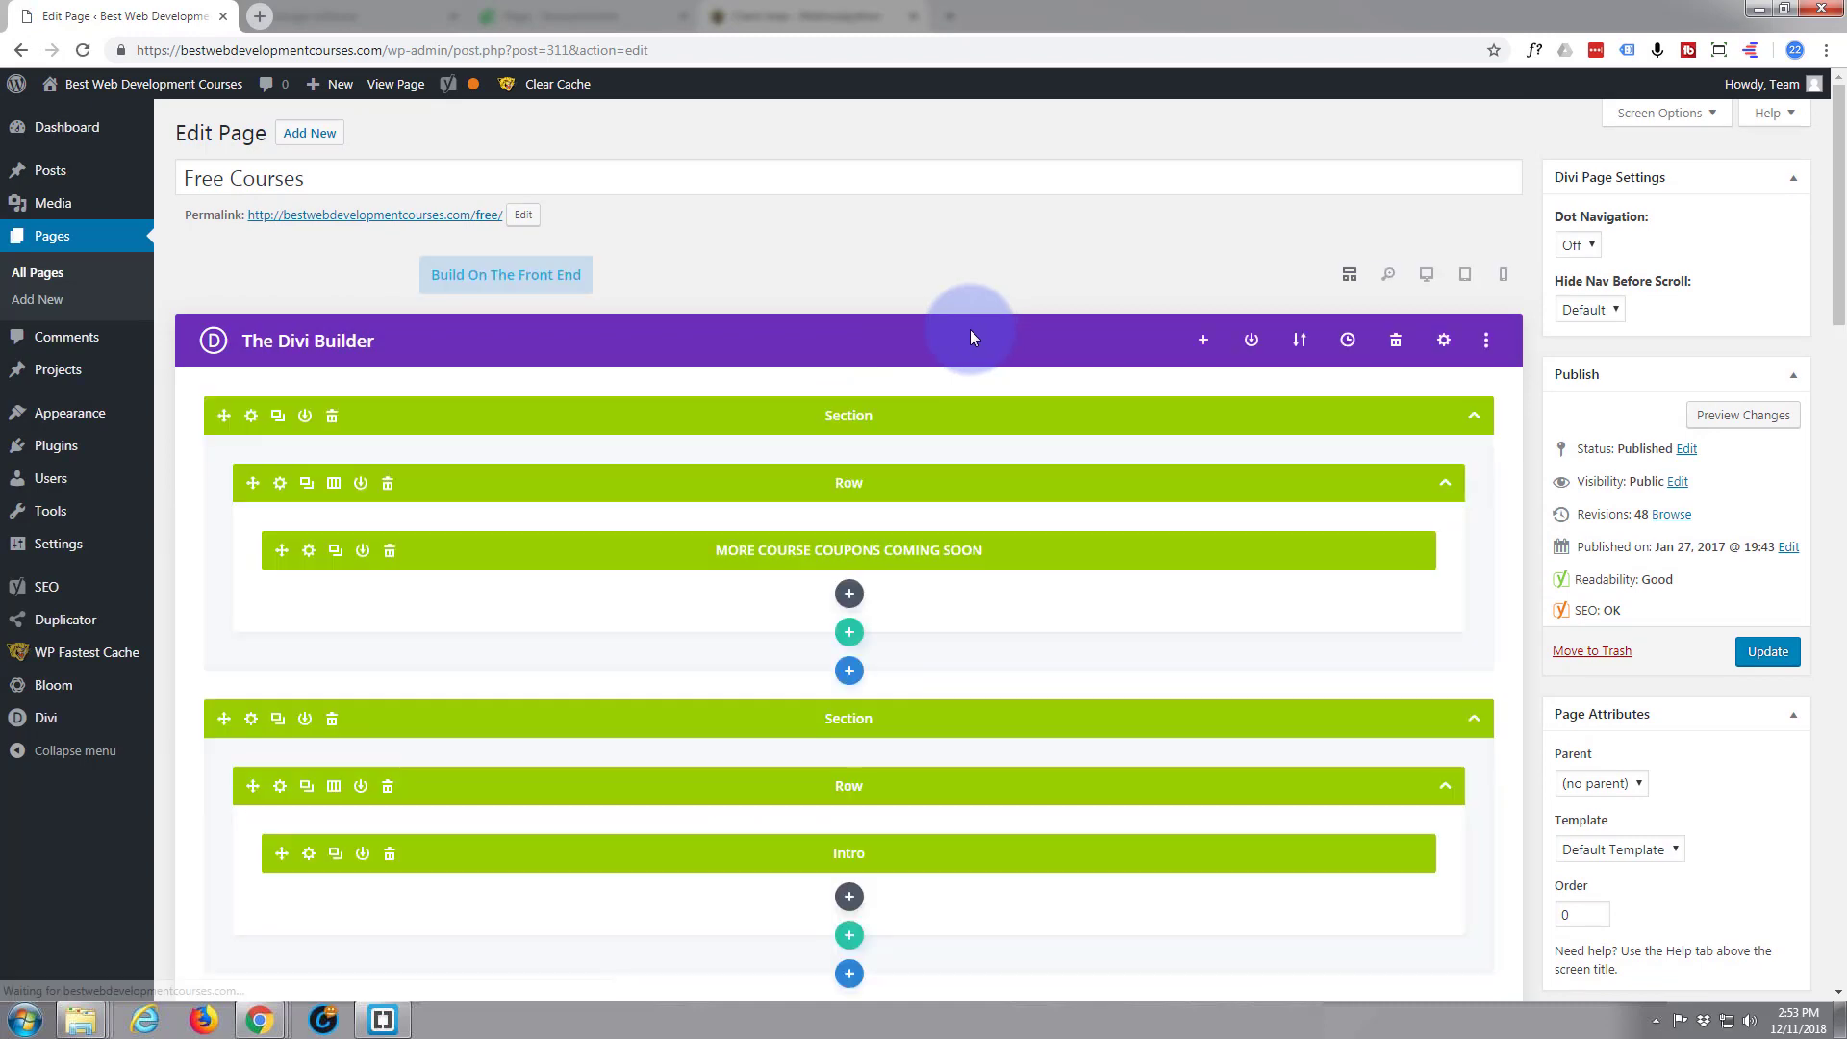
scroll(650, 393, "down", 8)
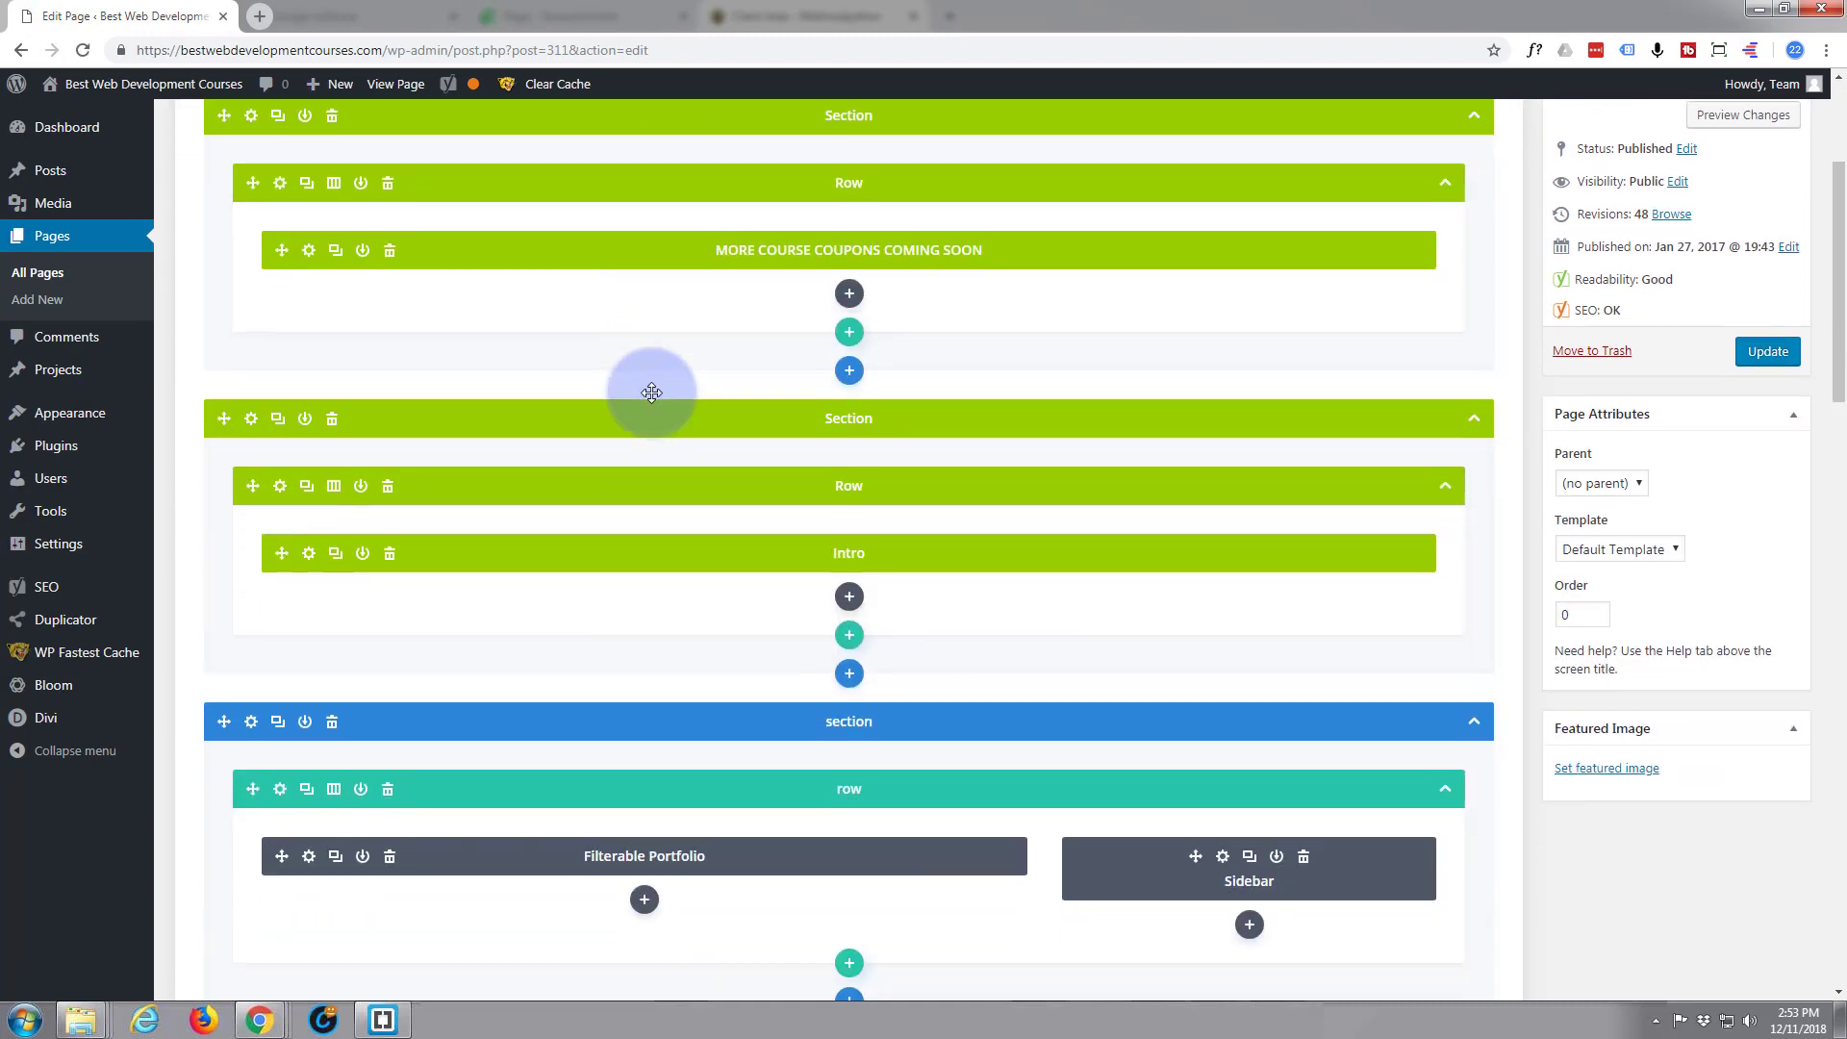
scroll(651, 393, "down", 2)
scroll(651, 392, "up", 8)
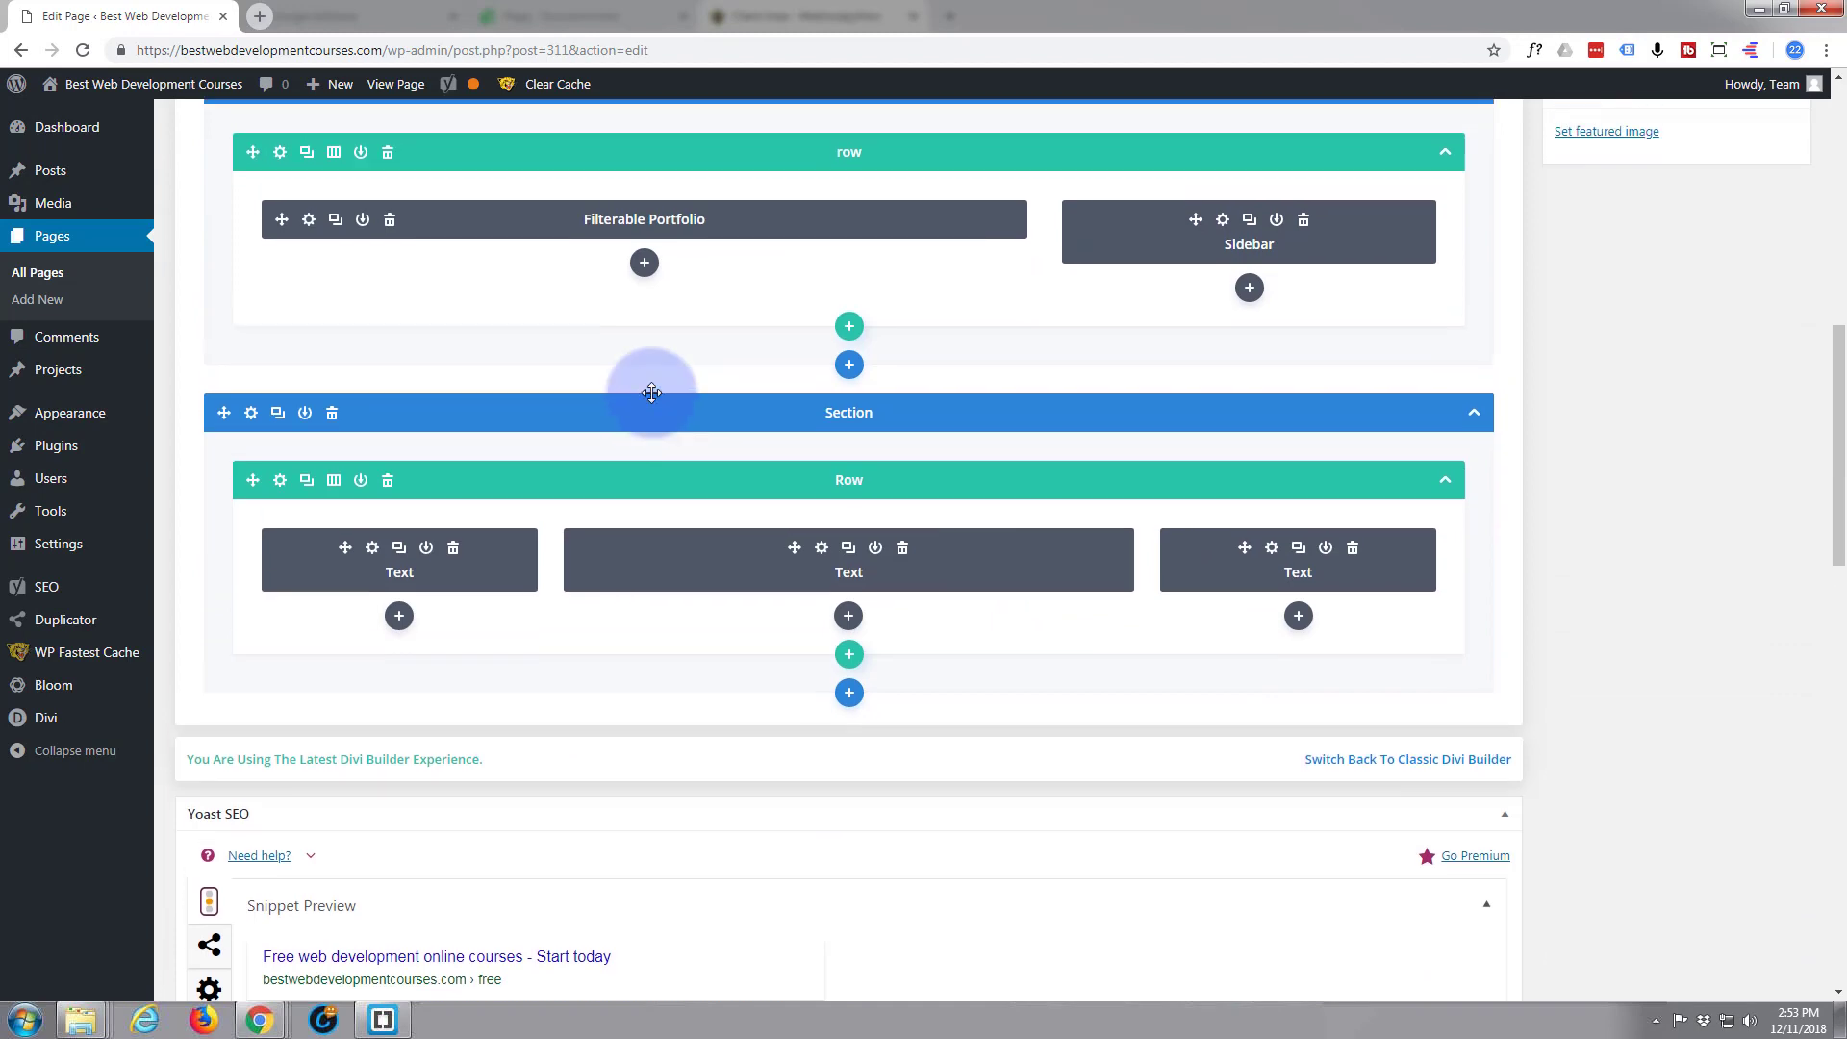
scroll(626, 383, "up", 2)
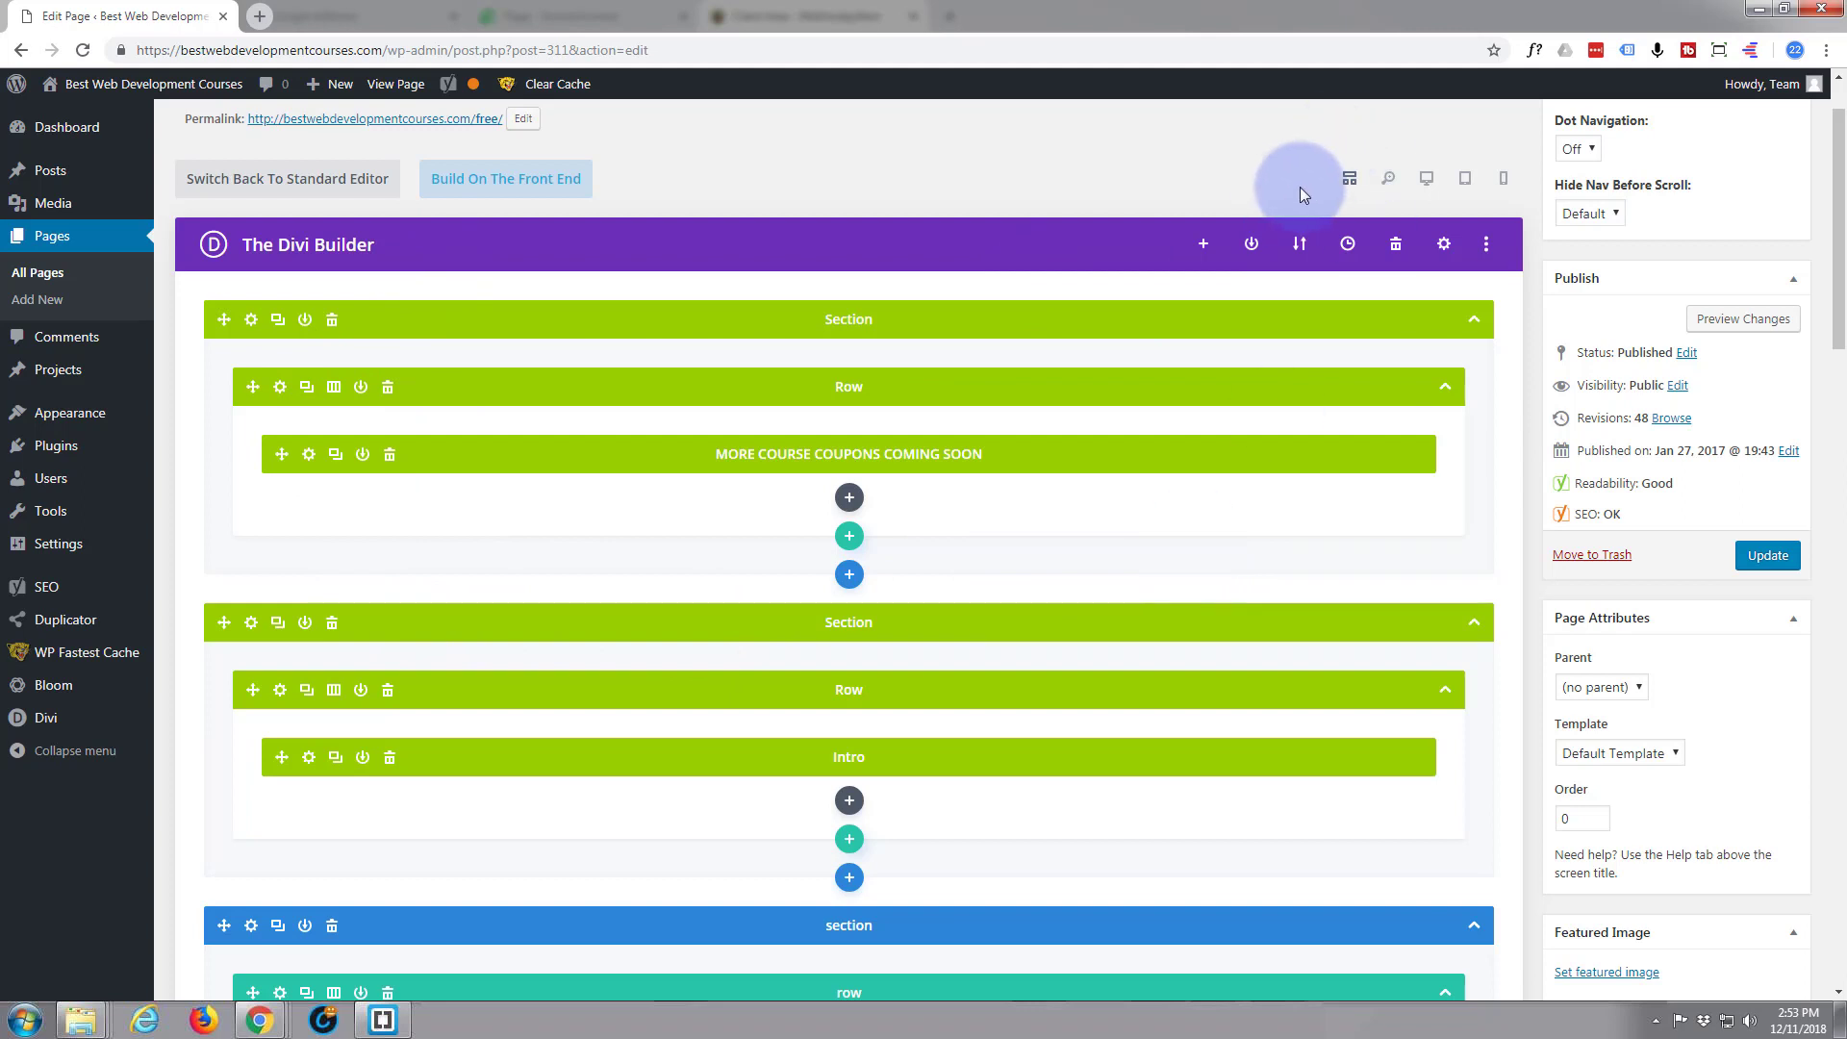
left_click(1425, 184)
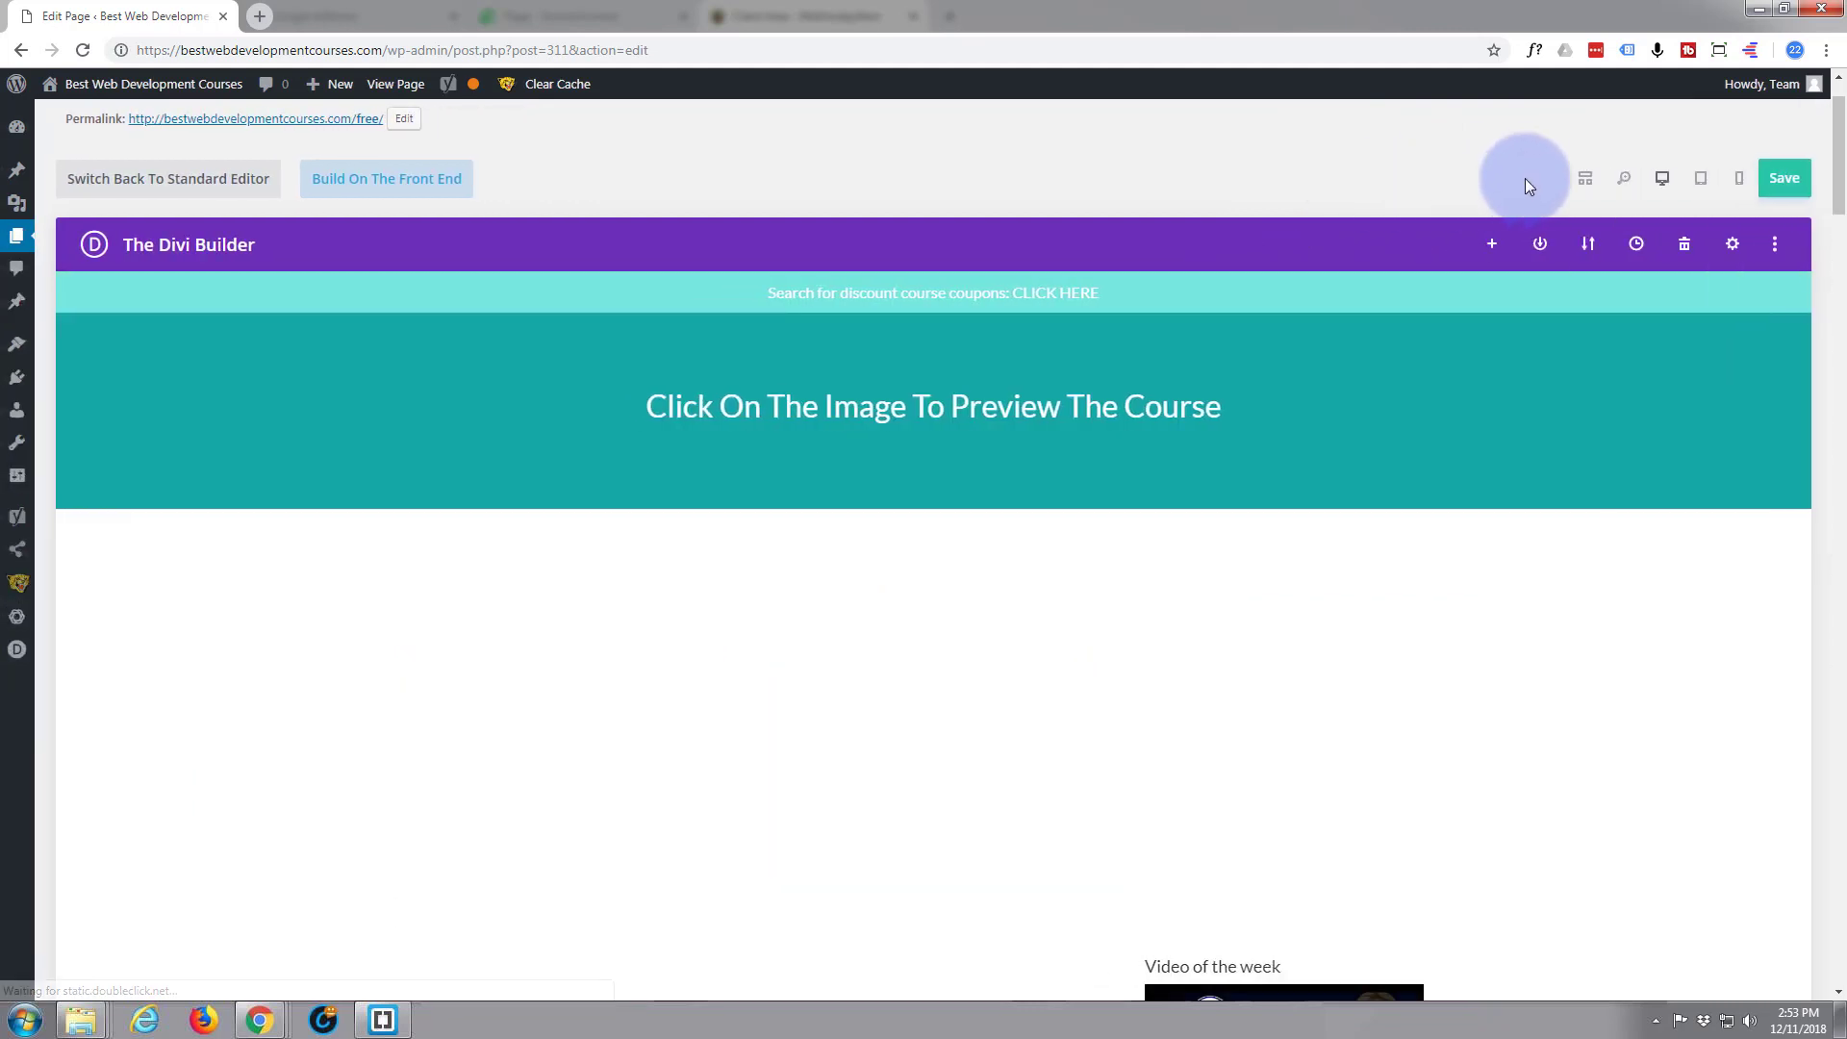
left_click(1700, 180)
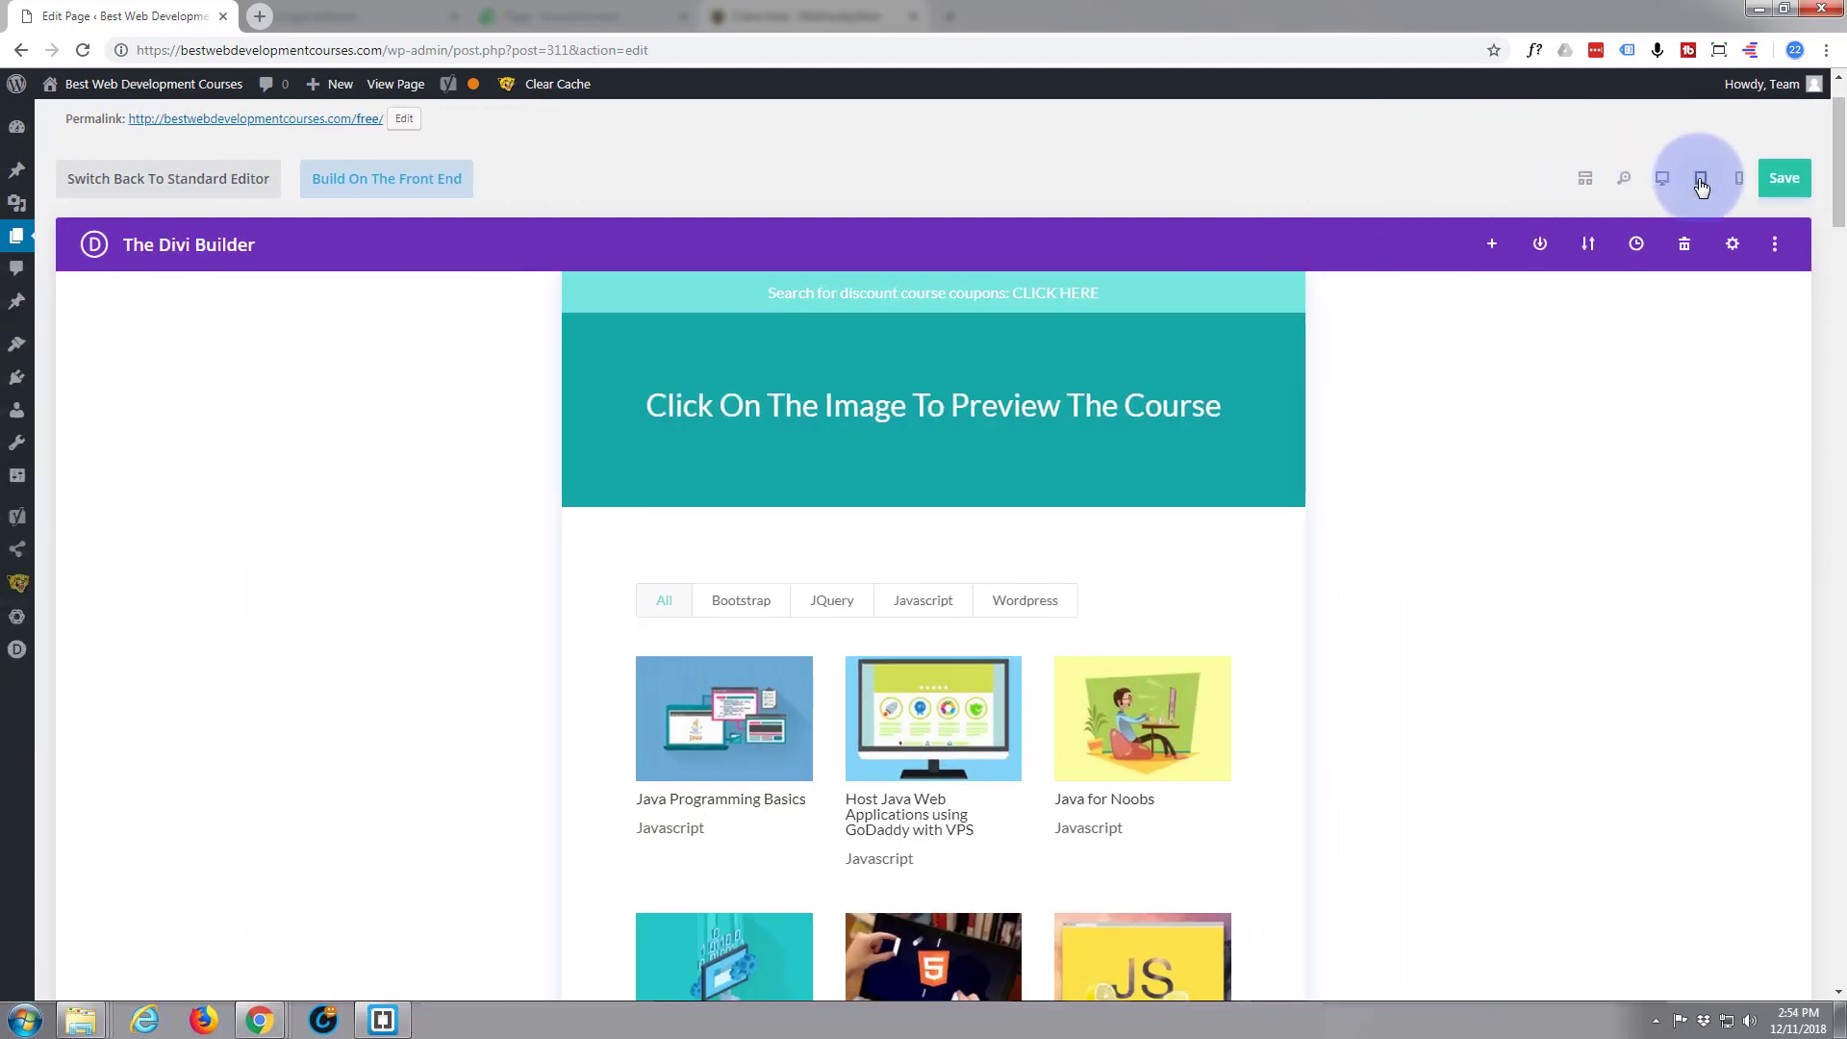
left_click(1740, 181)
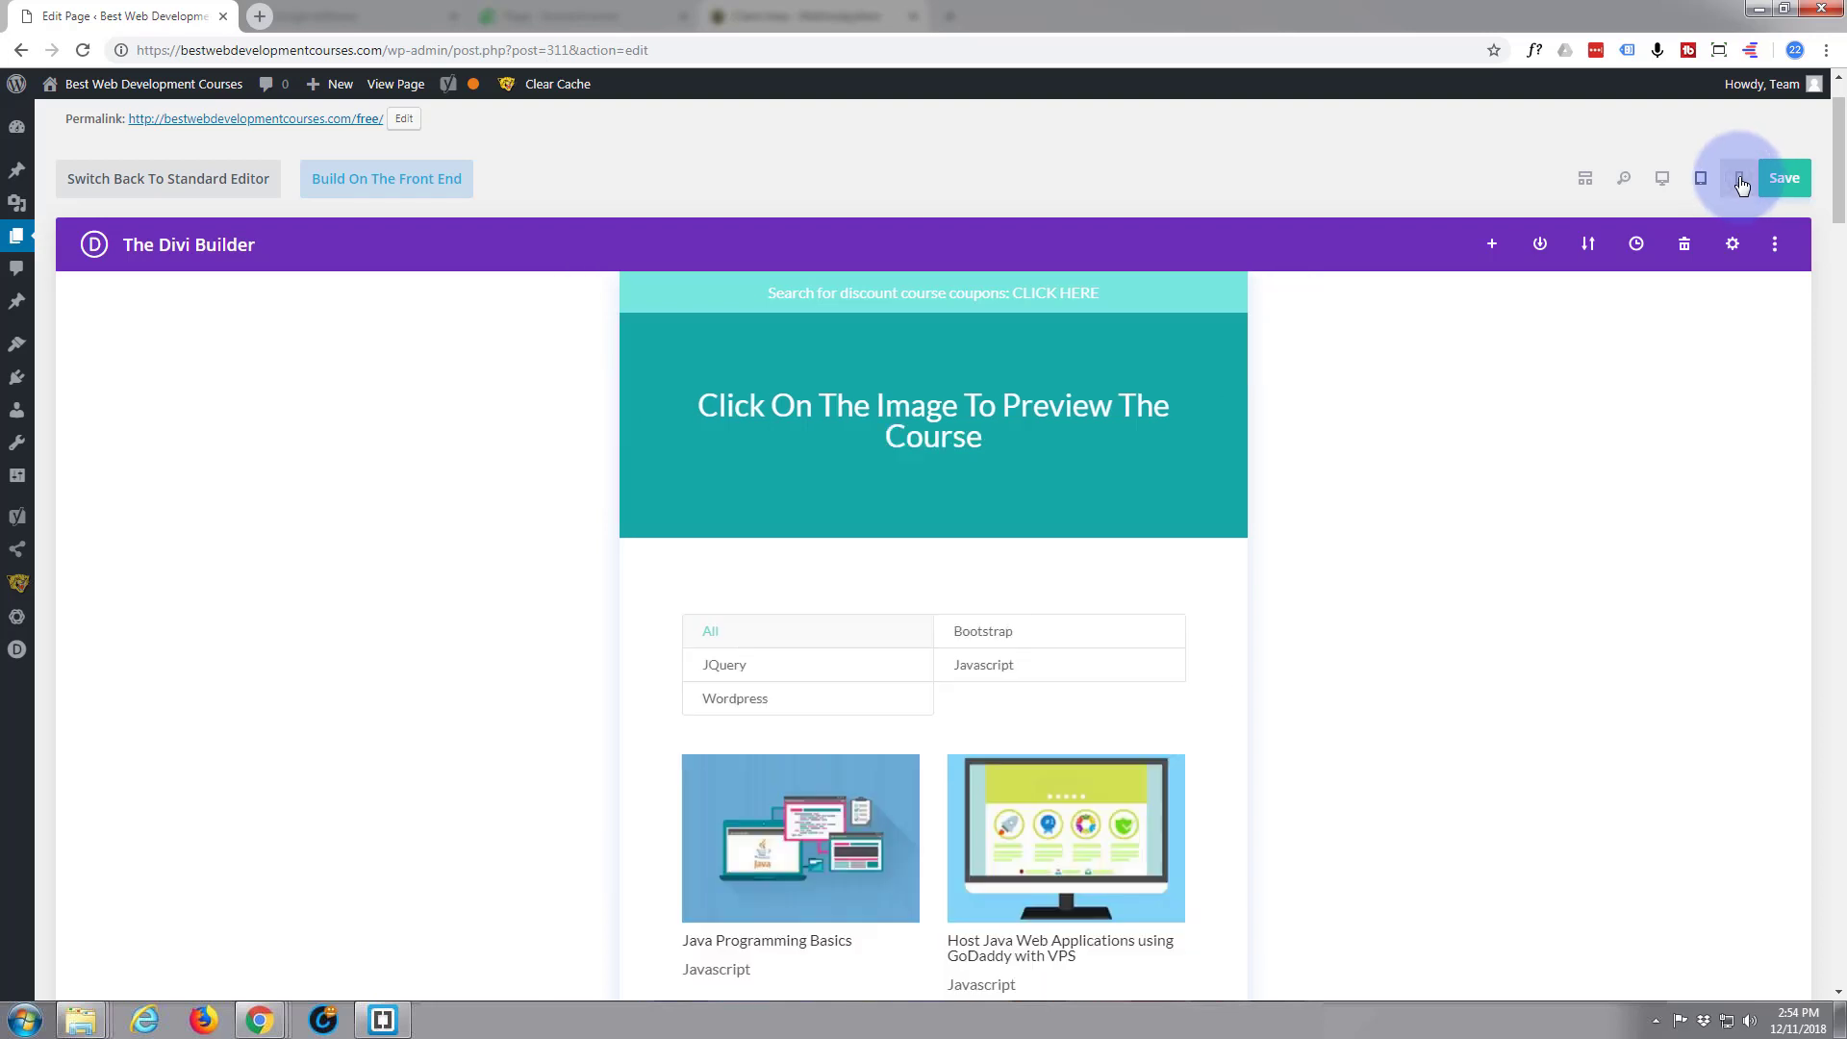
scroll(778, 357, "down", 1)
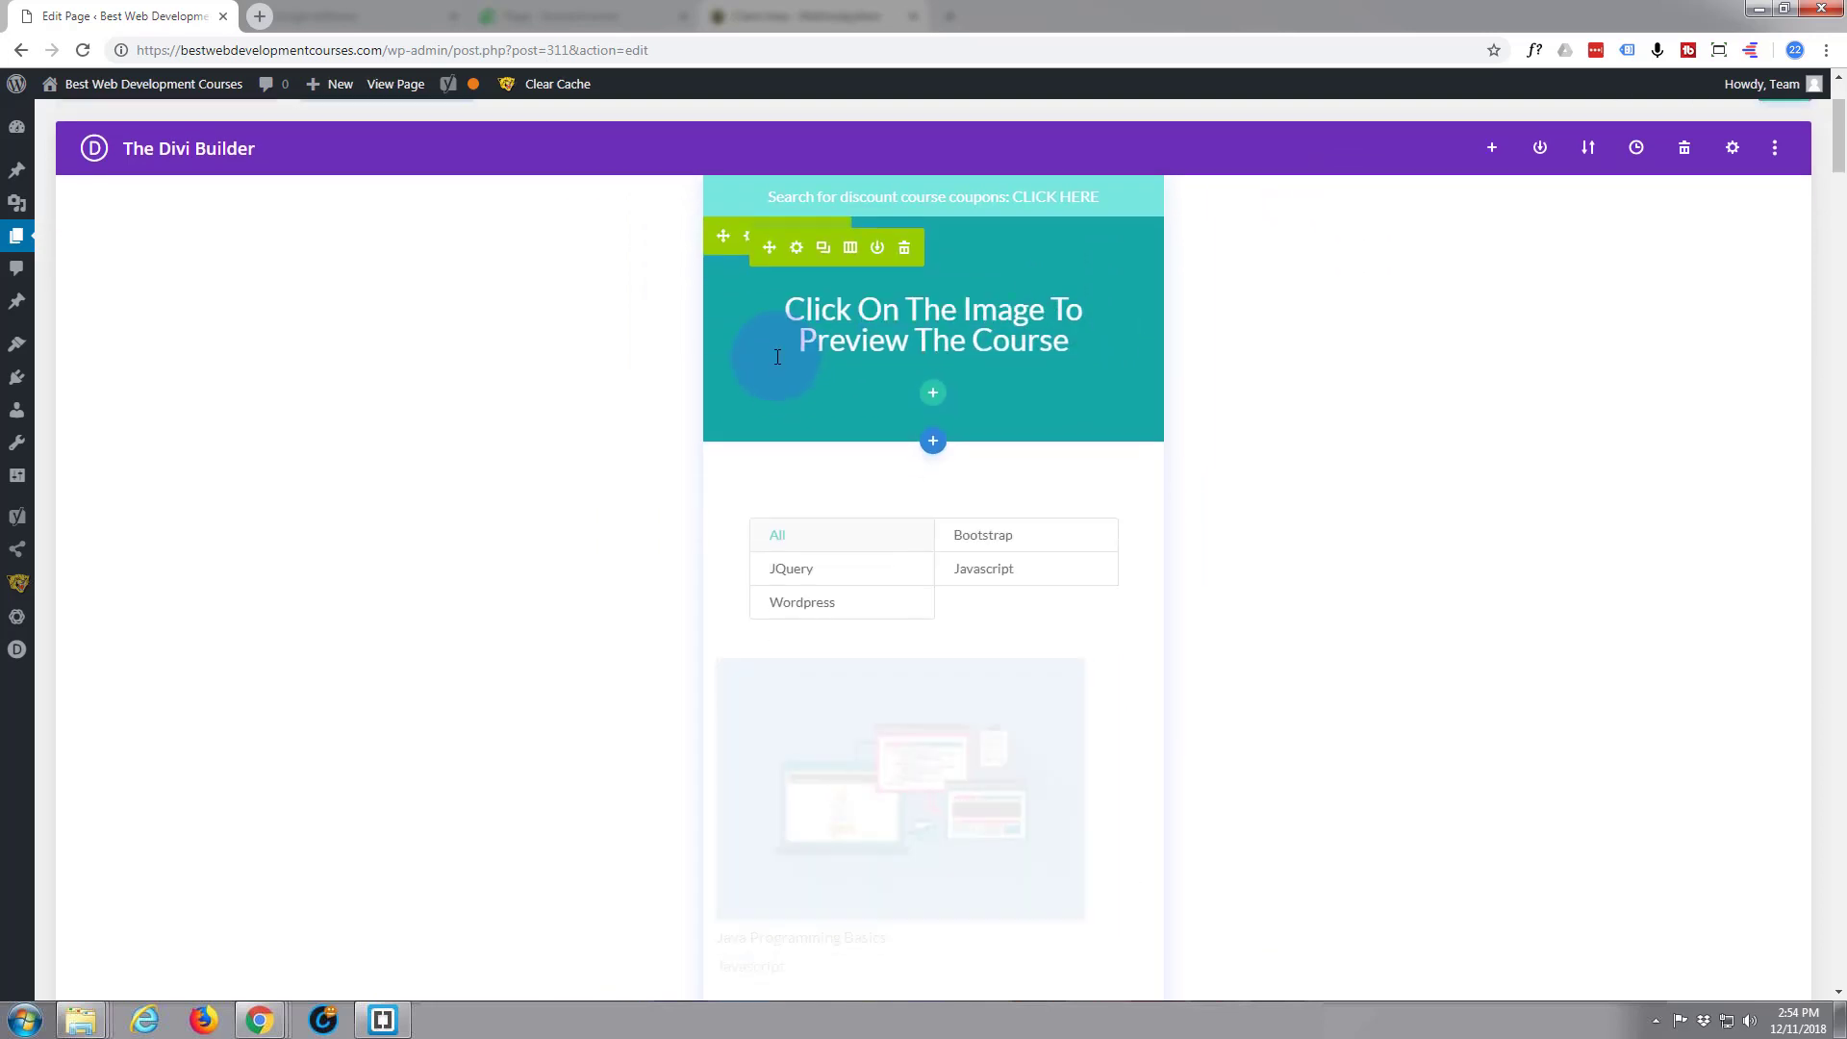
scroll(528, 396, "down", 5)
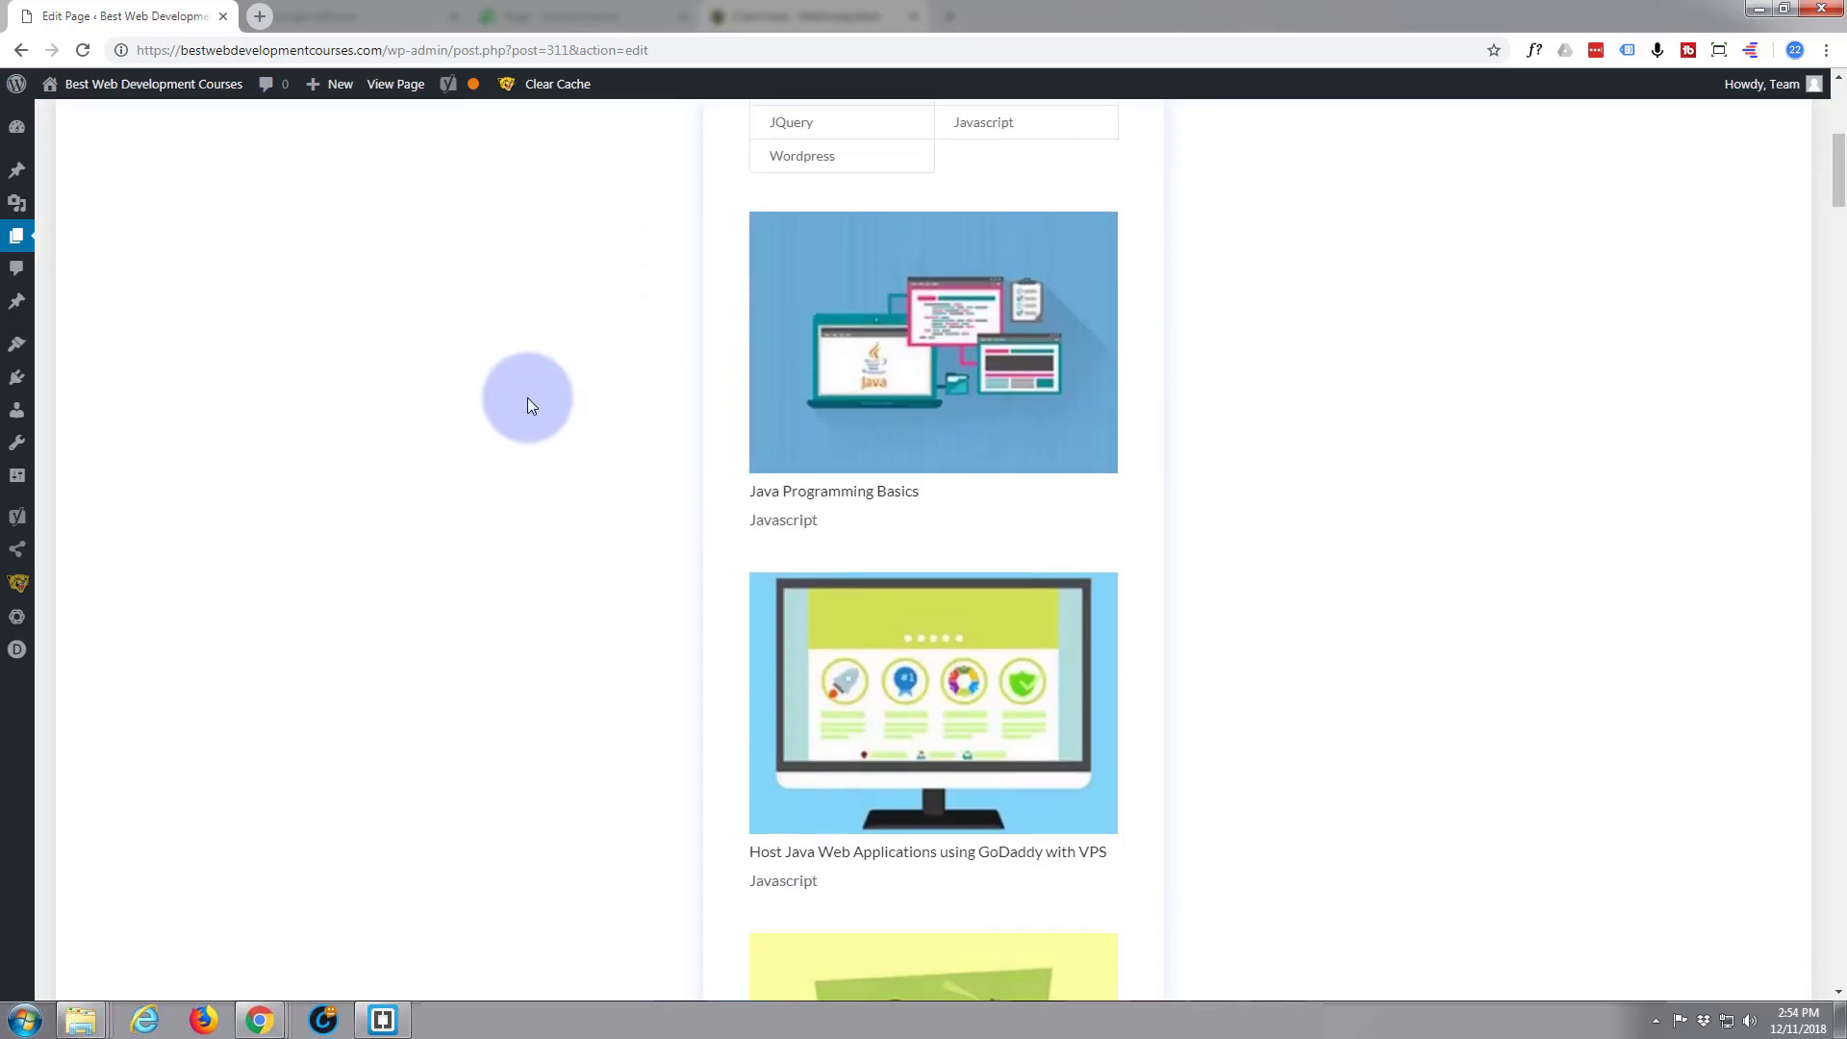
scroll(527, 397, "up", 7)
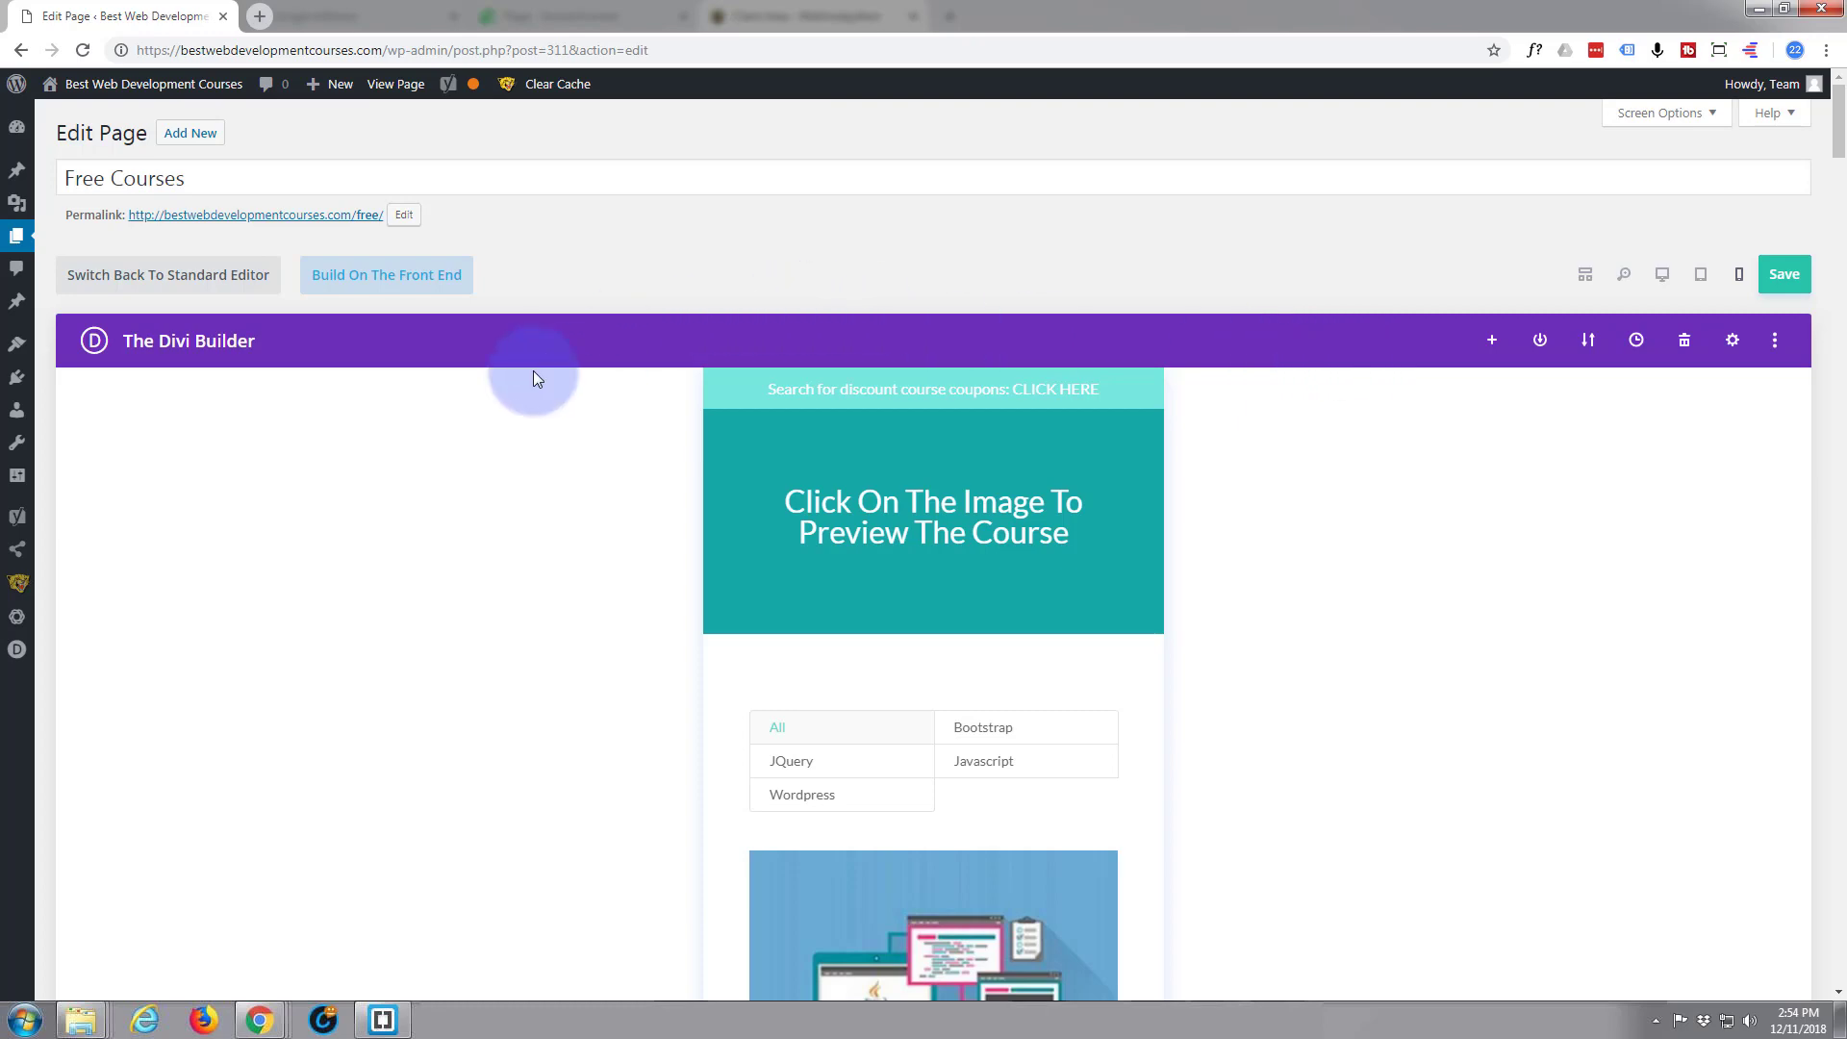
scroll(535, 371, "down", 11)
scroll(553, 375, "up", 11)
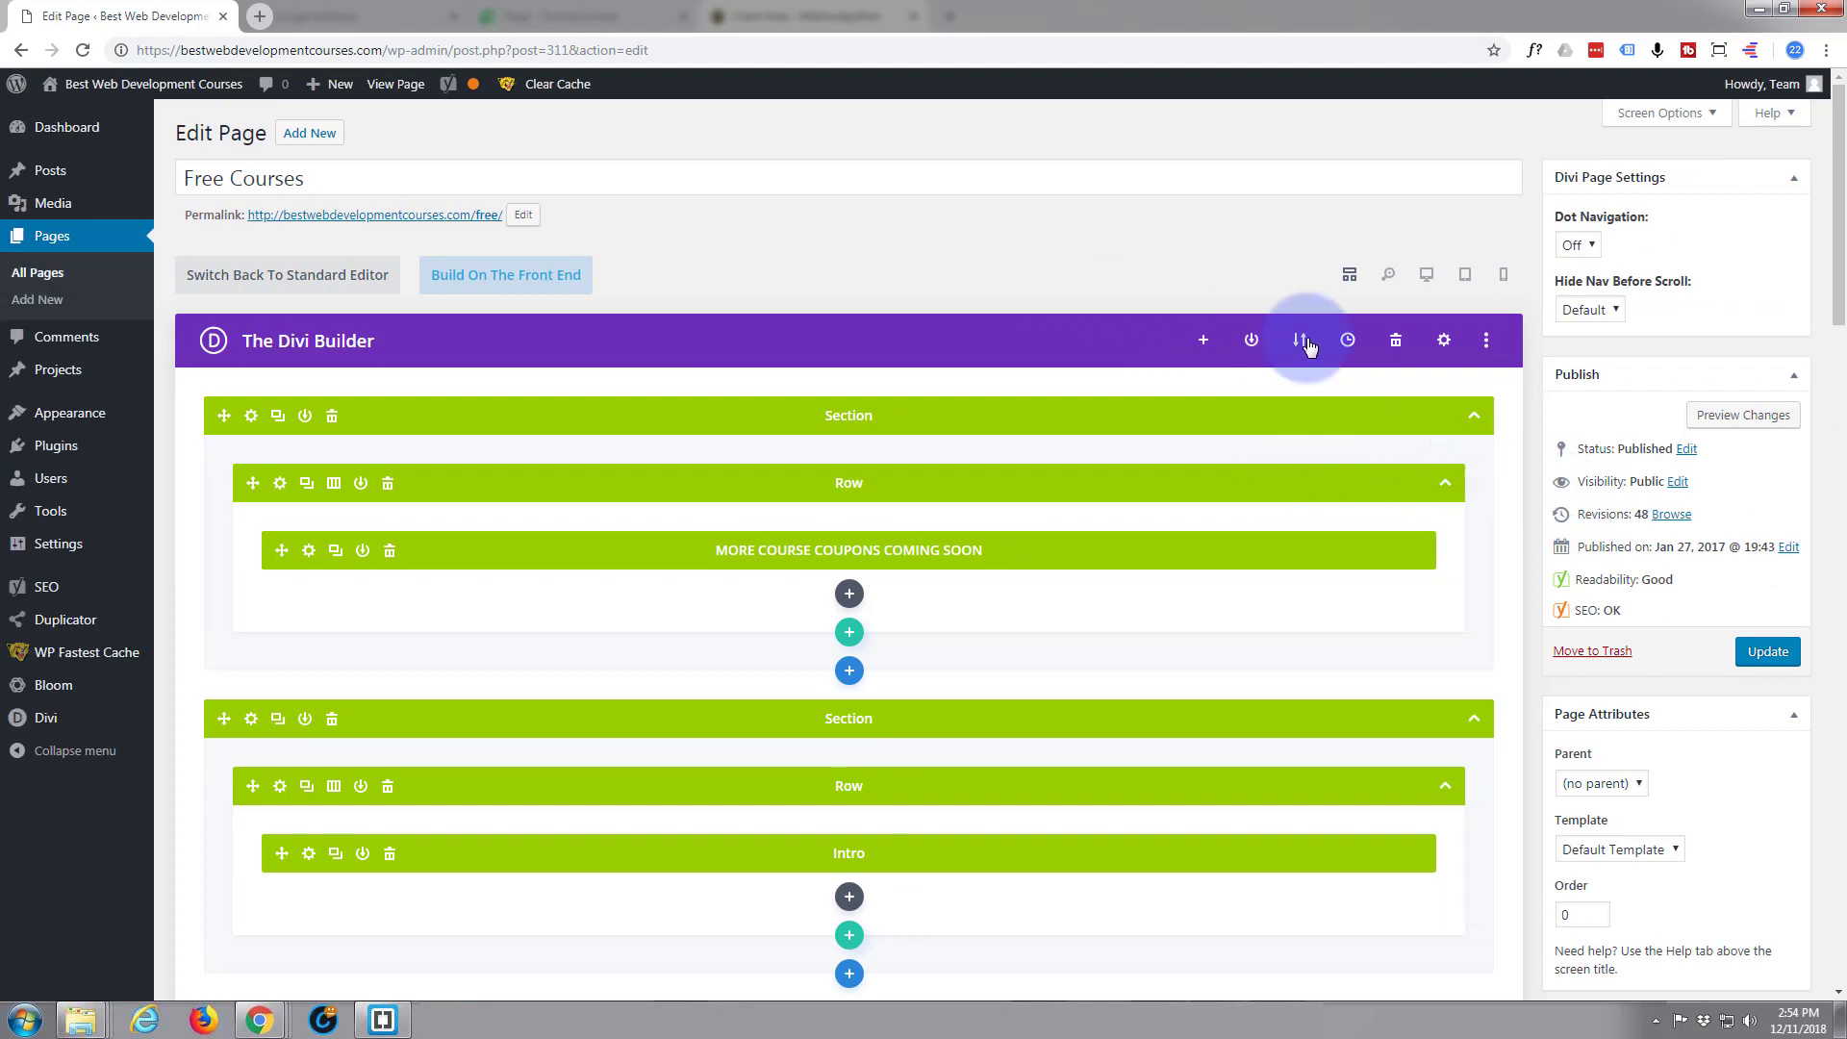
Return the builder to wireframe view and review the page's sections, rows and modules
scroll(1307, 338, "down", 4)
scroll(1303, 345, "down", 3)
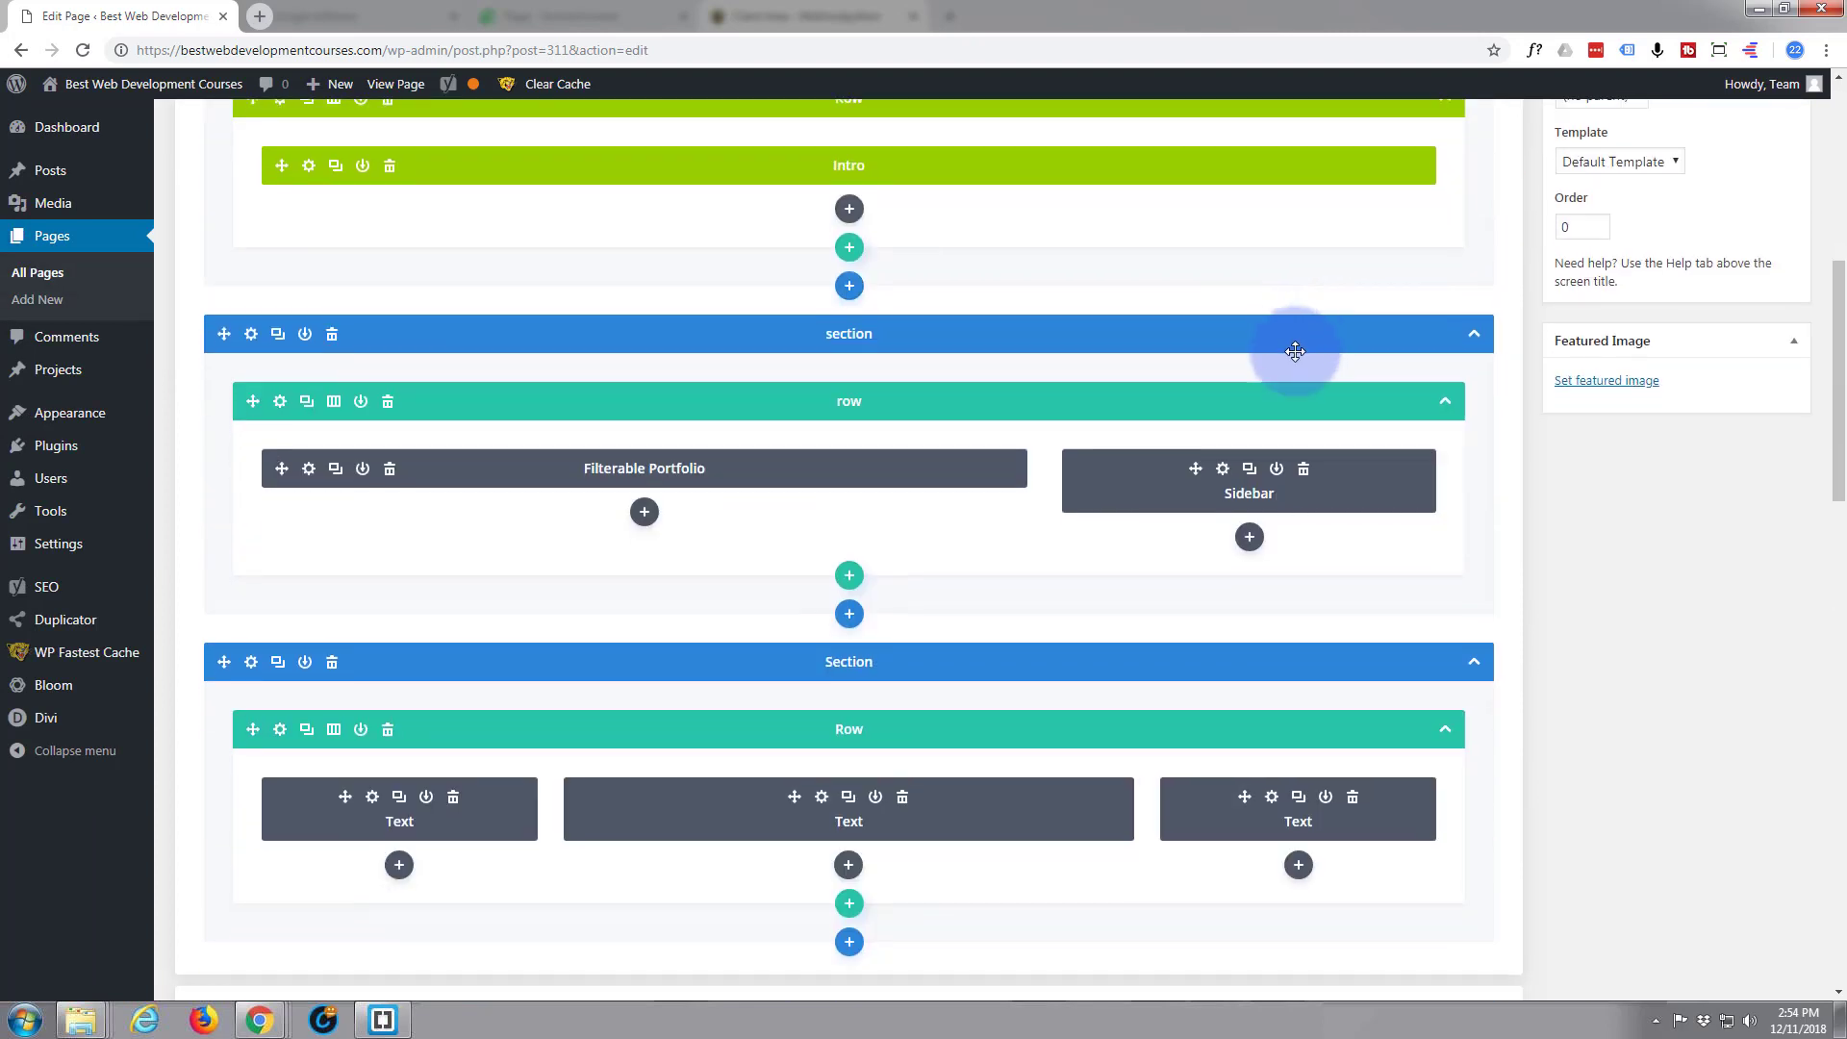
scroll(1294, 356, "up", 4)
scroll(1289, 361, "up", 3)
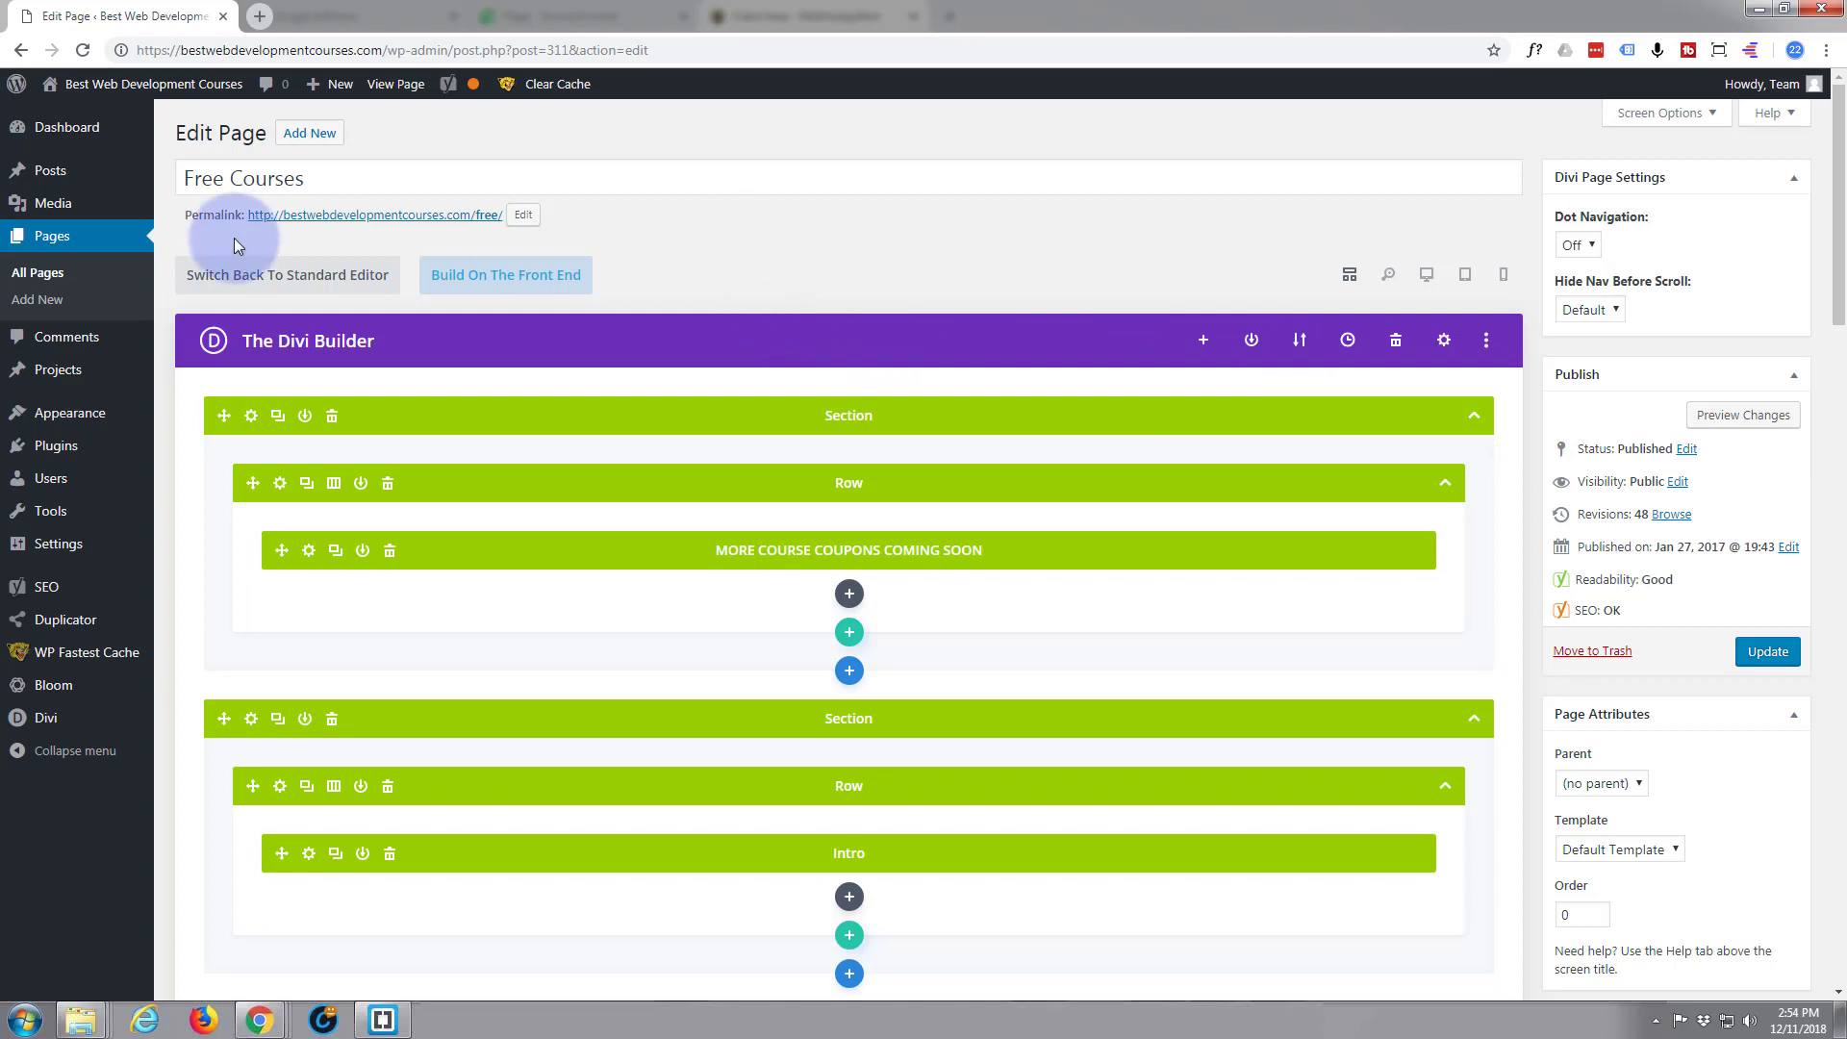
Visit the live site in a new browser tab, look through its home page and enable the Visual Builder
mouse_move(106, 85)
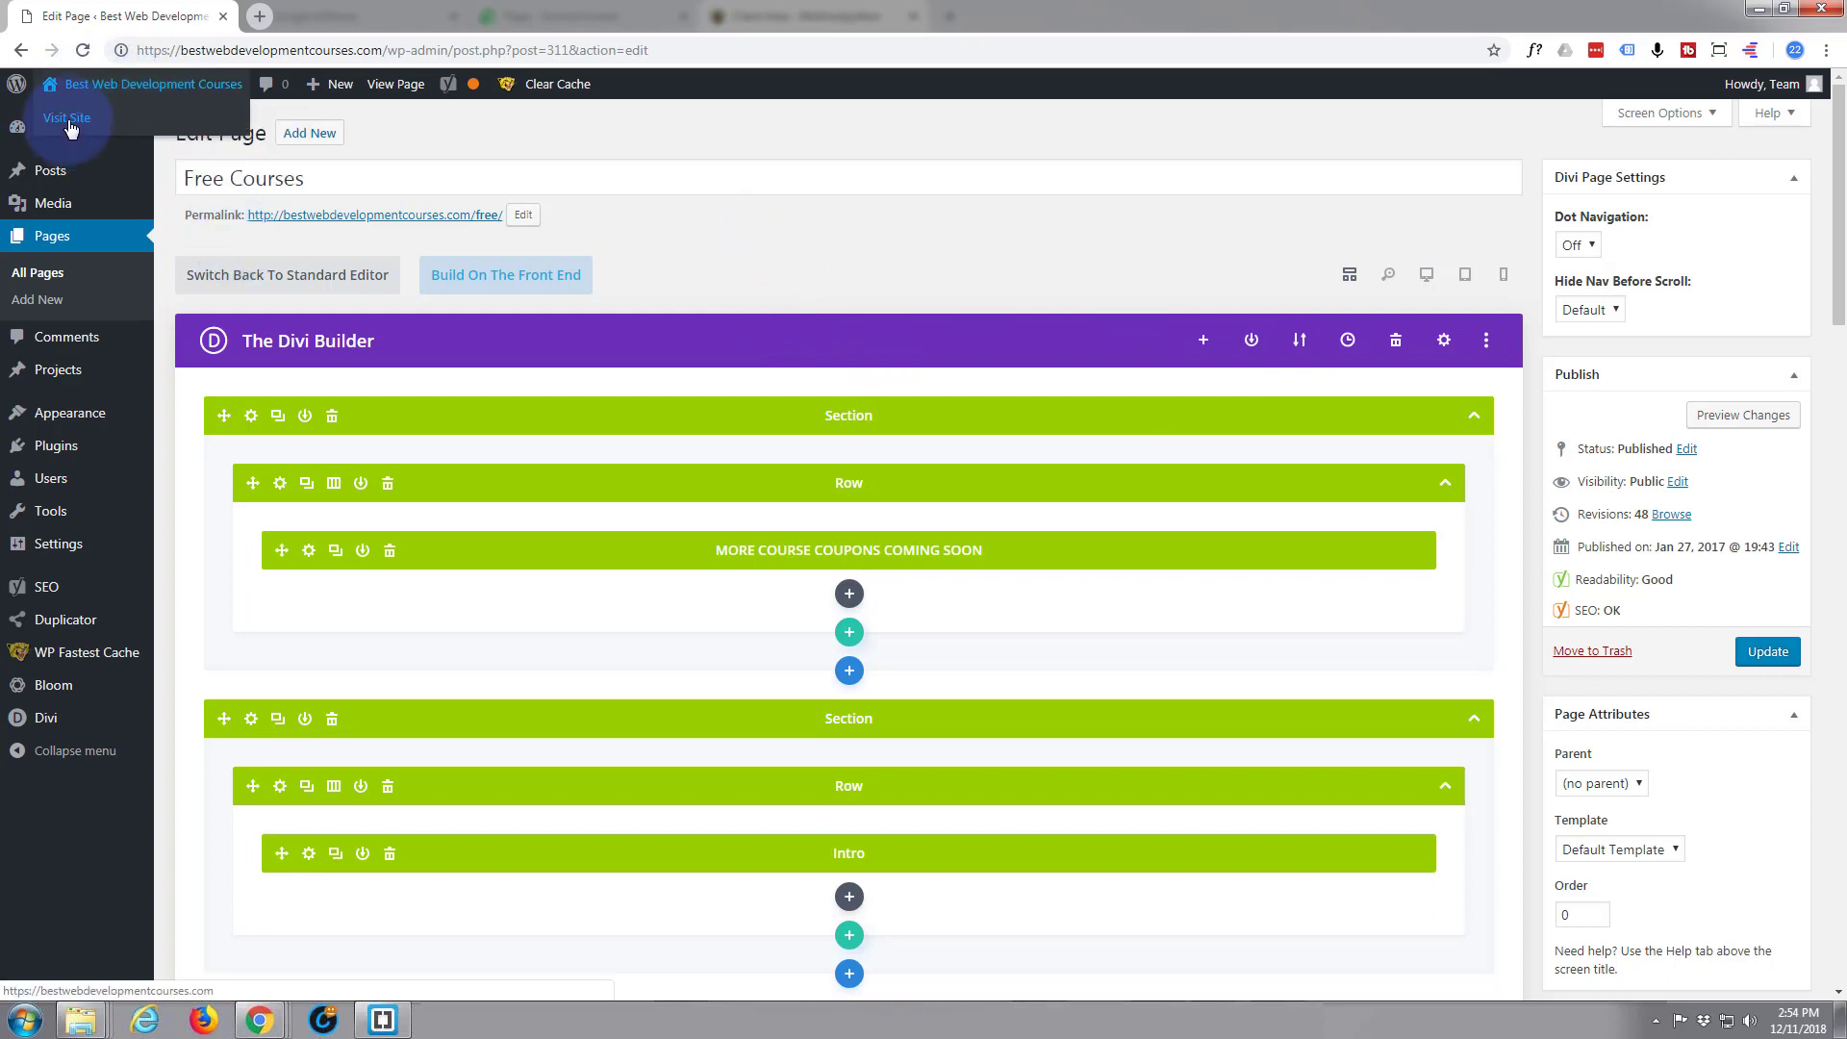
left_click(68, 128, "ctrl")
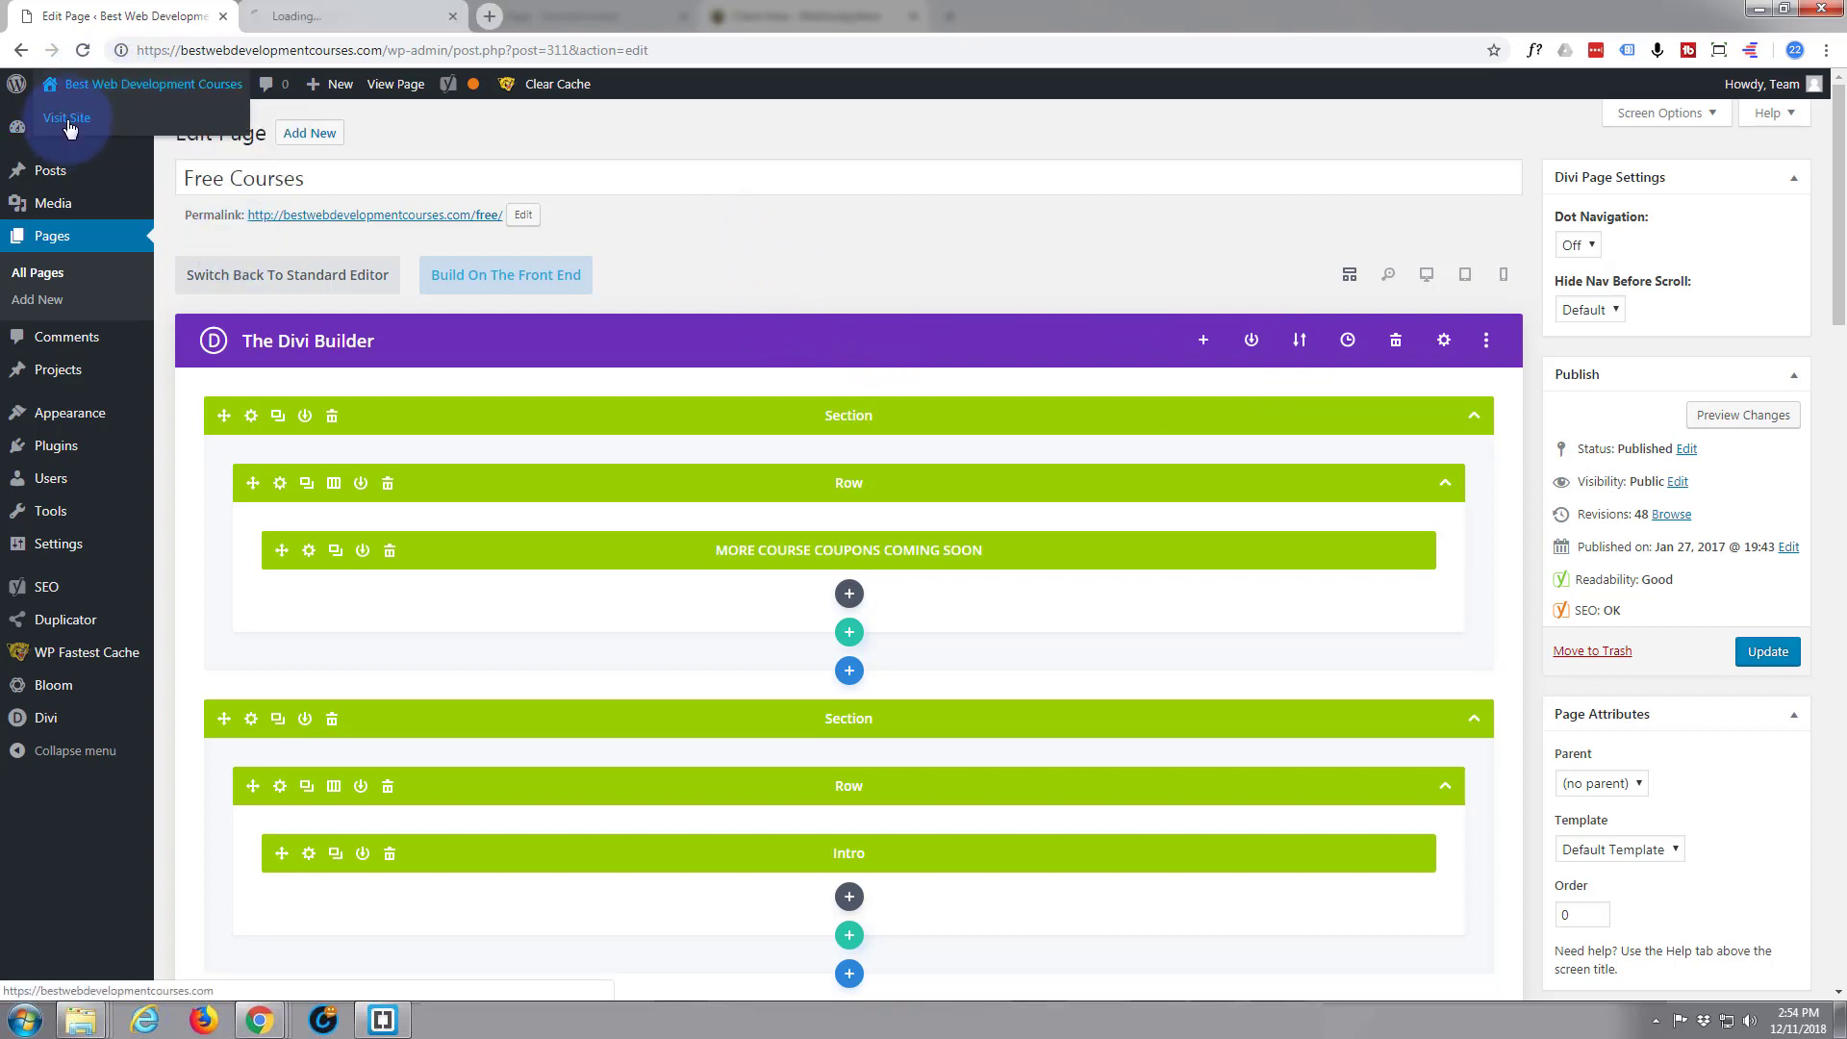
left_click(349, 20)
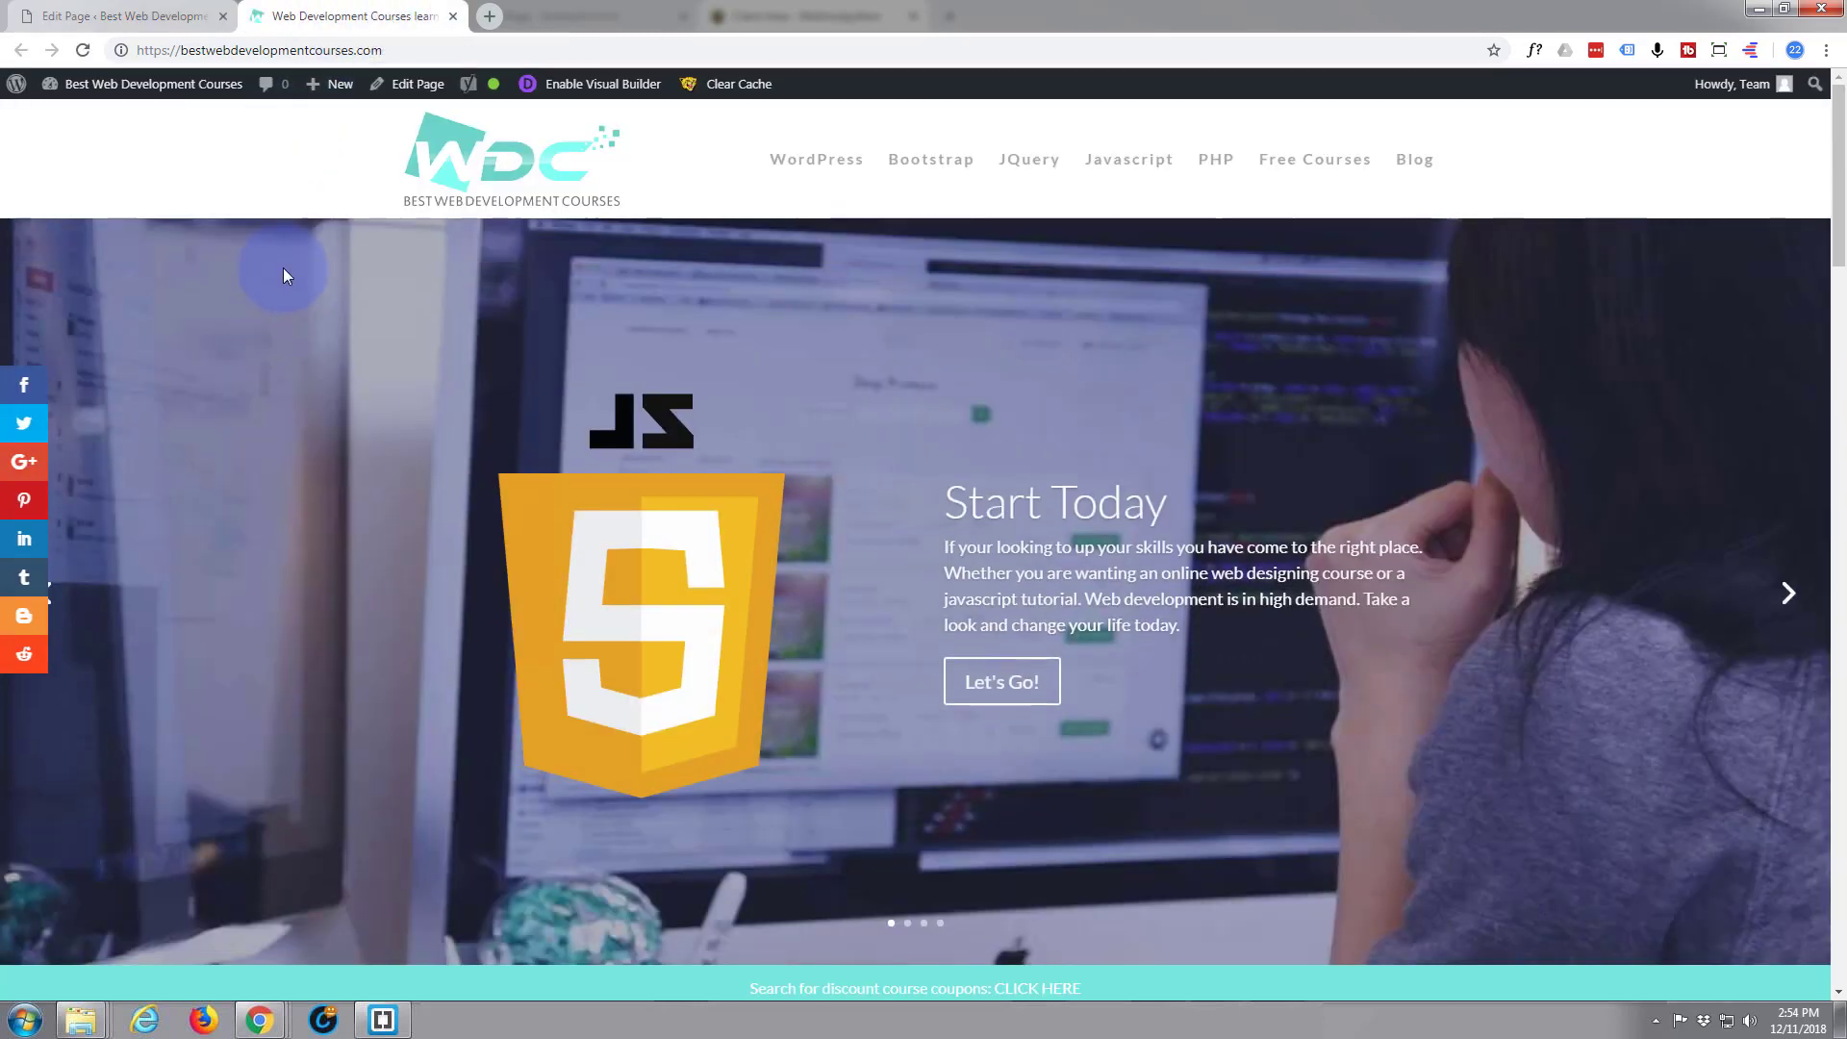
scroll(283, 279, "down", 8)
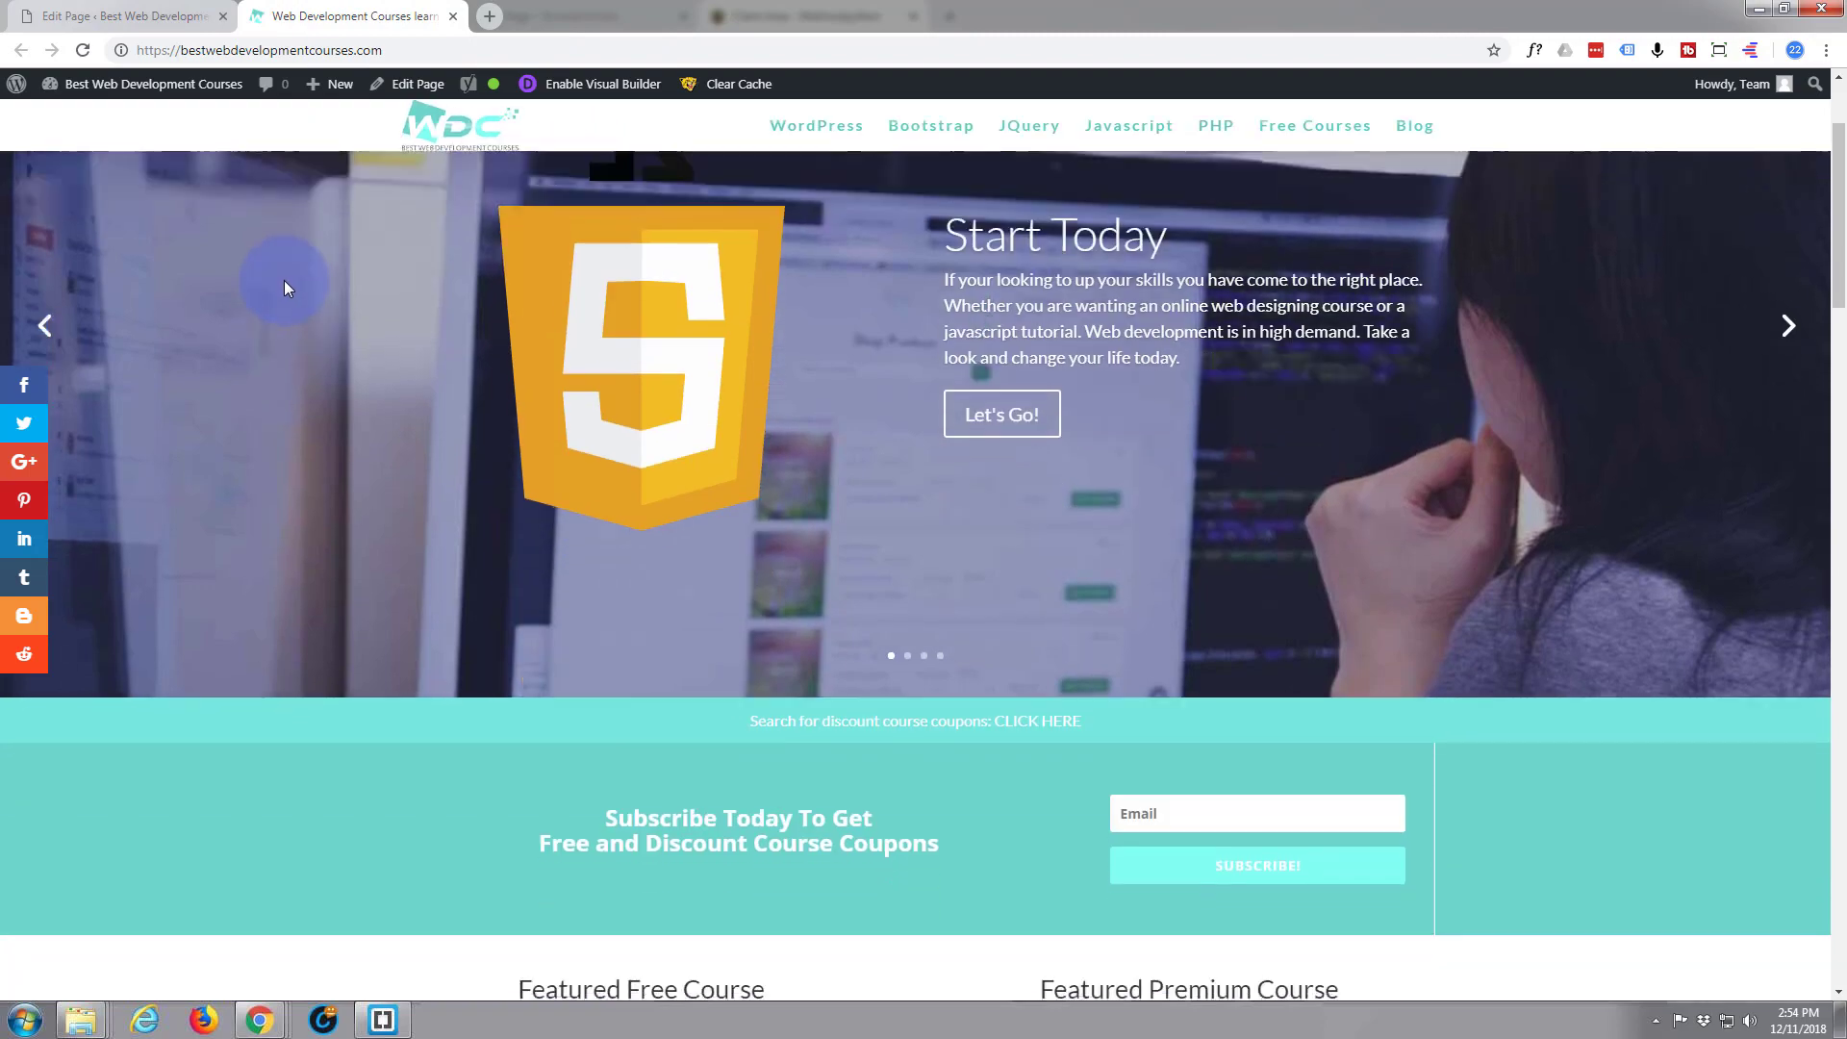
scroll(286, 285, "down", 10)
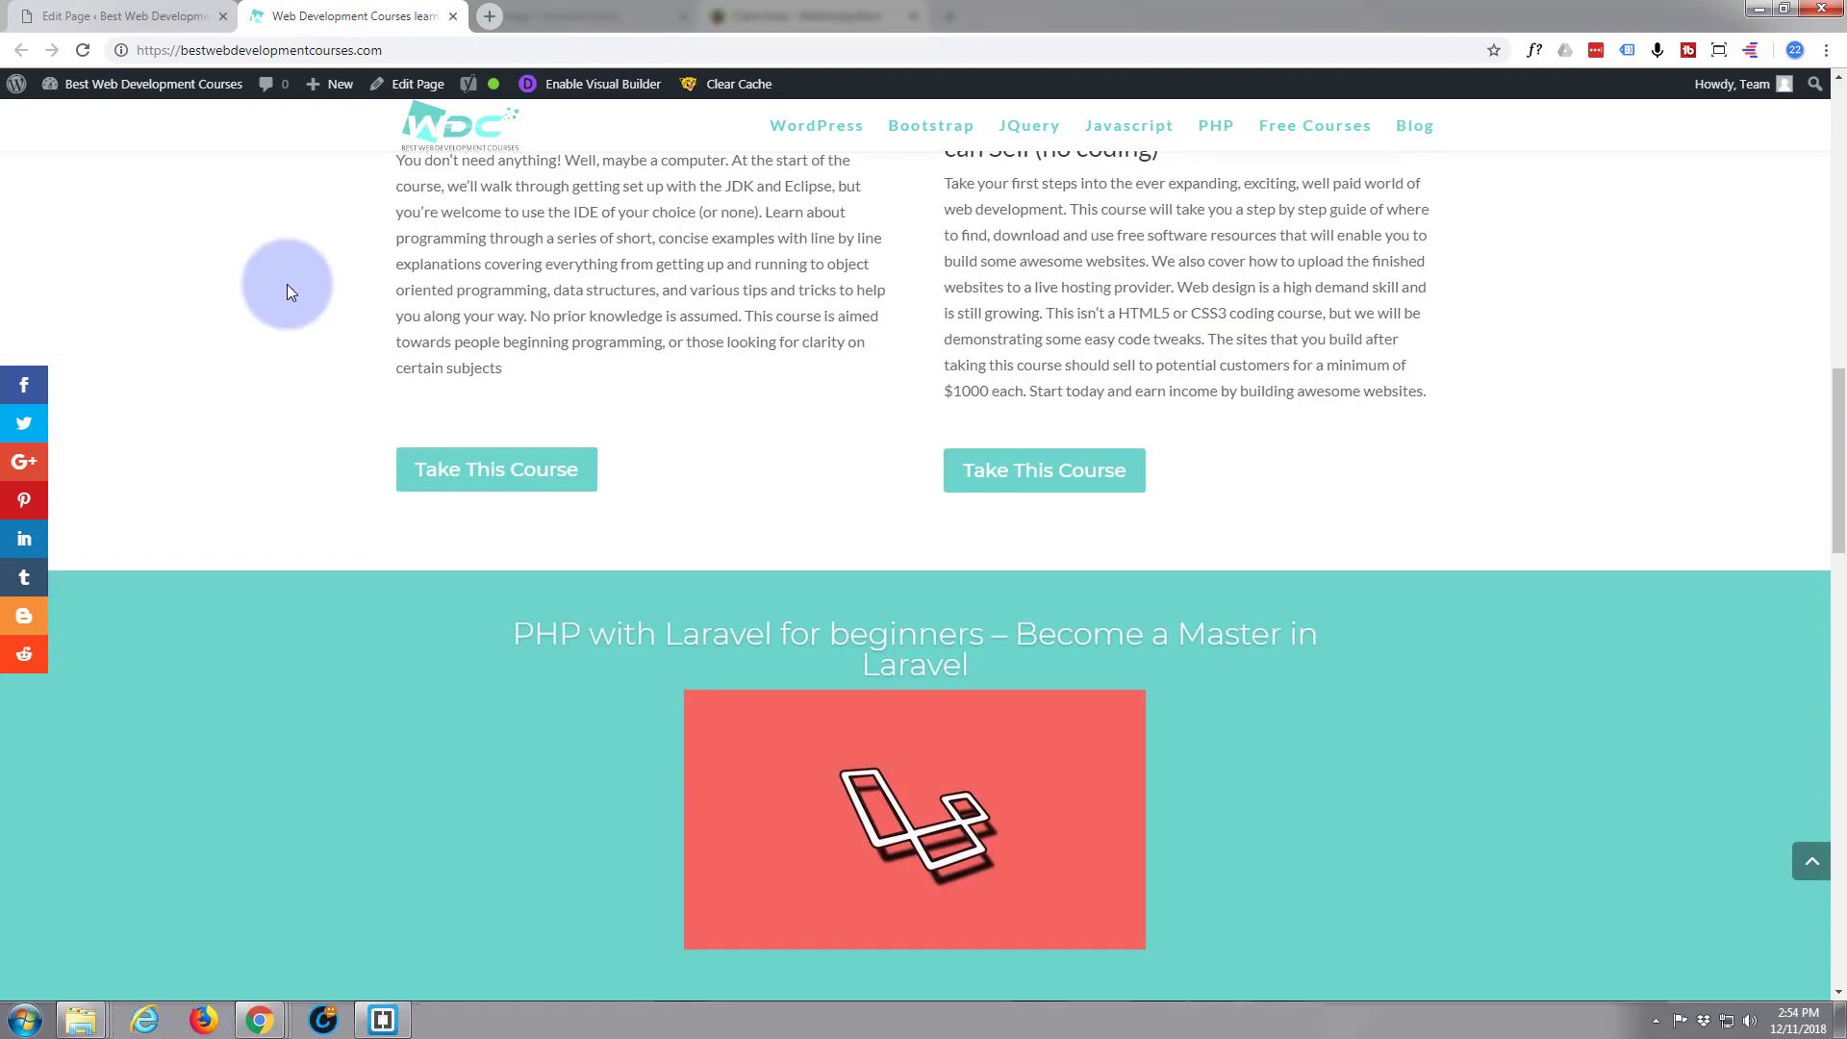
scroll(286, 285, "down", 2)
scroll(287, 285, "up", 8)
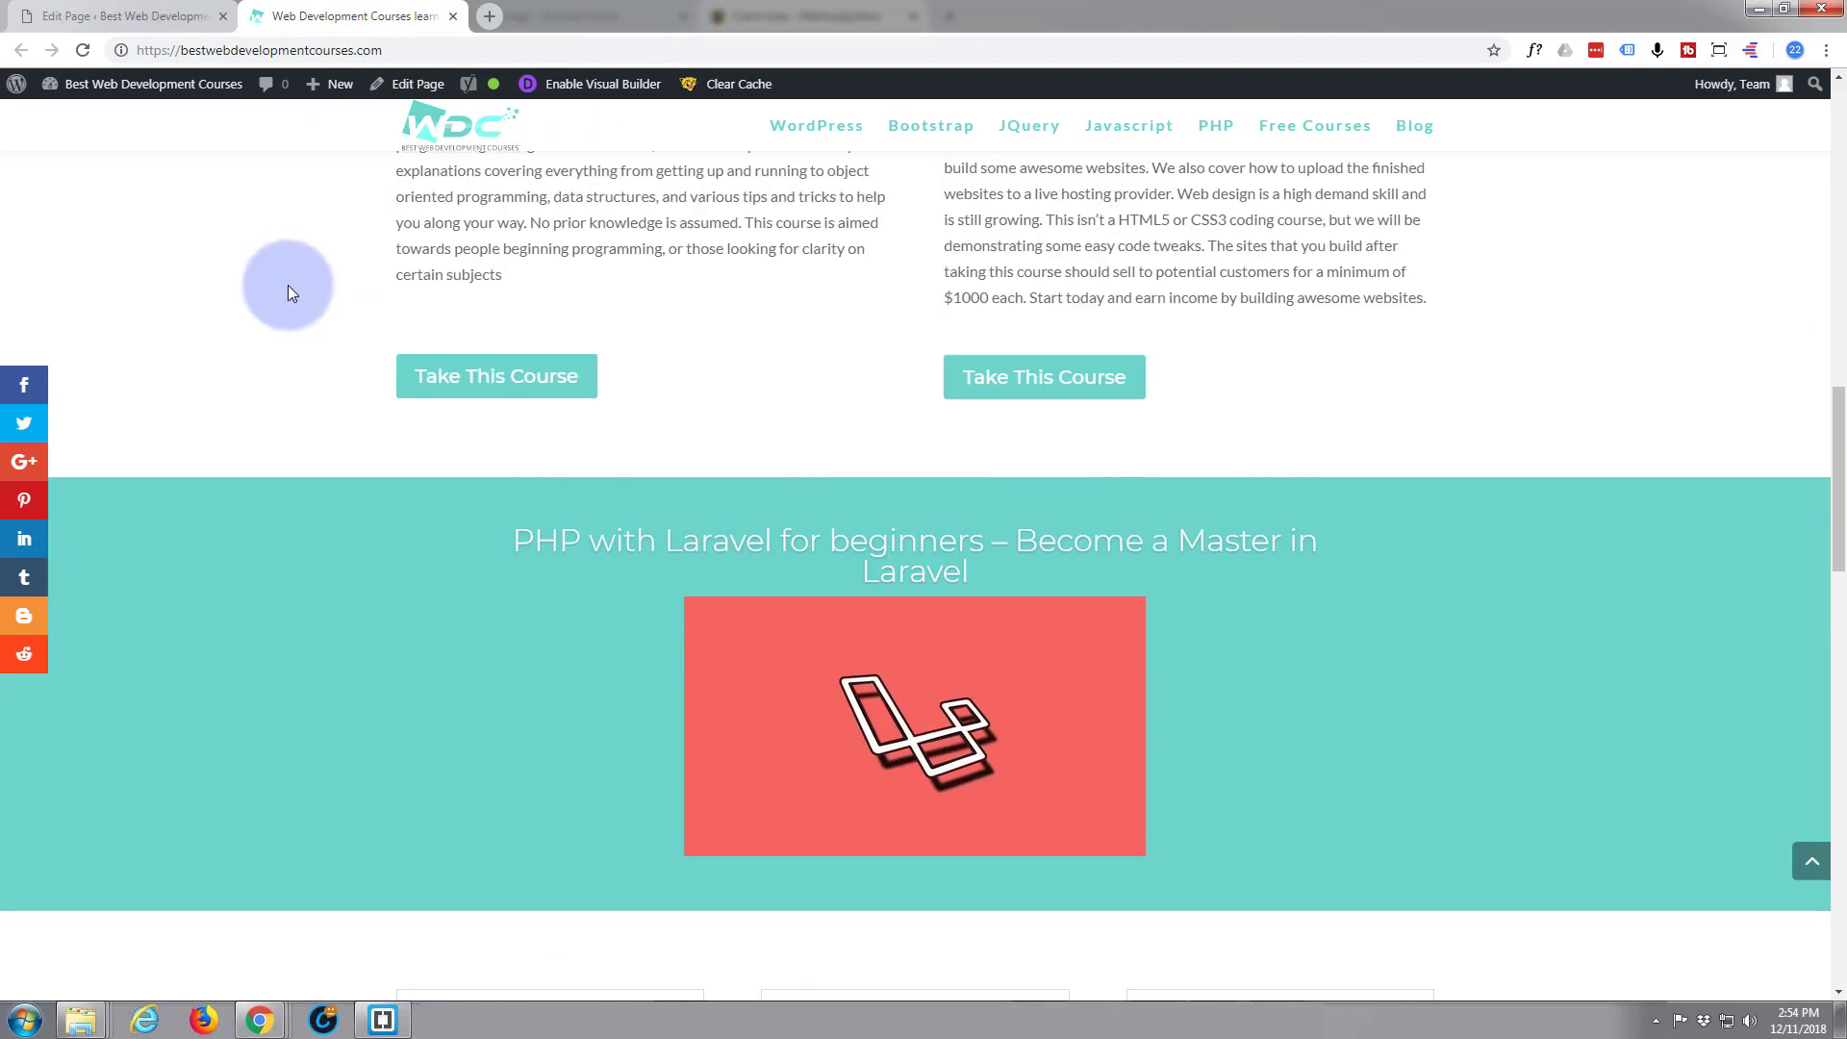
scroll(291, 285, "up", 10)
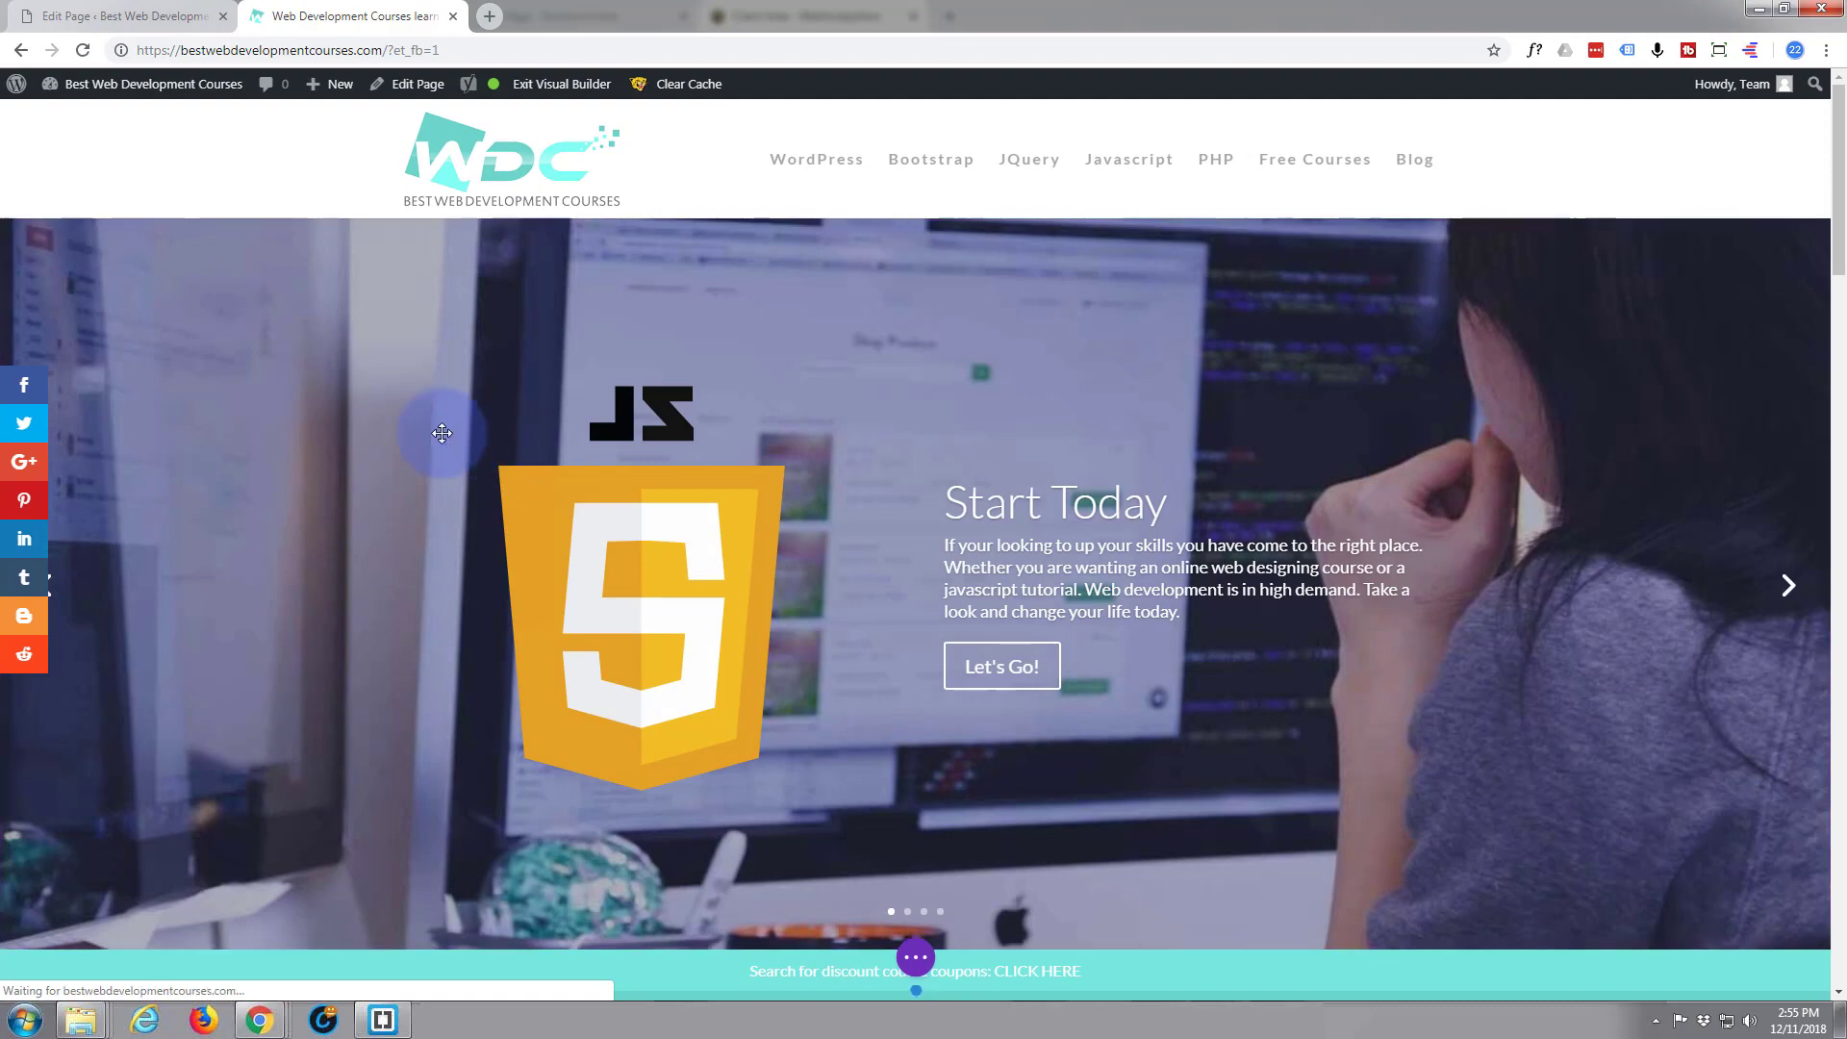
Examine the home page's sections in the Visual Builder and cut the full-width slider section below the header
scroll(441, 433, "down", 3)
scroll(442, 433, "down", 5)
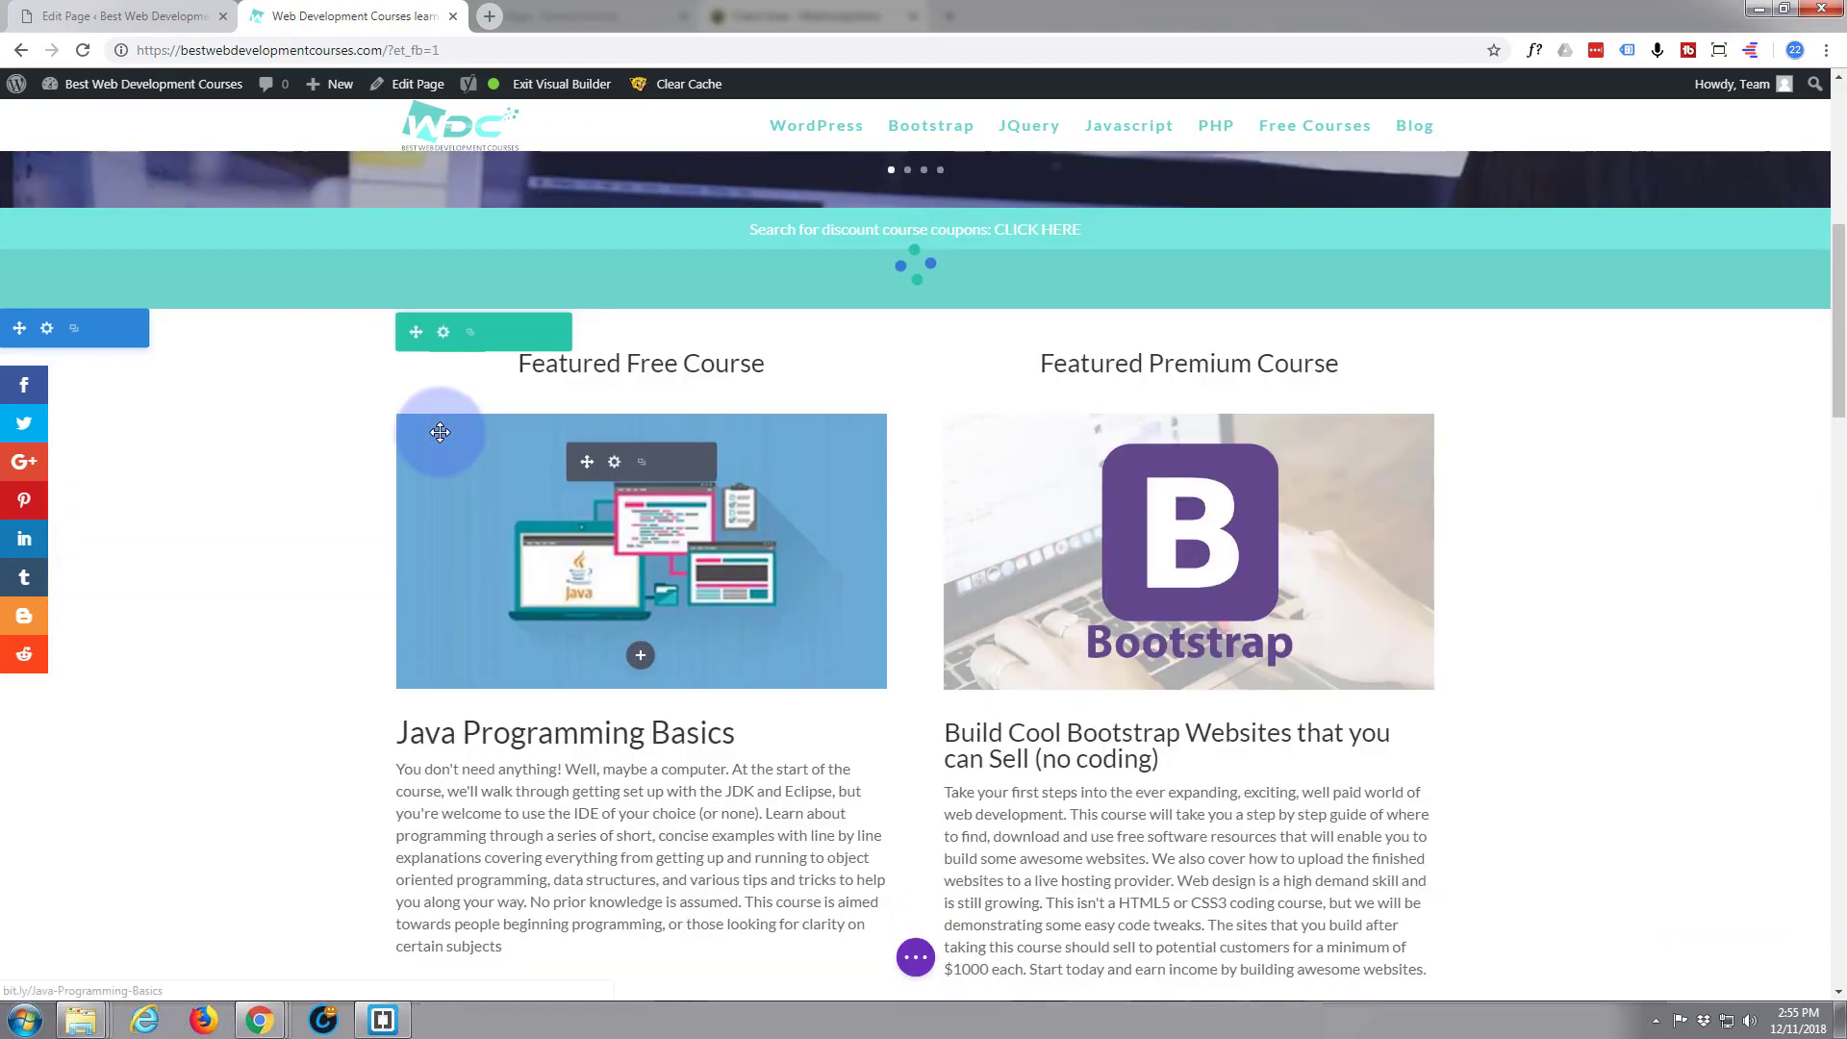
scroll(441, 433, "up", 3)
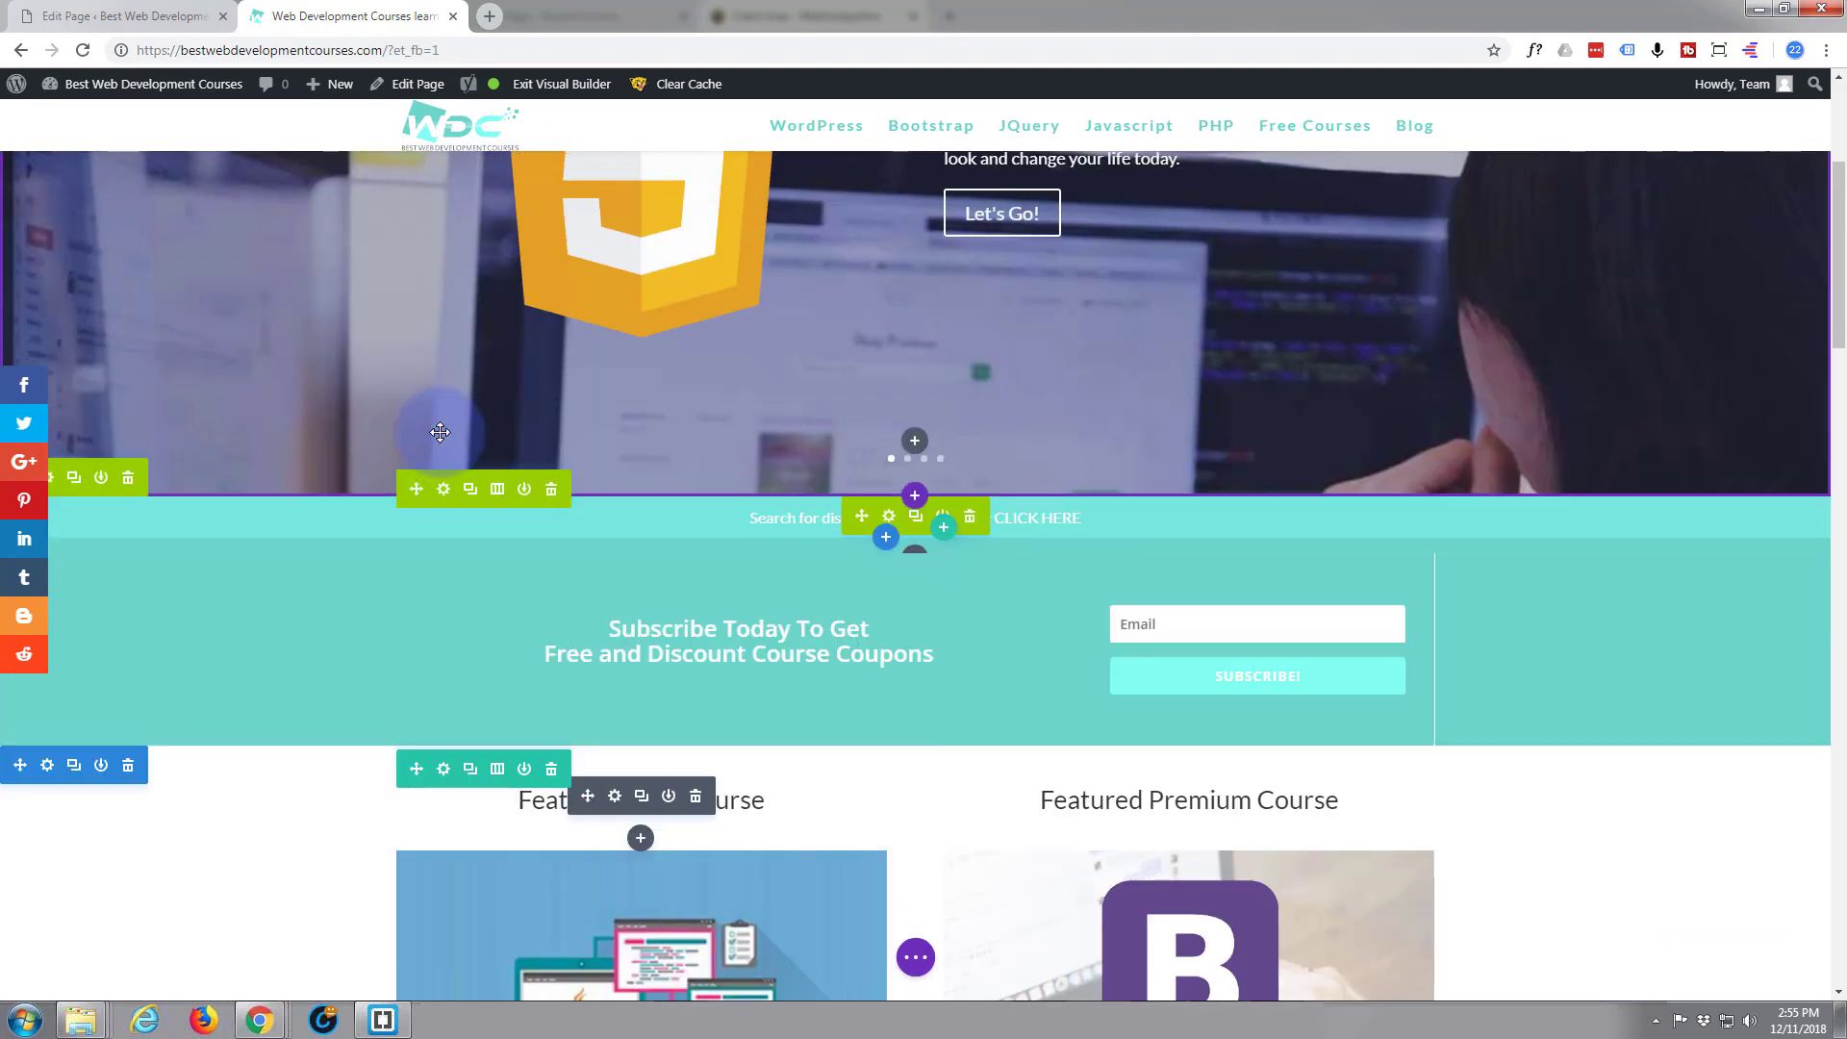
scroll(346, 481, "down", 5)
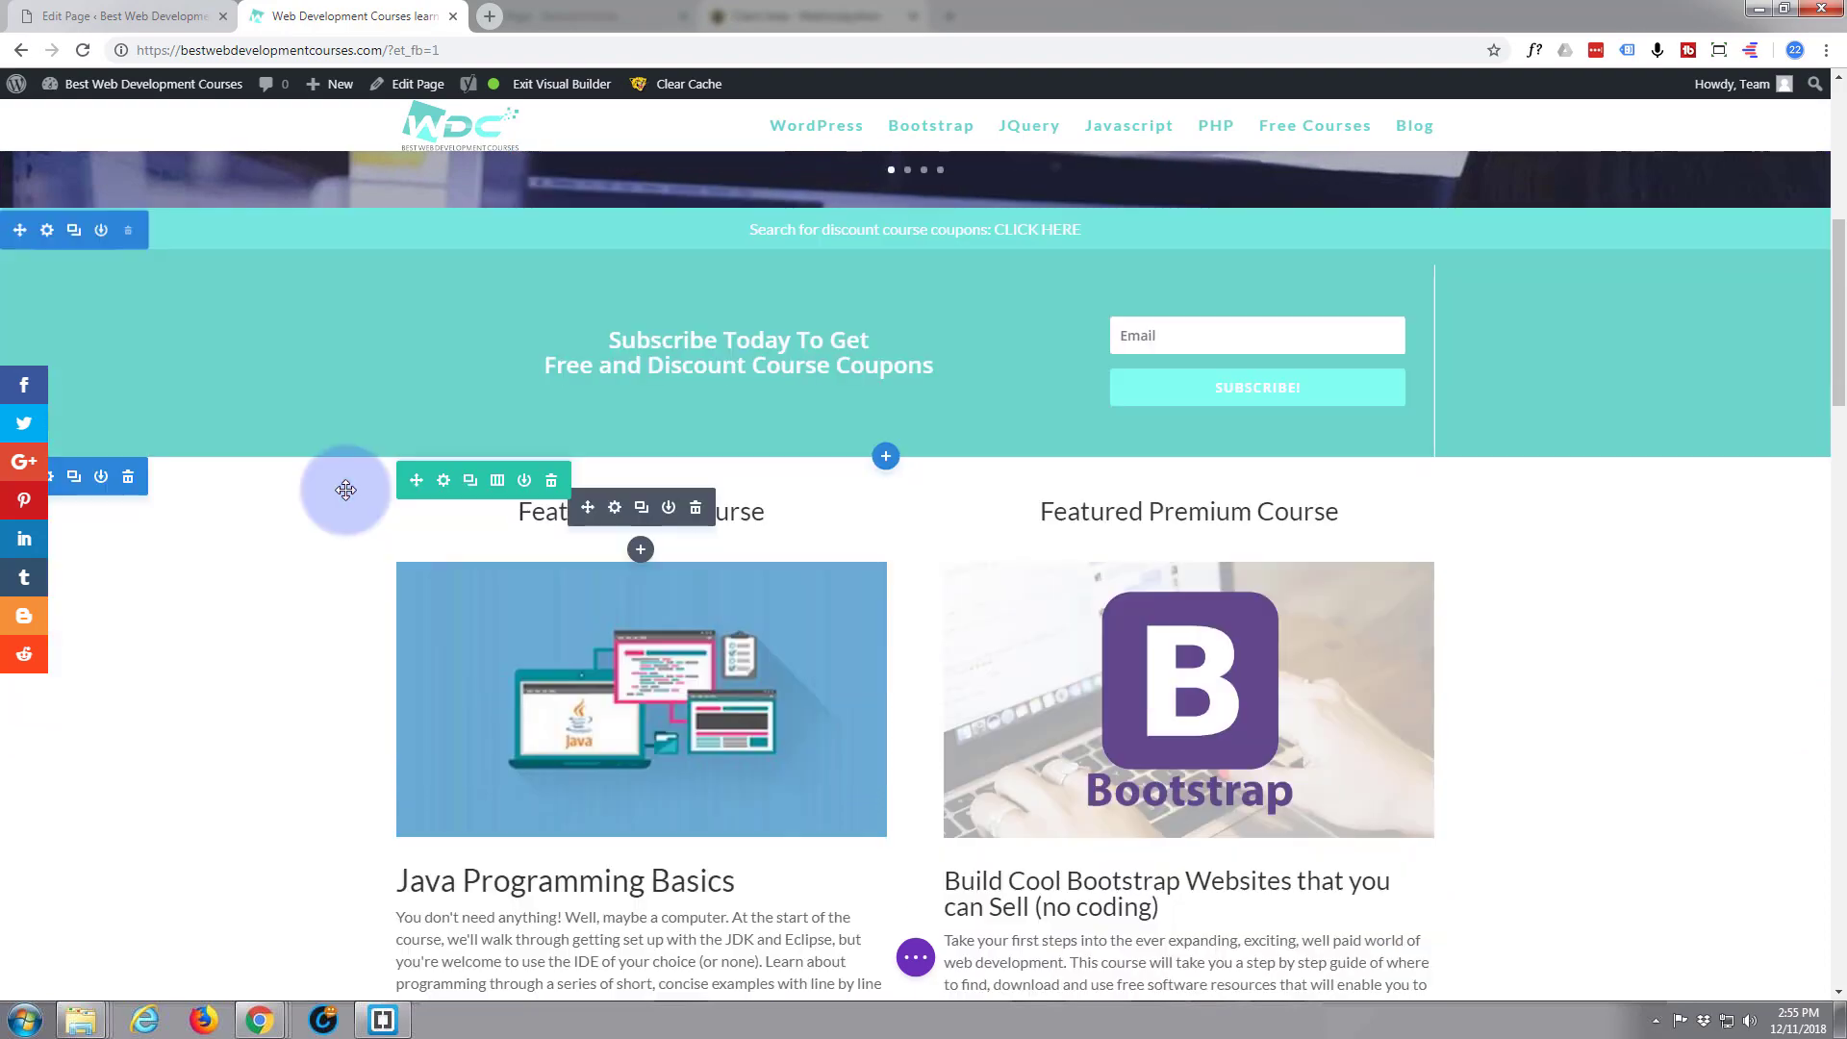
scroll(346, 489, "down", 3)
scroll(346, 486, "up", 7)
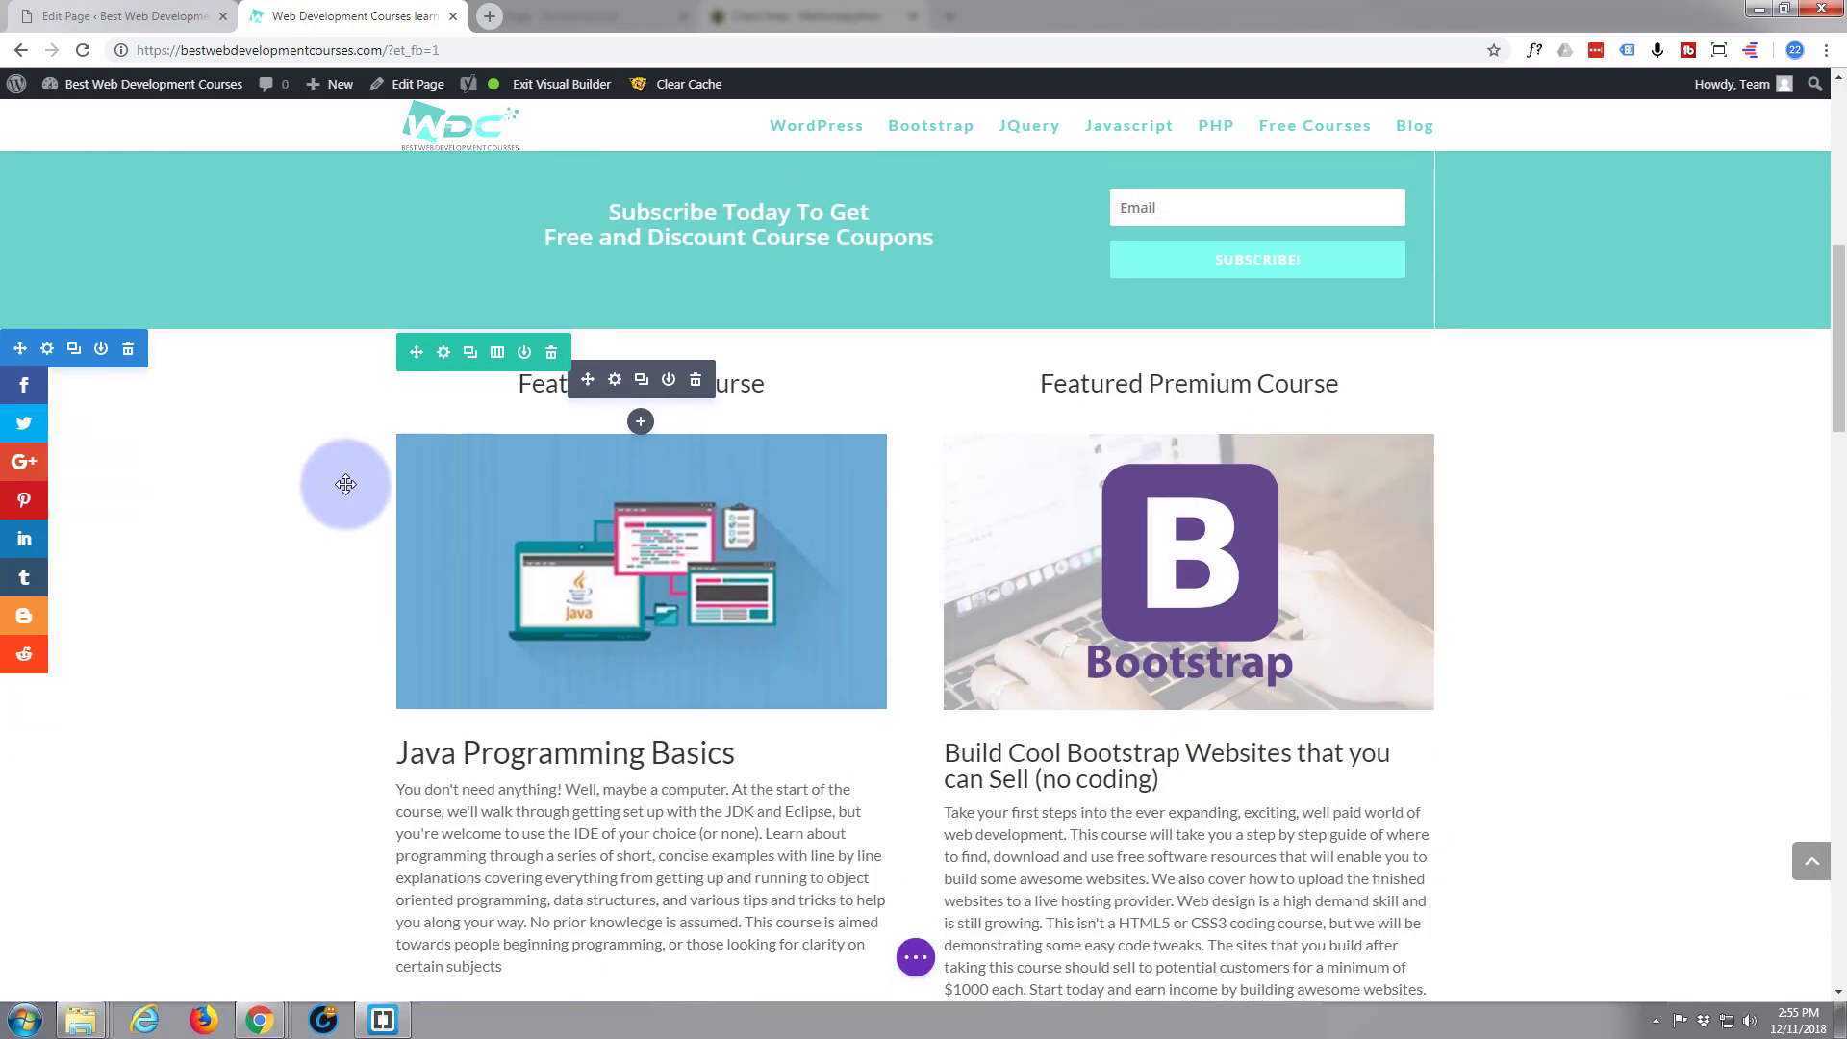
scroll(347, 484, "up", 6)
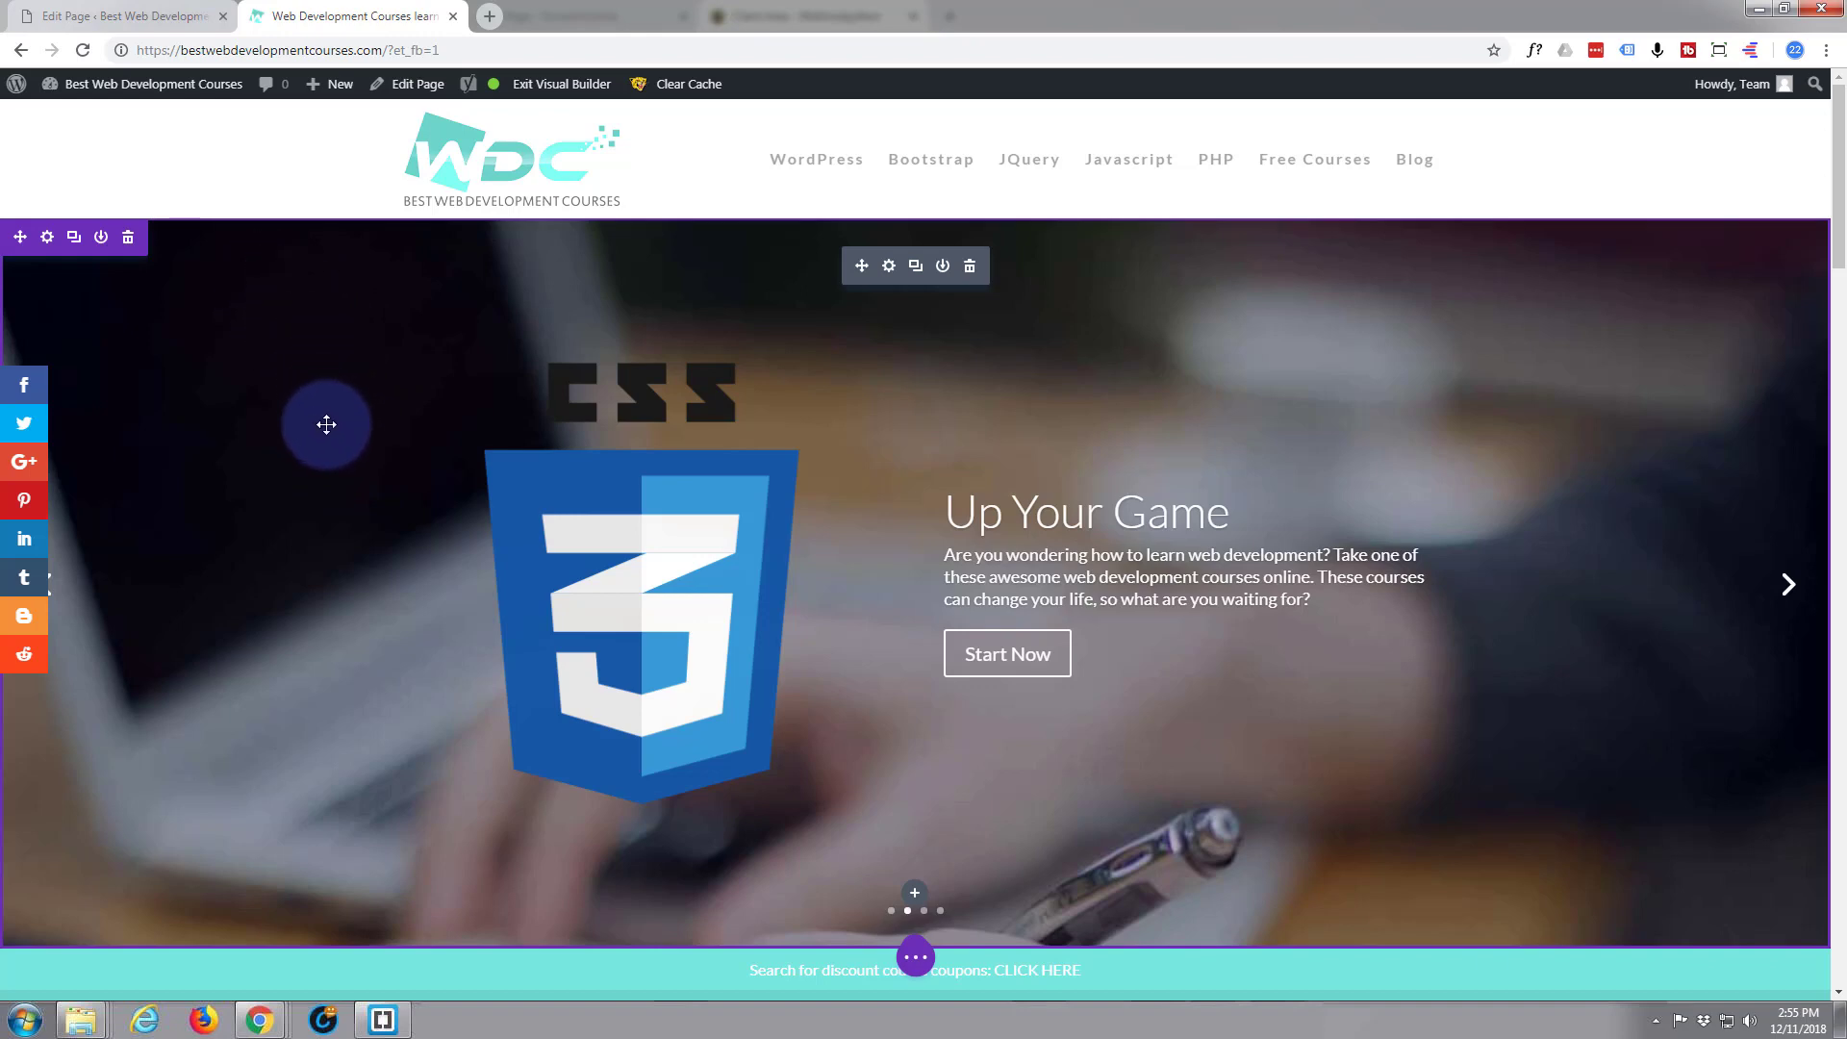
key("ctrl+x")
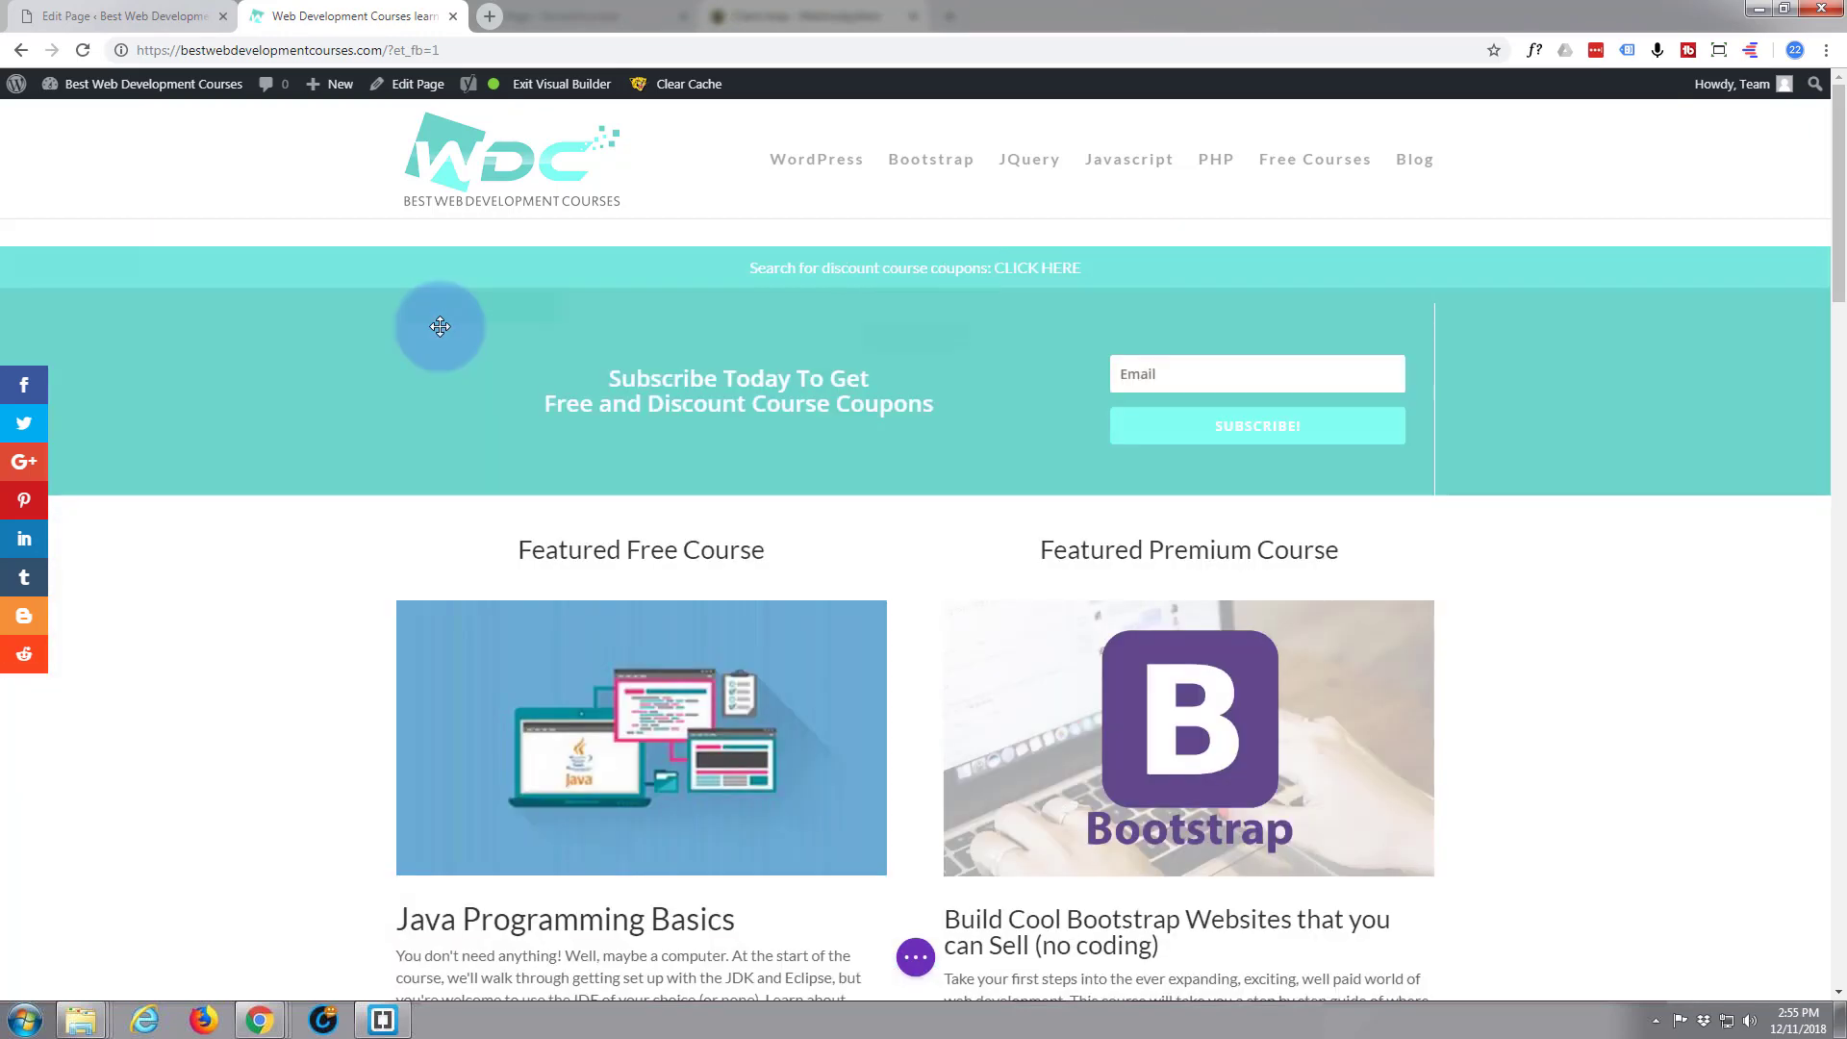
Return to the Free Courses page editor, switch it back to the classic Divi Builder and review the classic layout
left_click(126, 15)
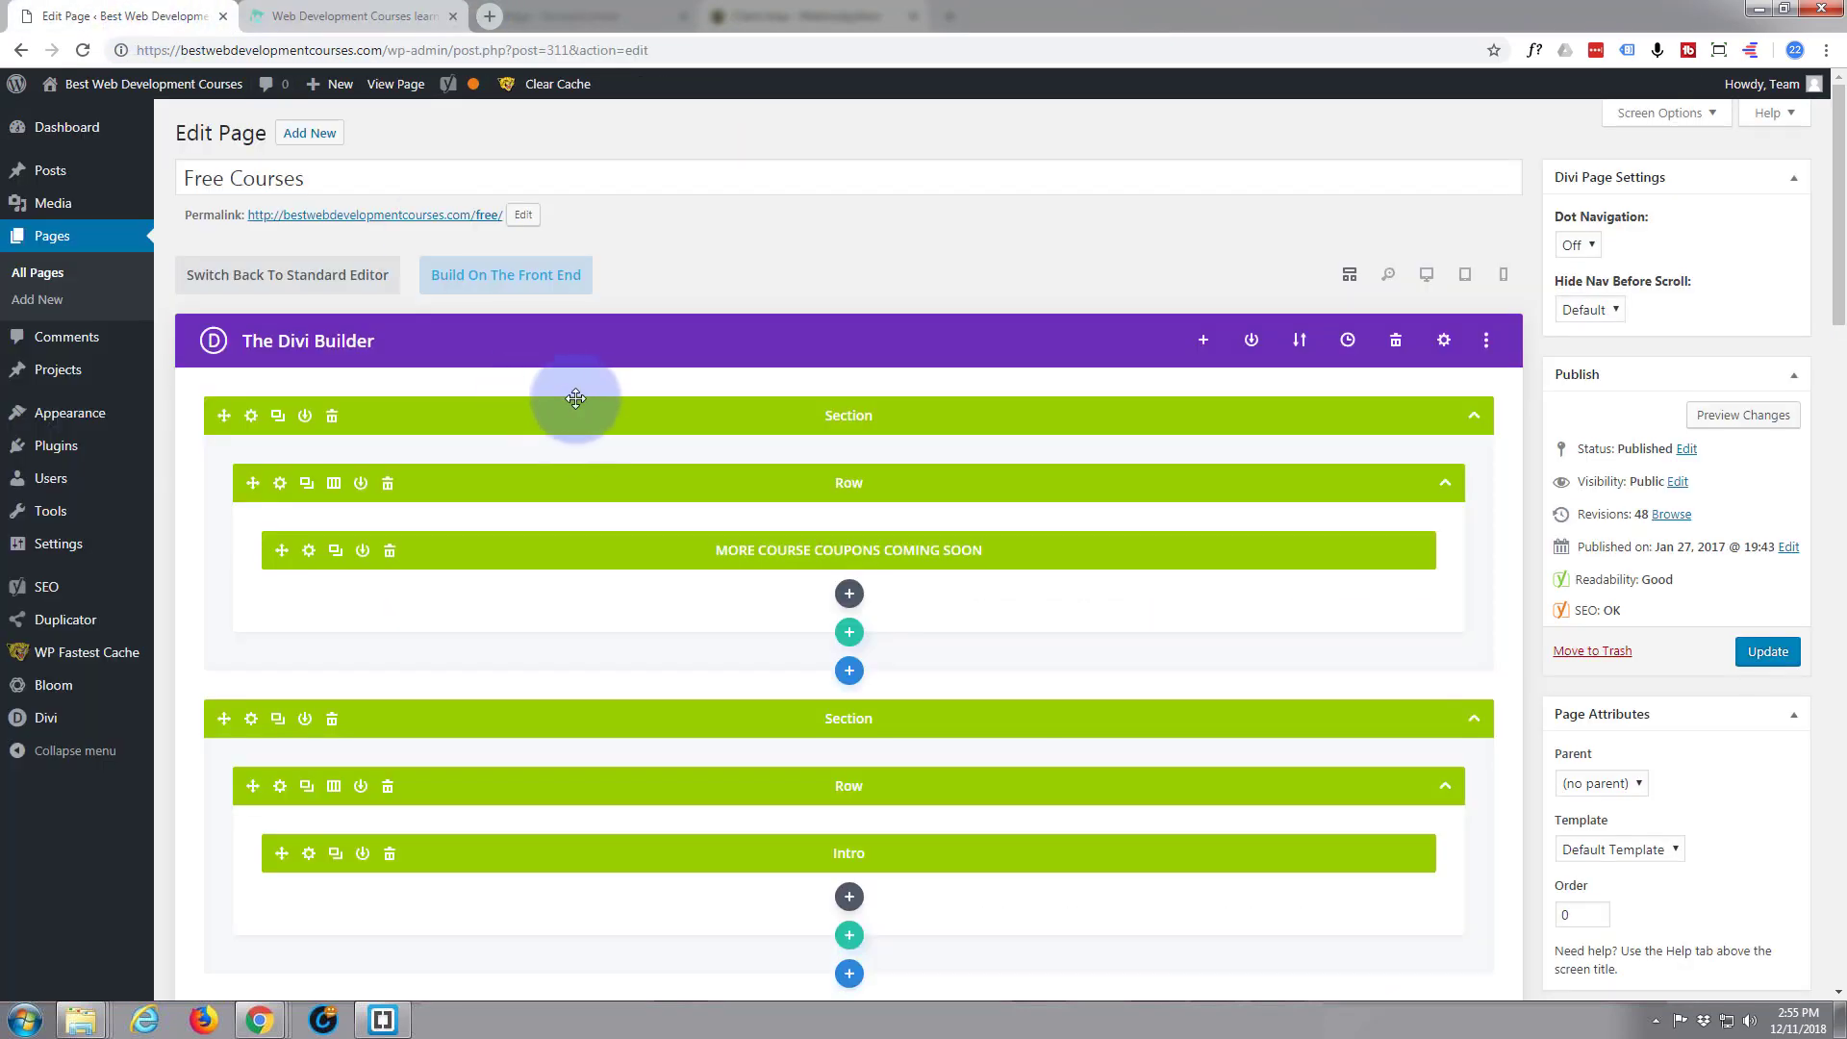
scroll(577, 400, "down", 10)
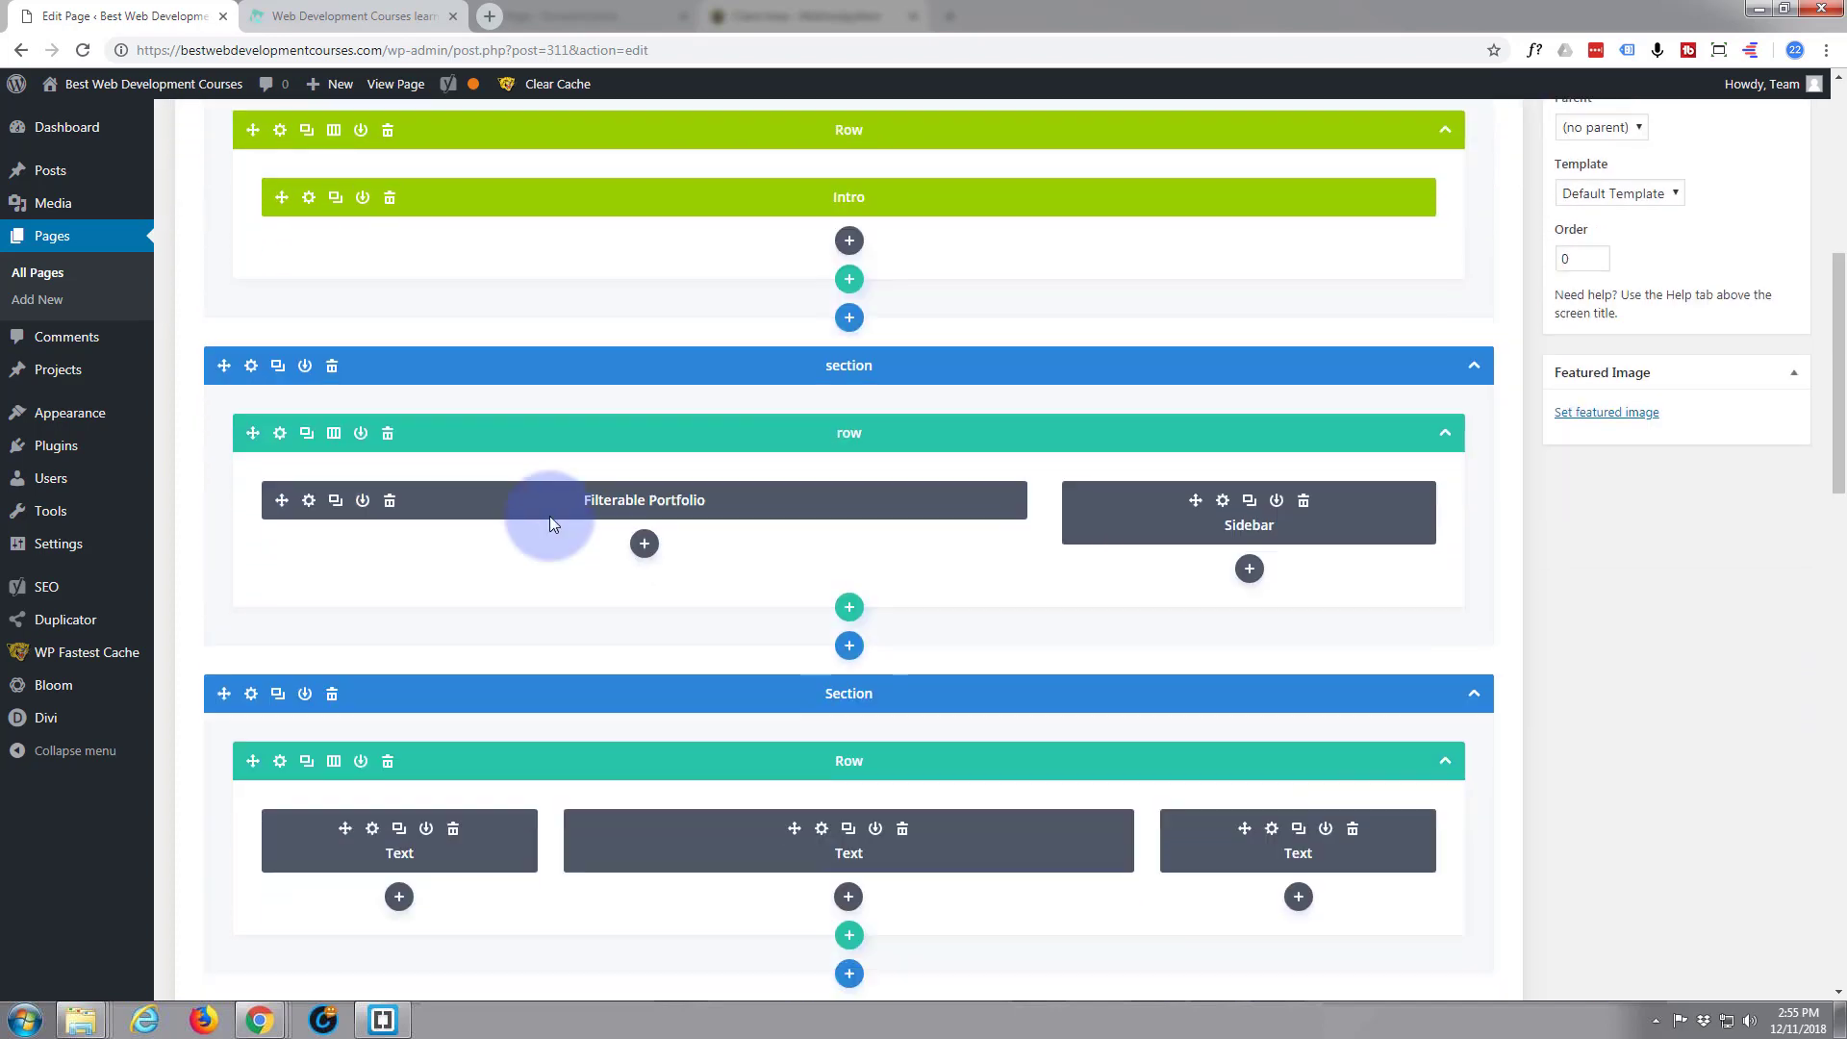
scroll(551, 515, "up", 5)
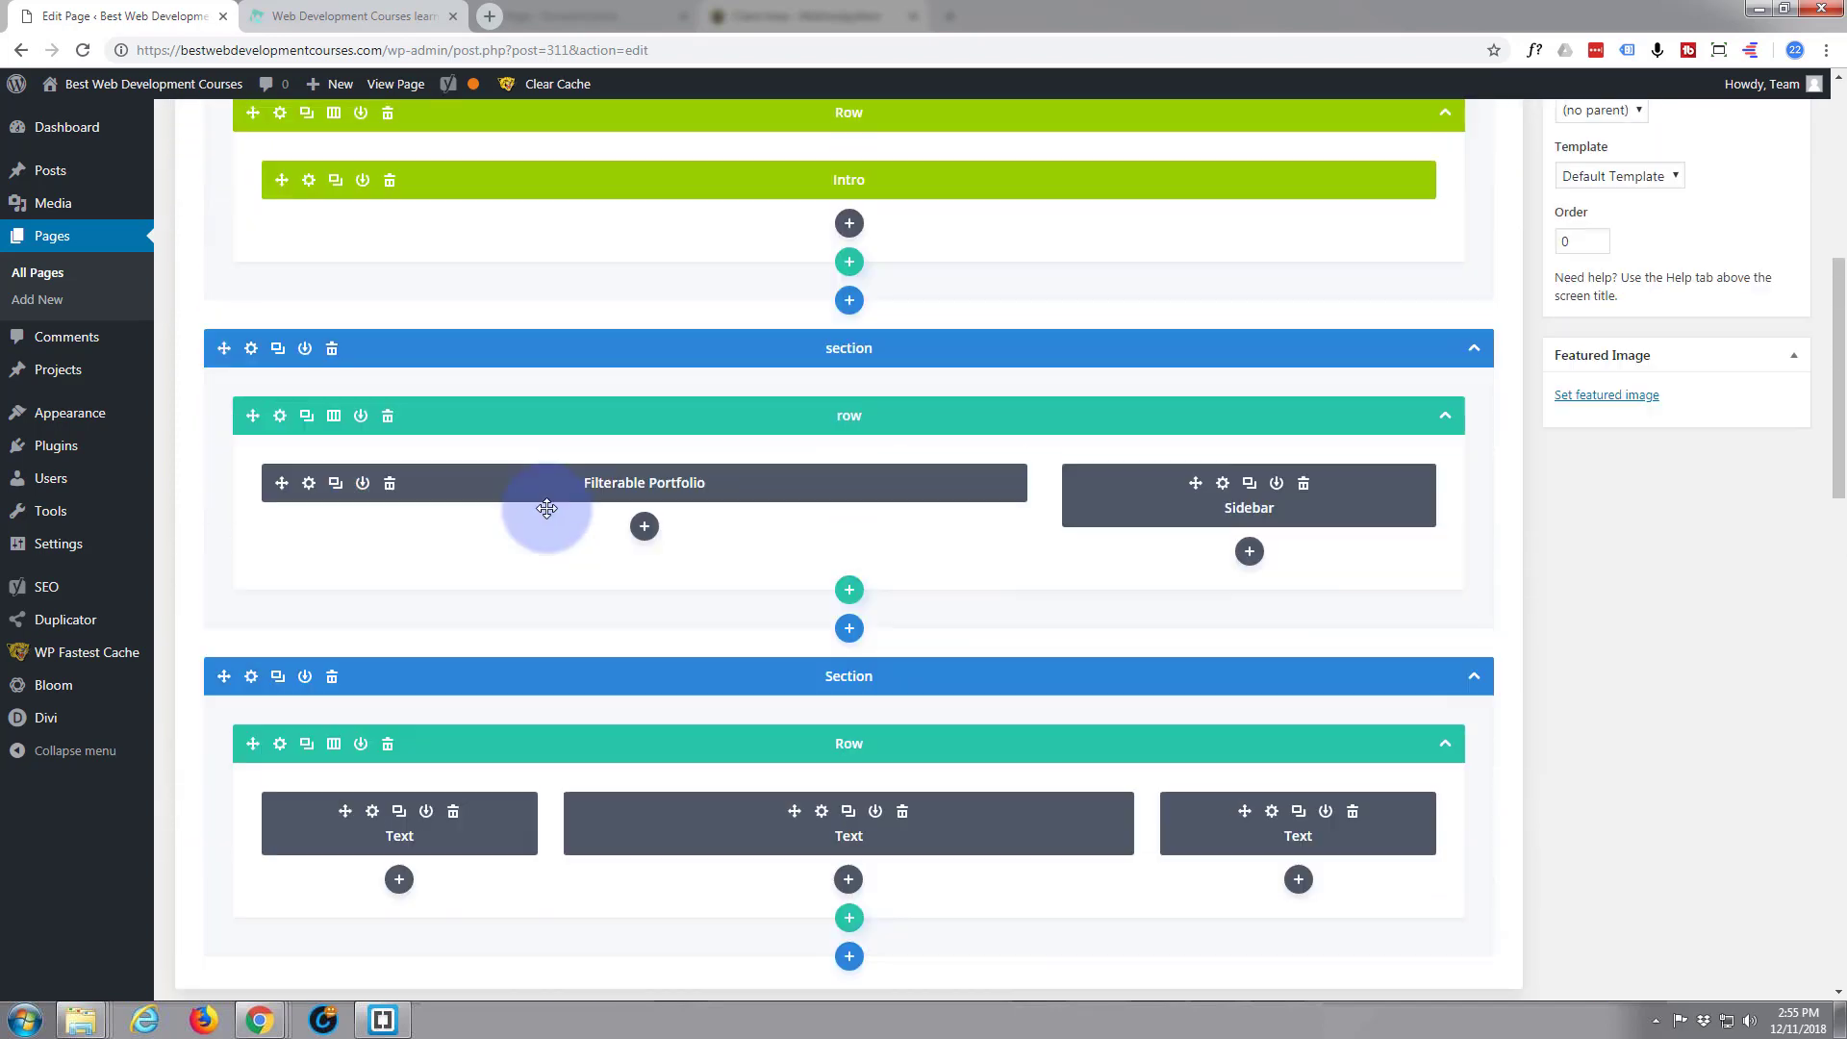
scroll(536, 520, "down", 5)
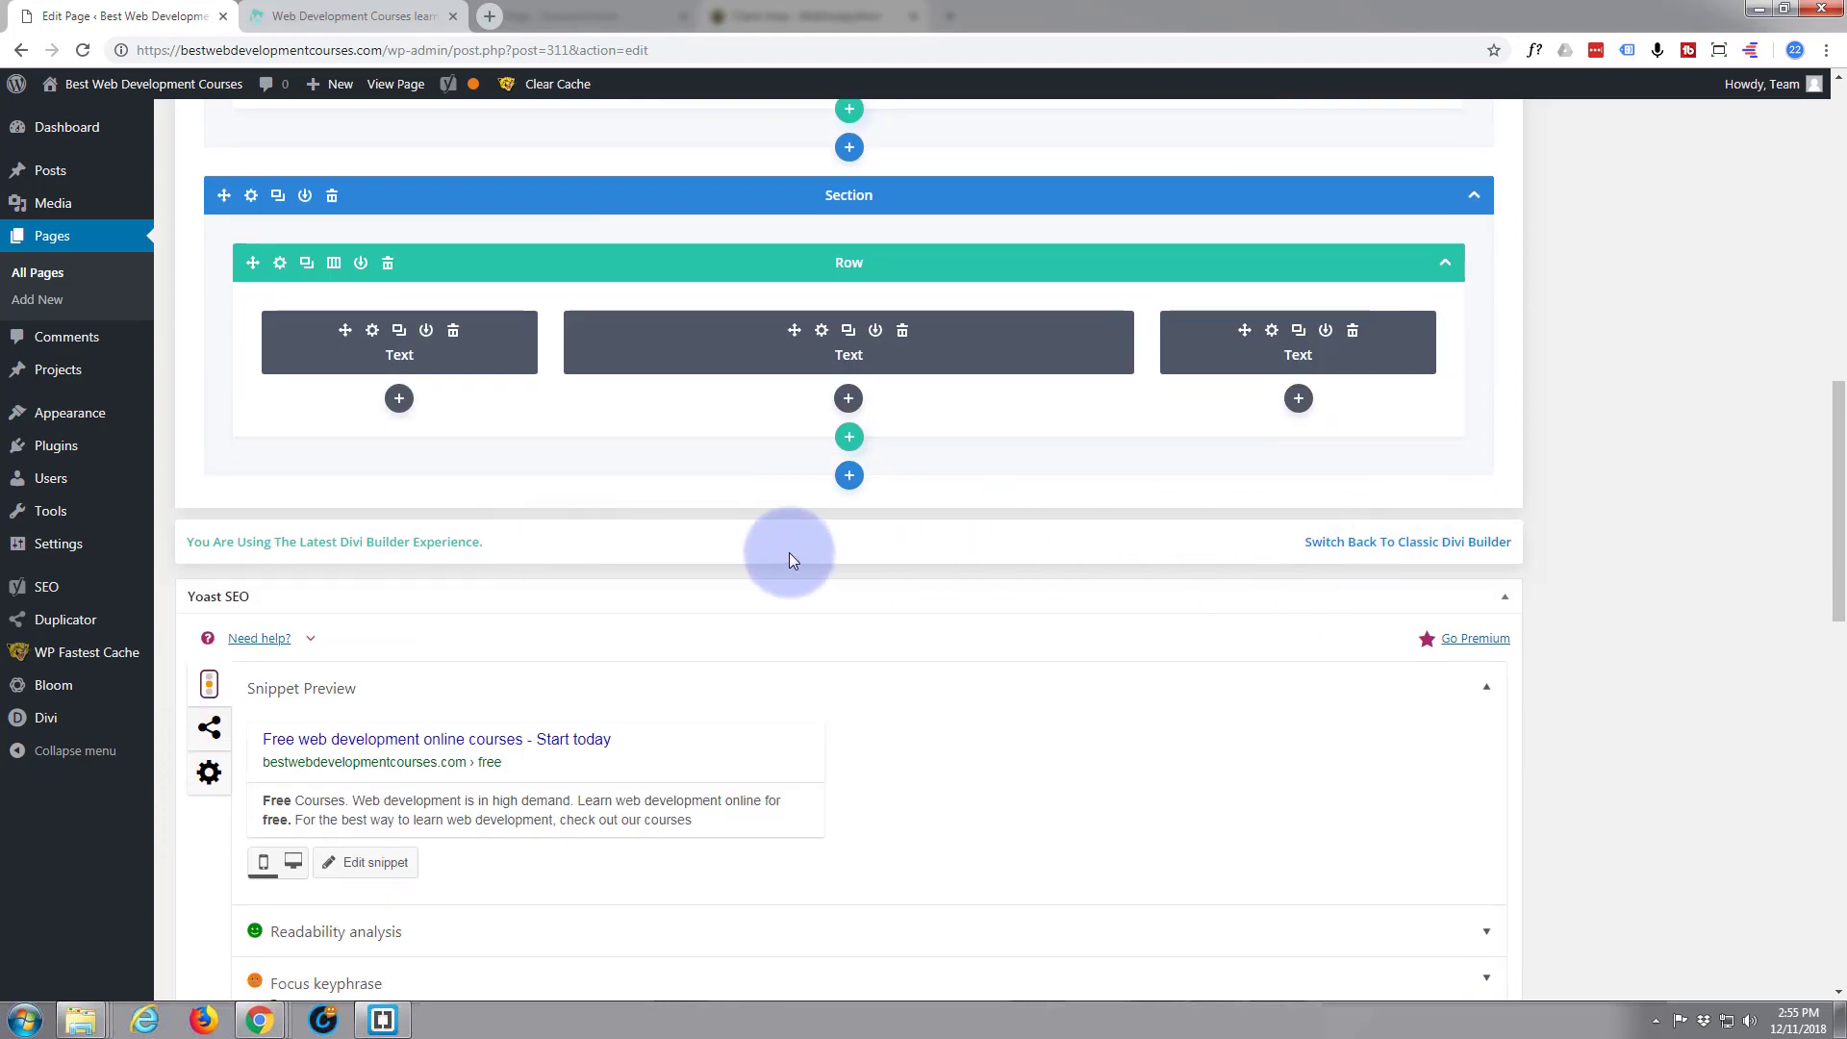
scroll(783, 554, "up", 2)
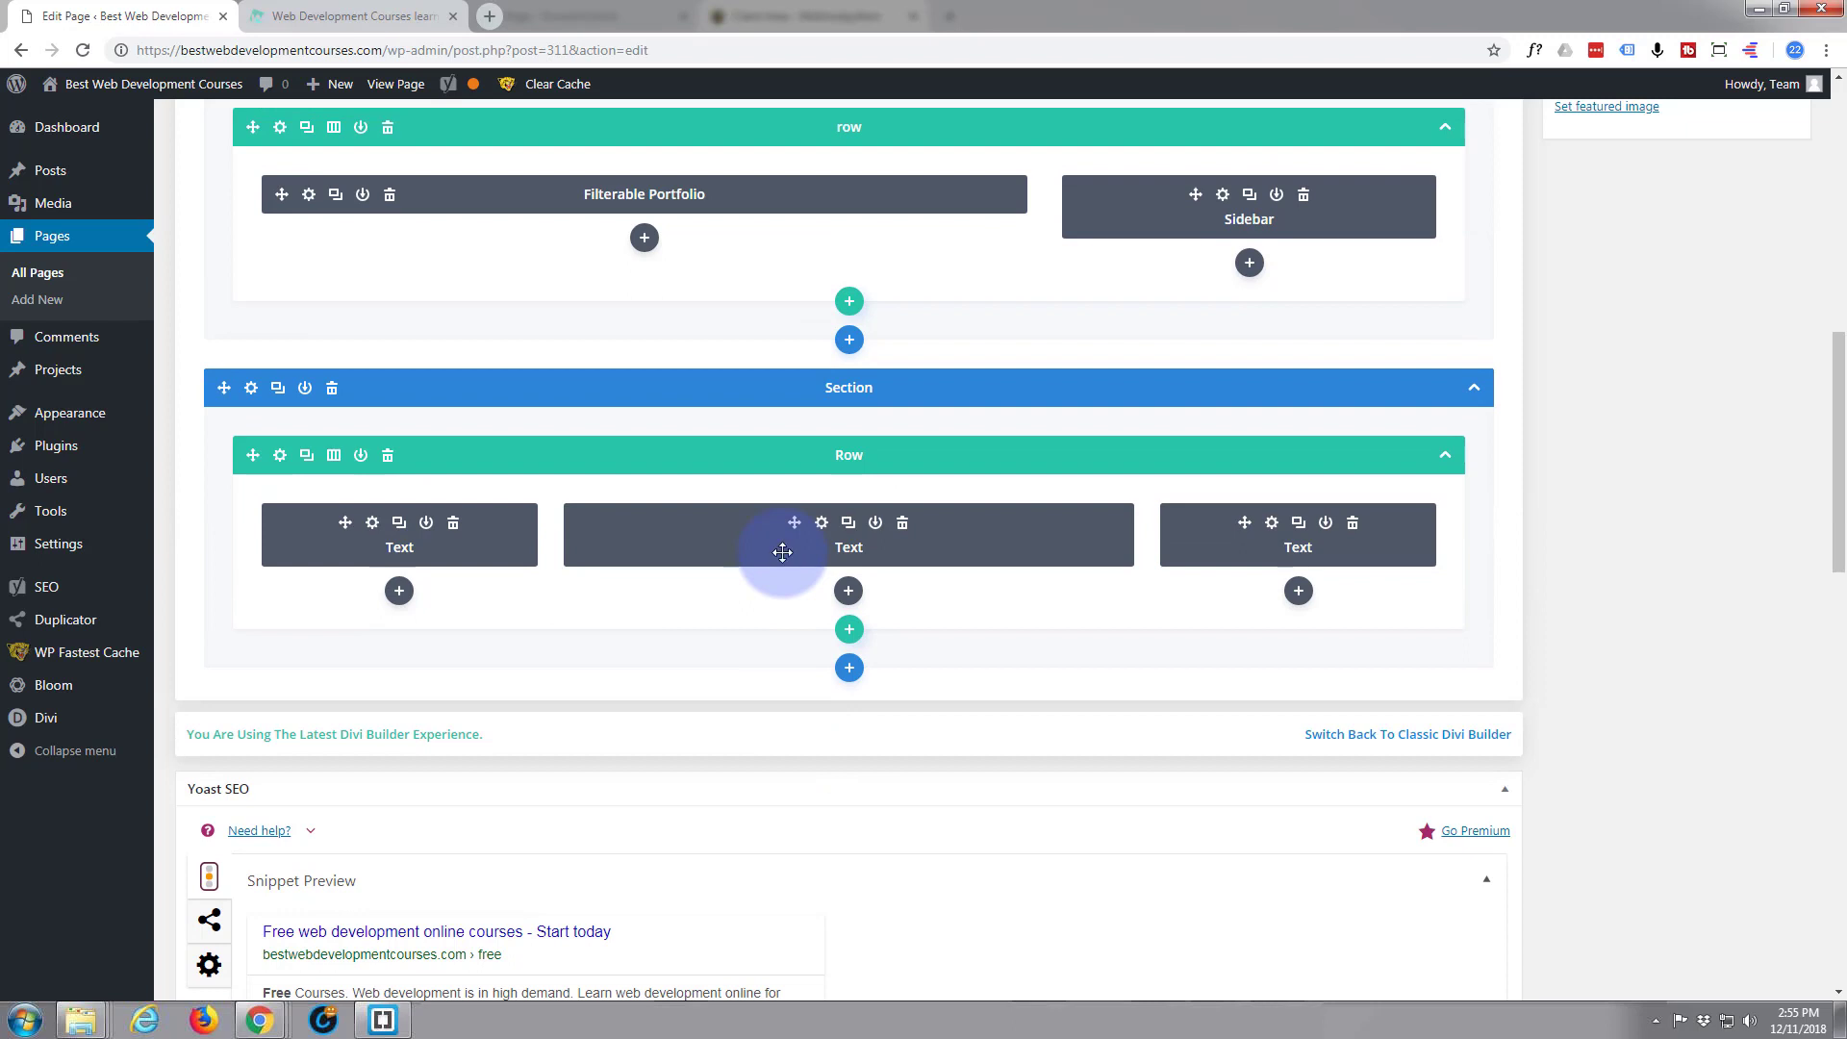
left_click(1377, 737)
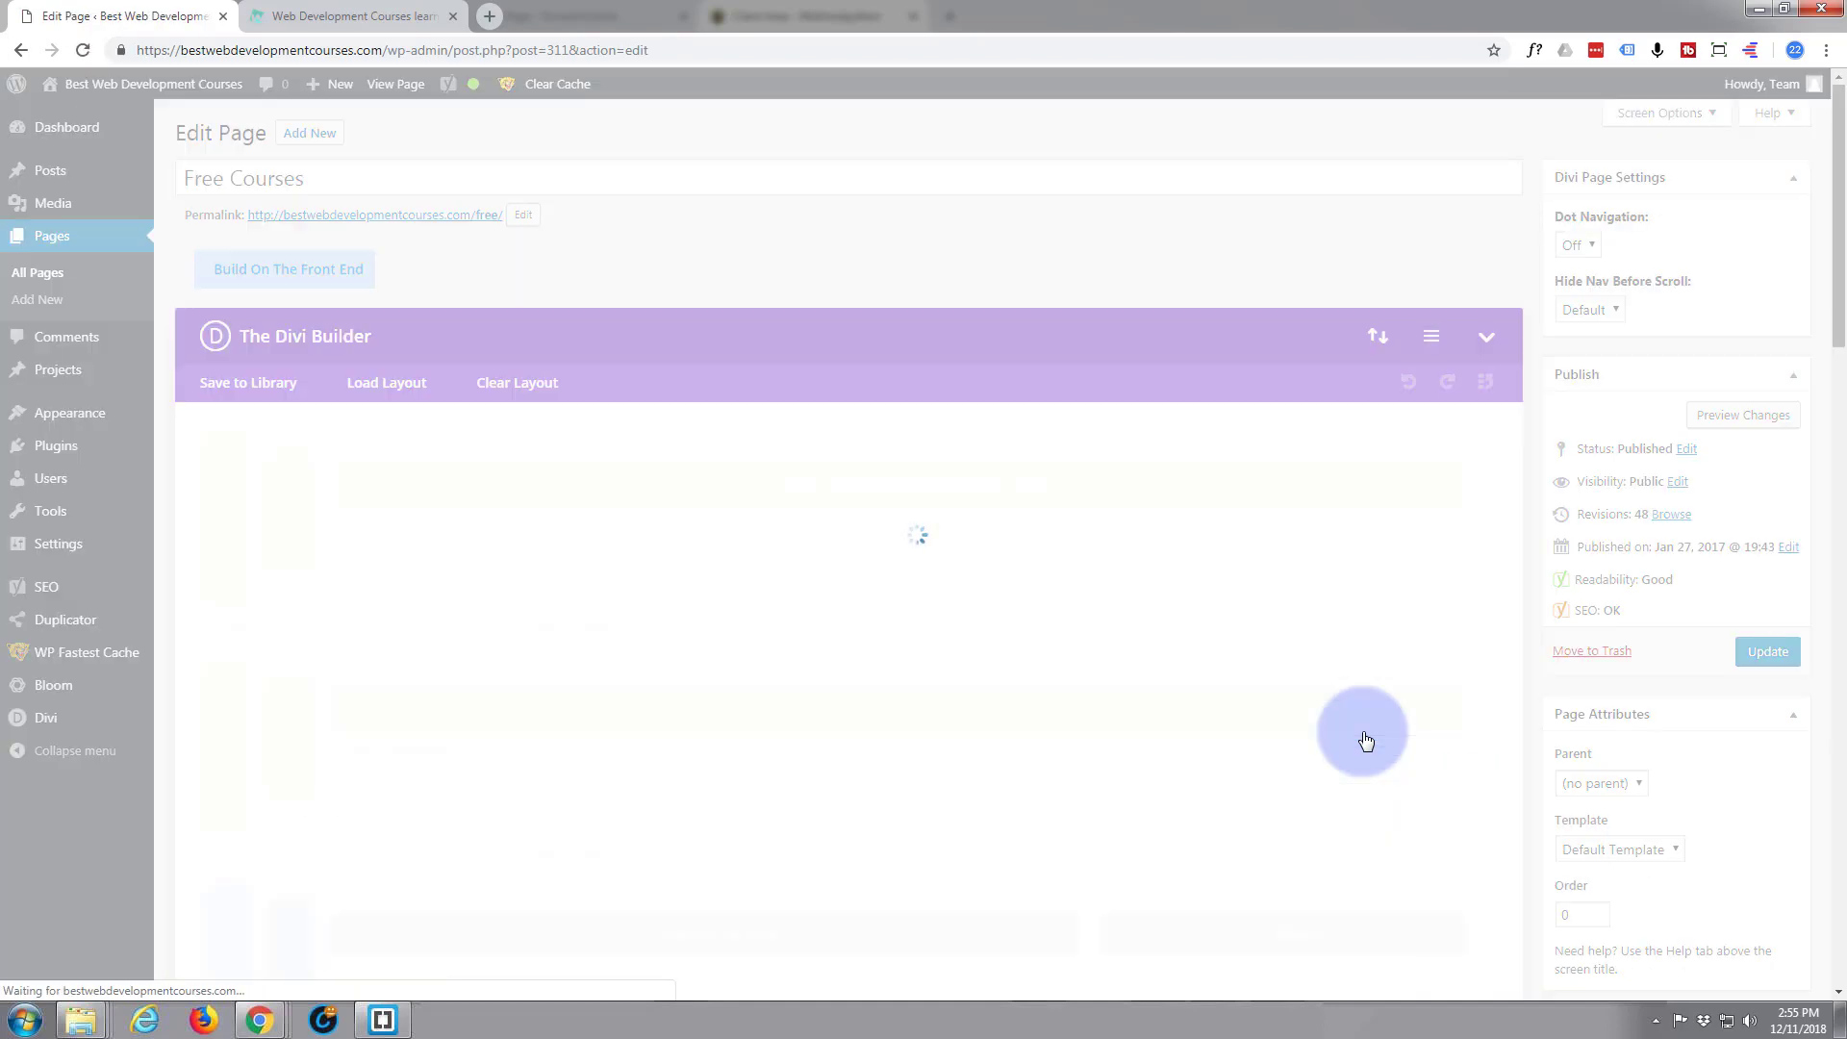
scroll(1195, 639, "down", 2)
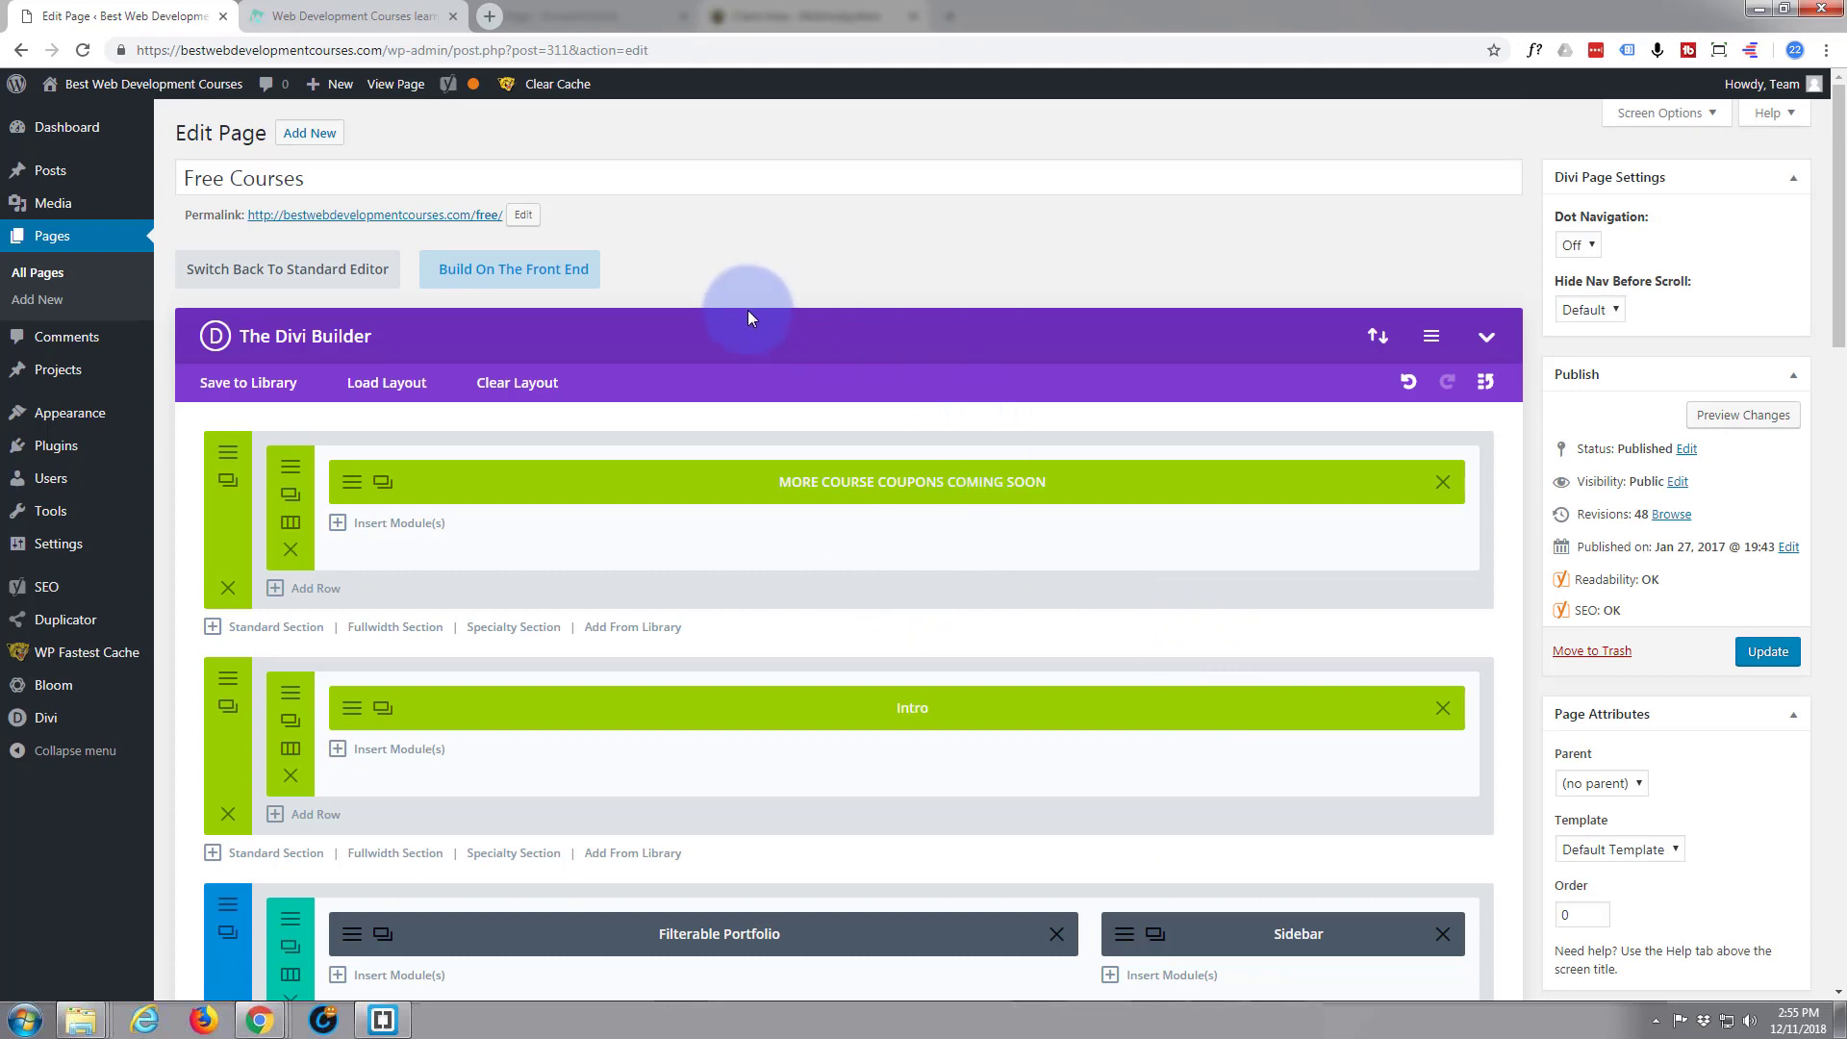
scroll(748, 310, "down", 1)
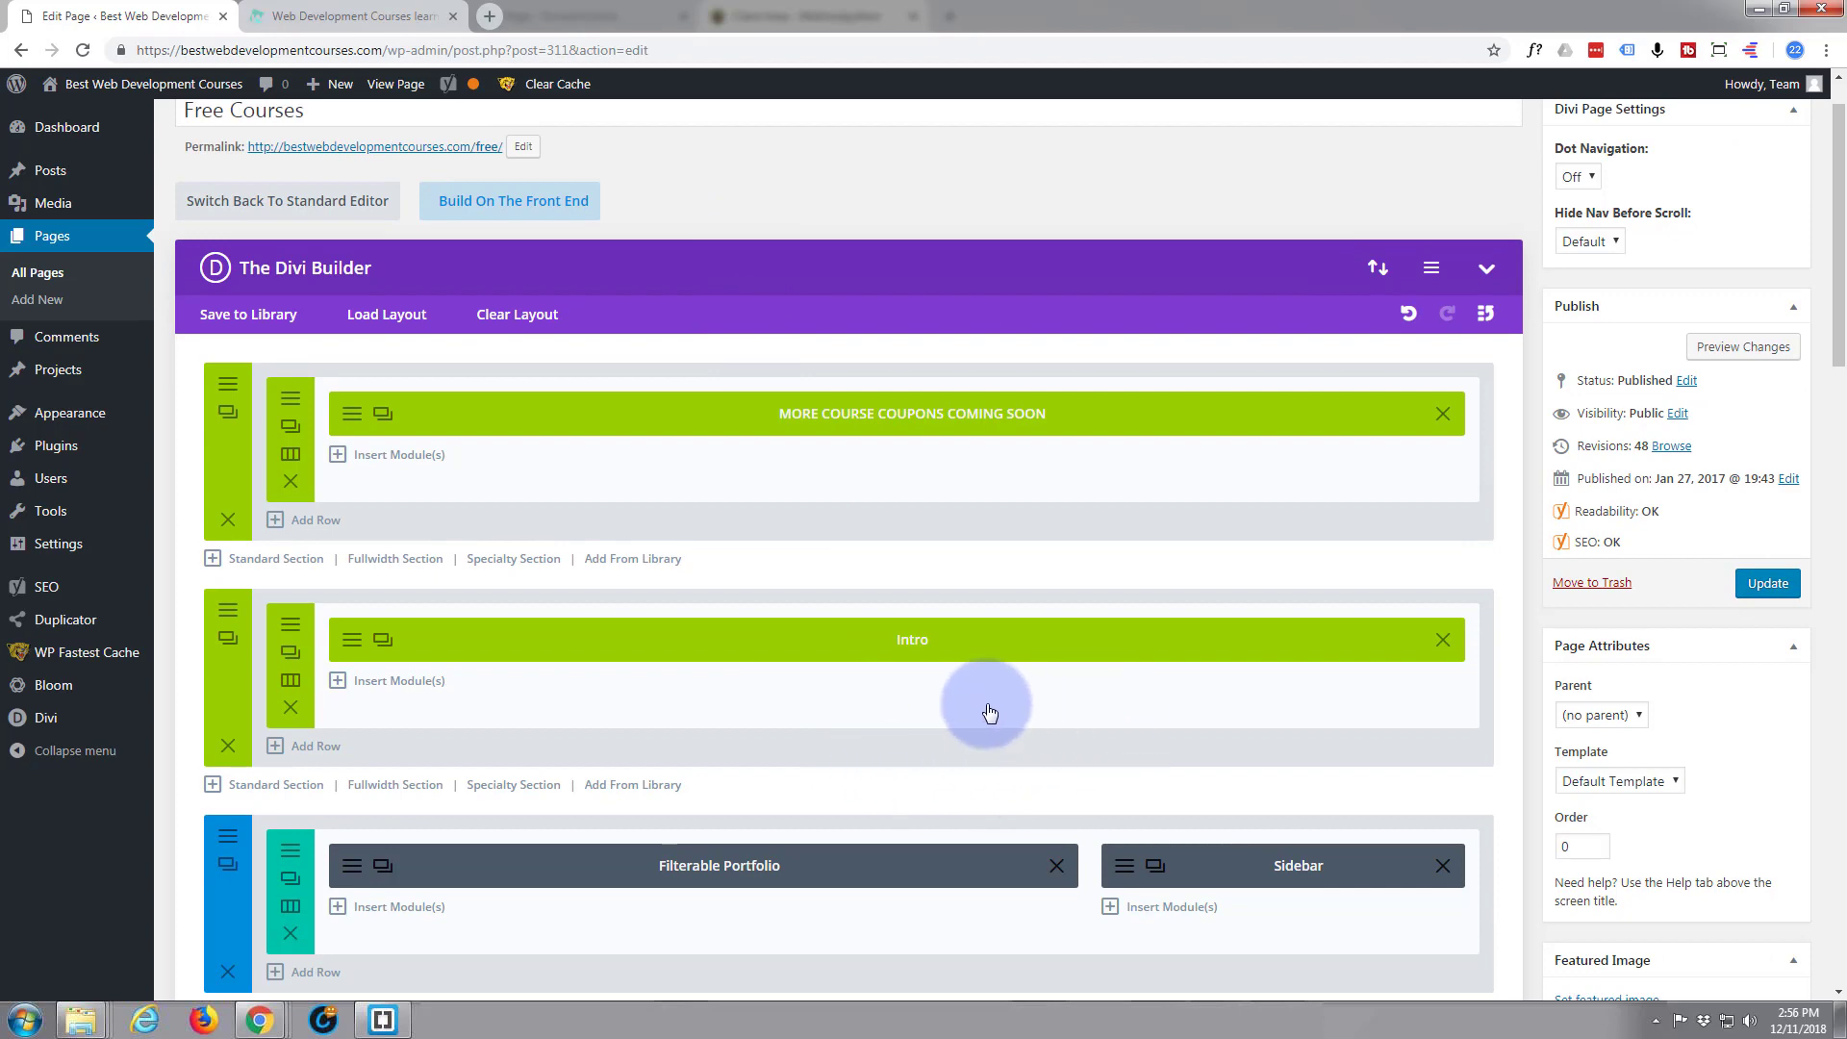
scroll(844, 489, "down", 10)
scroll(843, 492, "up", 10)
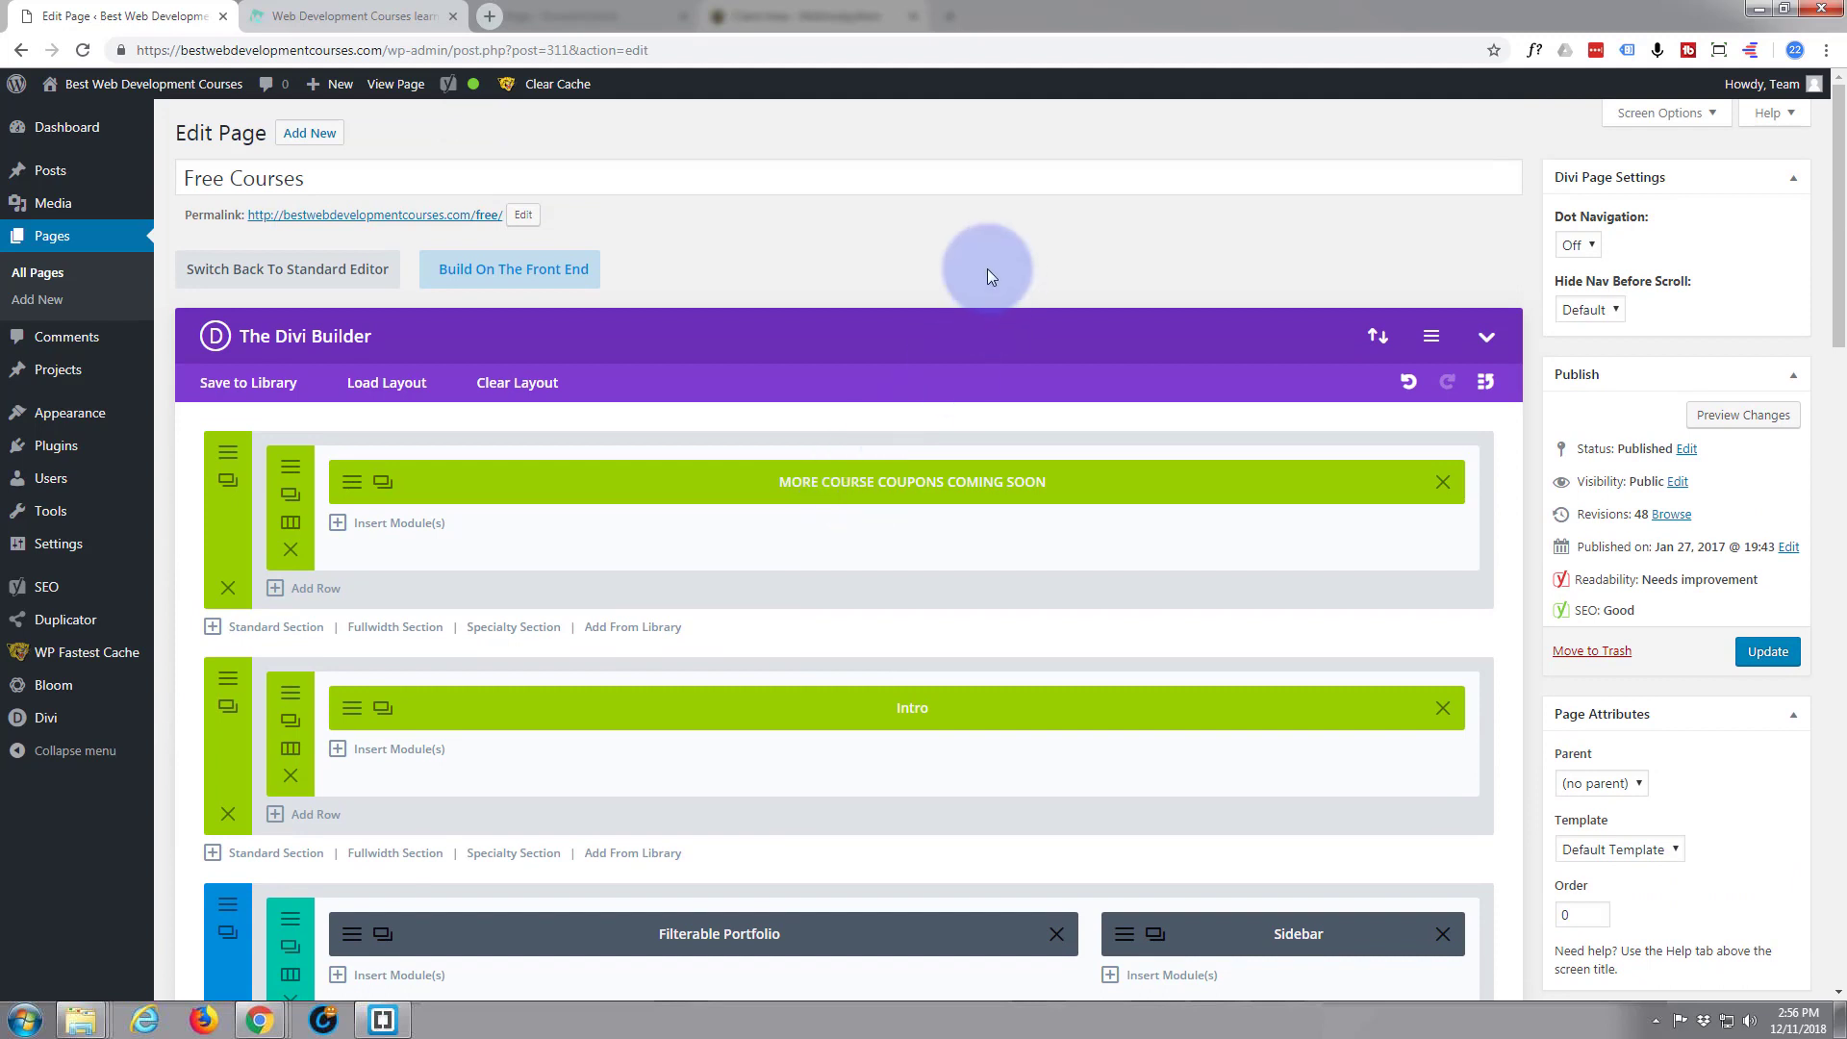
Leave the page editor without saving and open the advanced Builder settings in Divi Theme Options
mouse_move(60, 616)
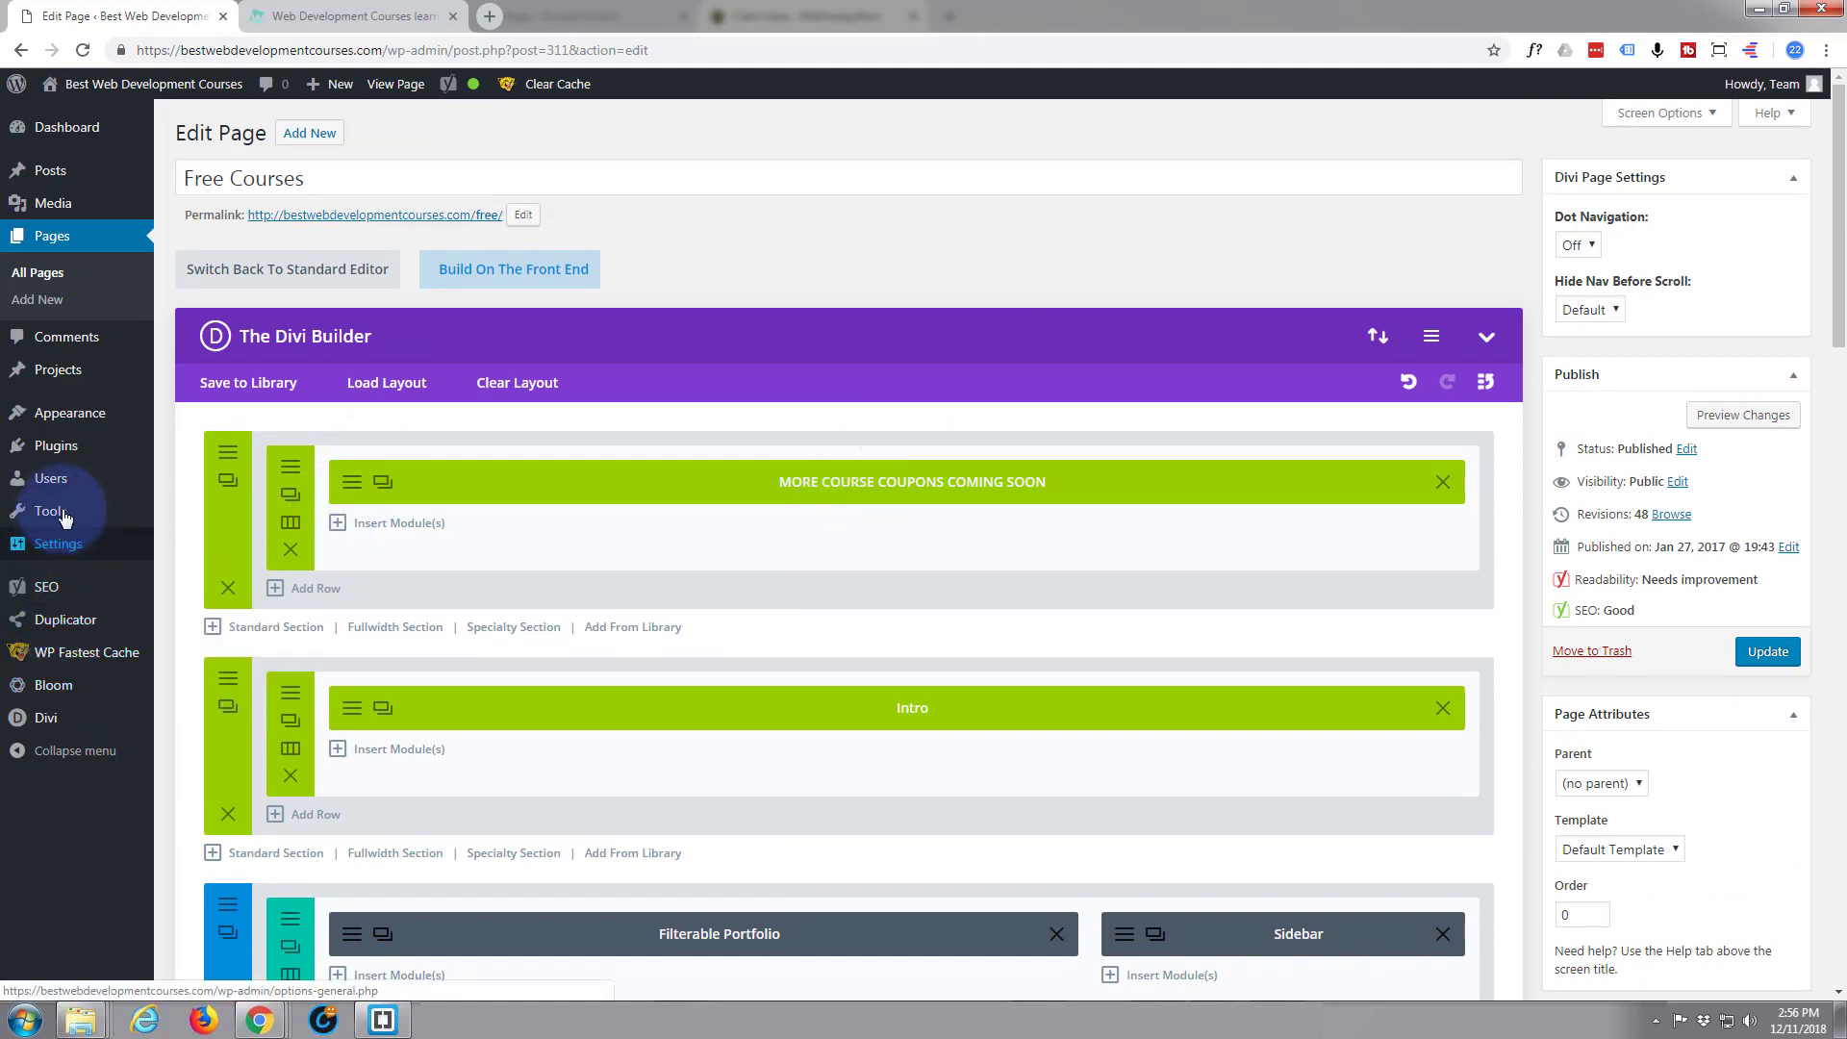
mouse_move(42, 729)
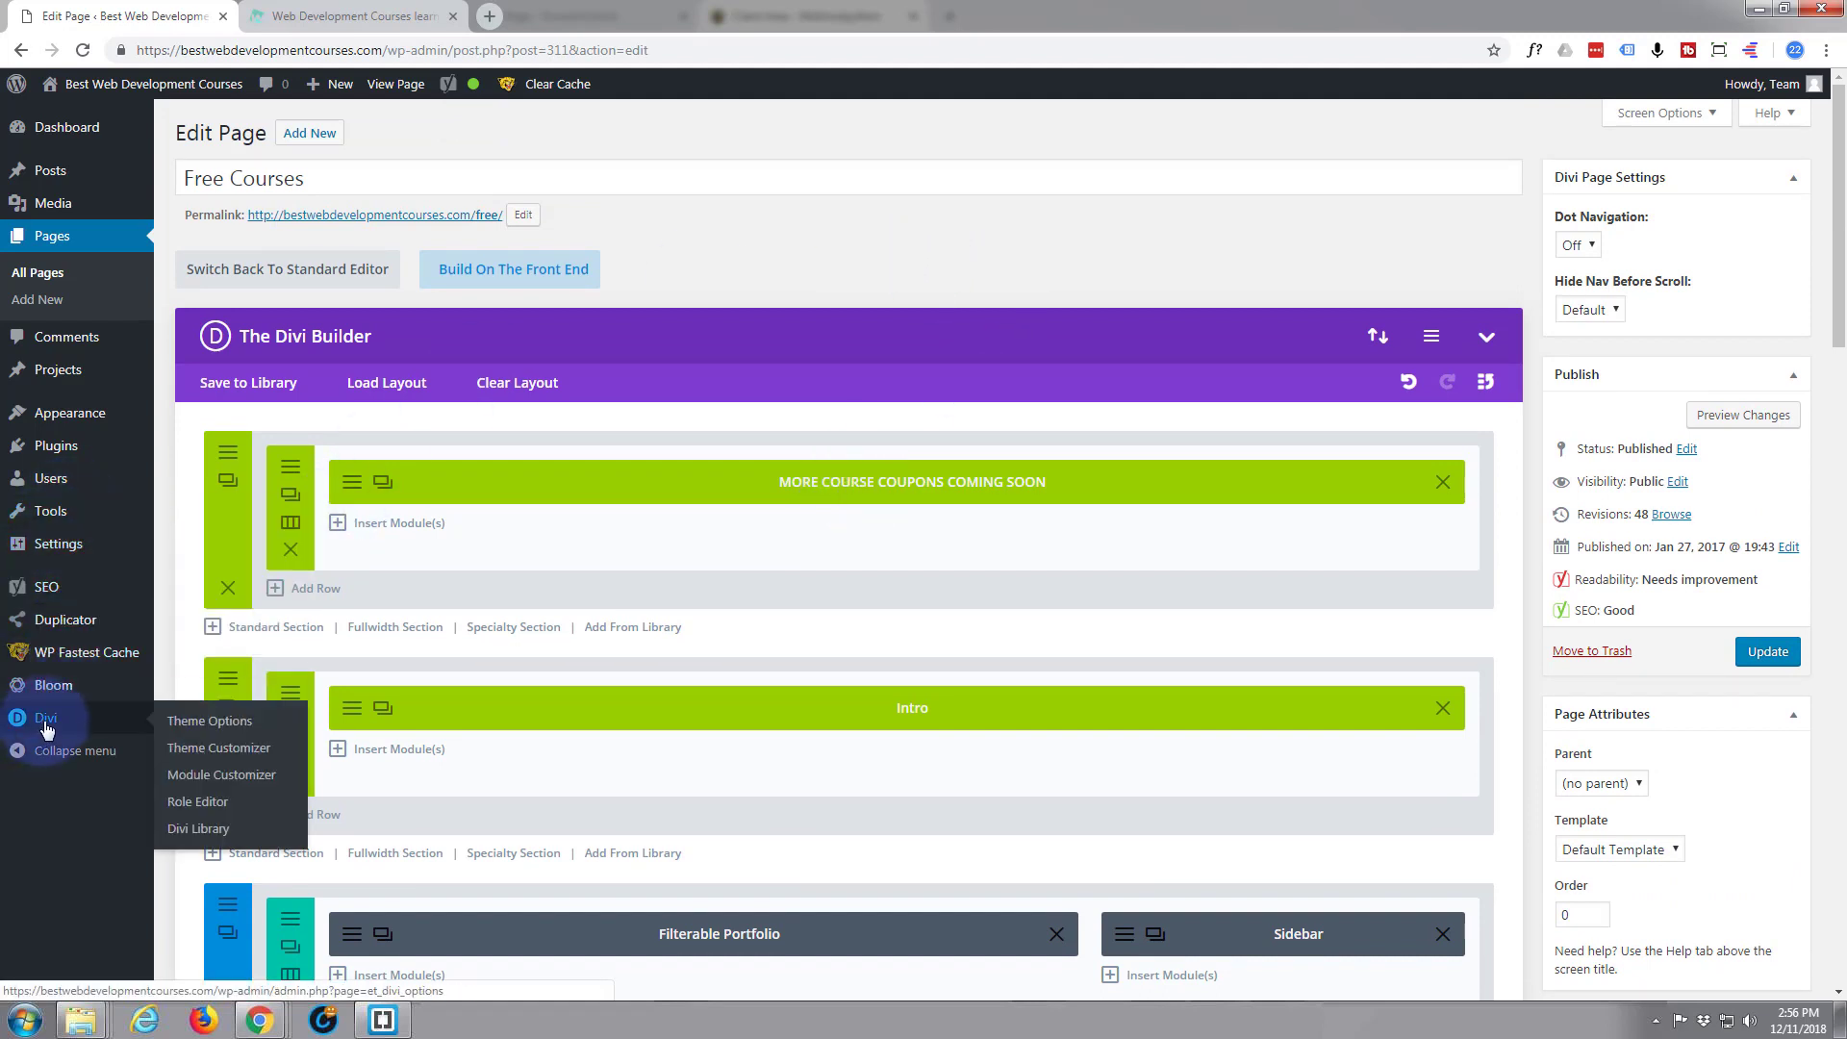
left_click(197, 728)
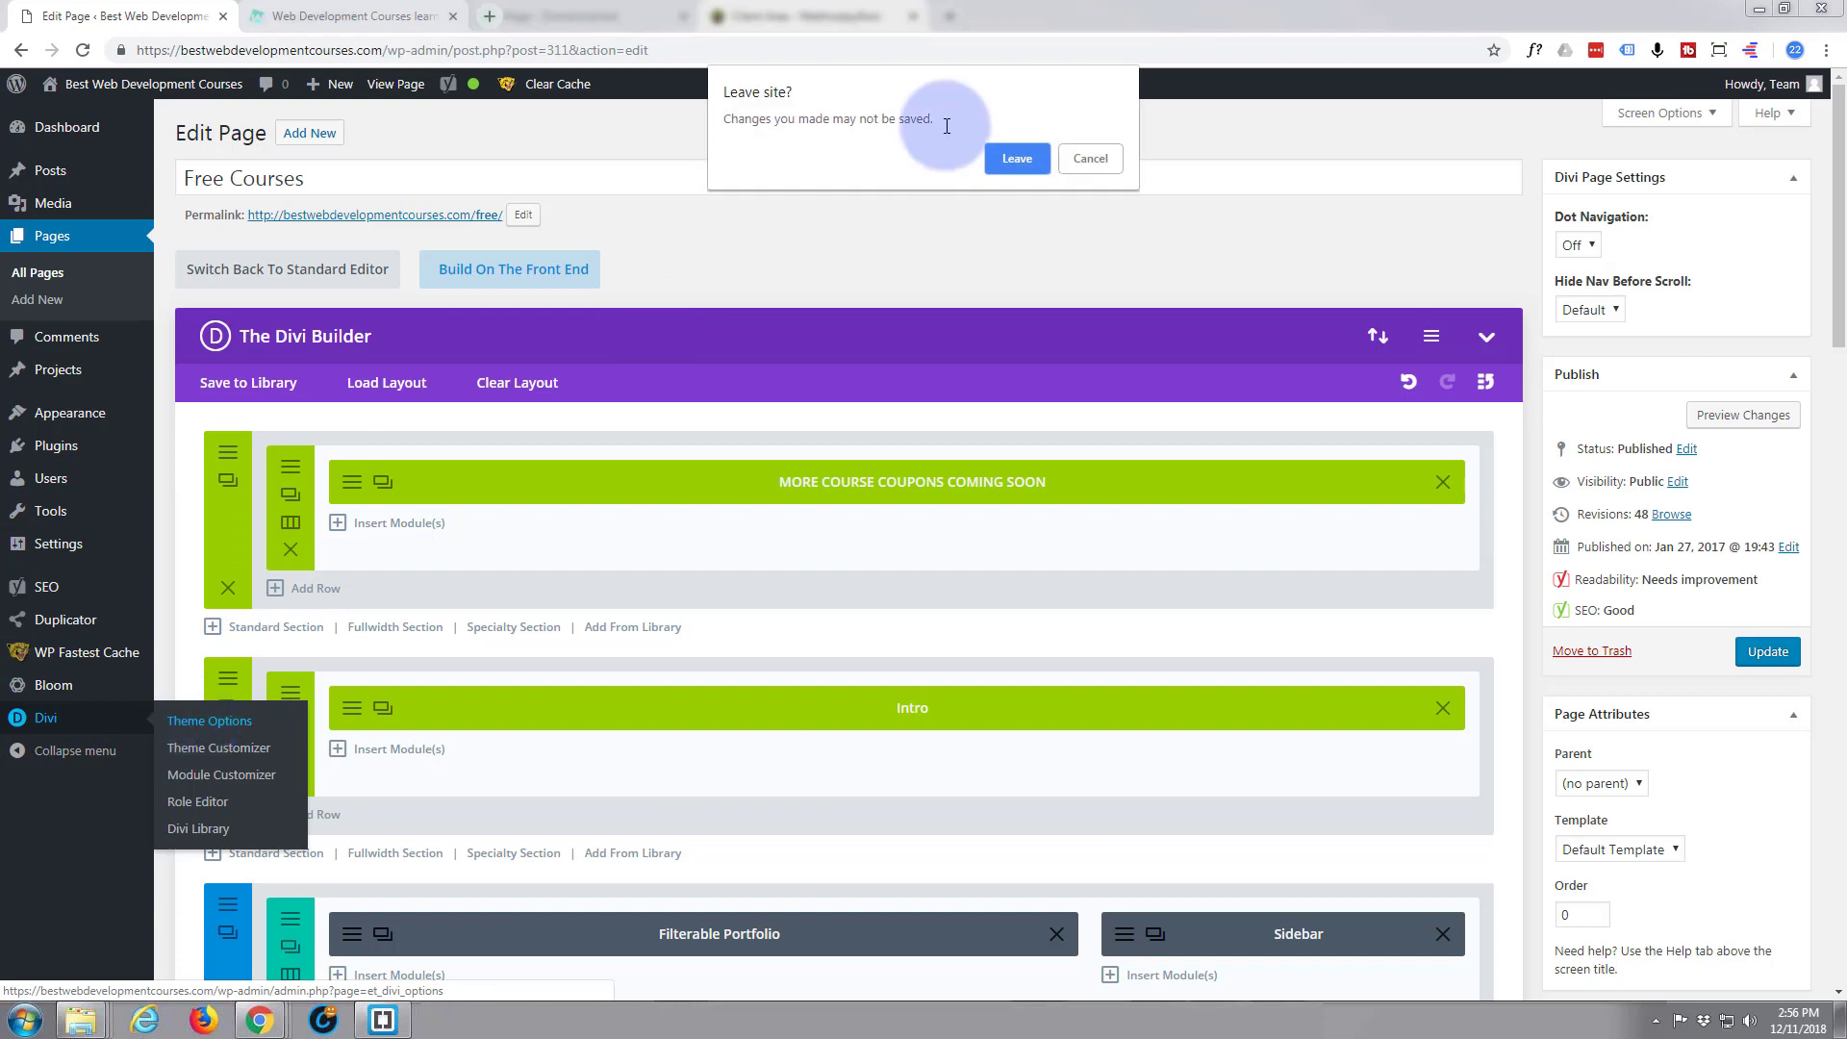
left_click(1018, 159)
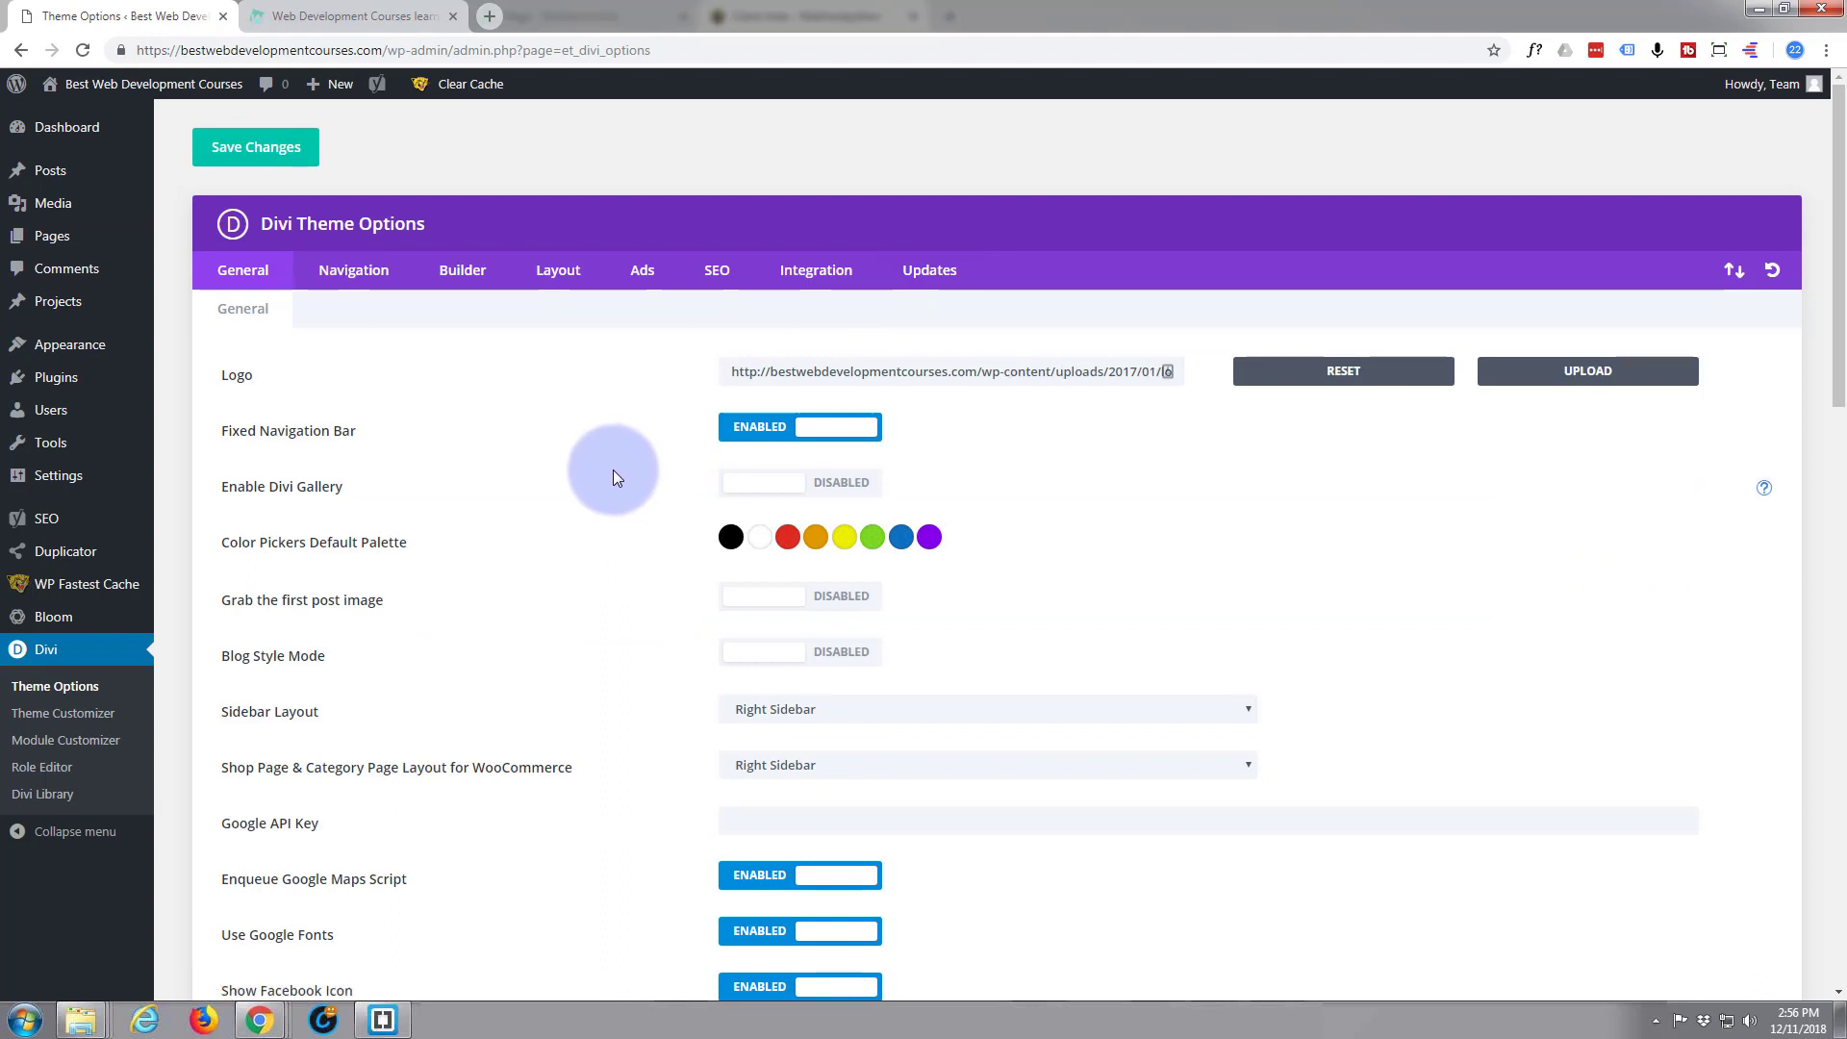
left_click(463, 275)
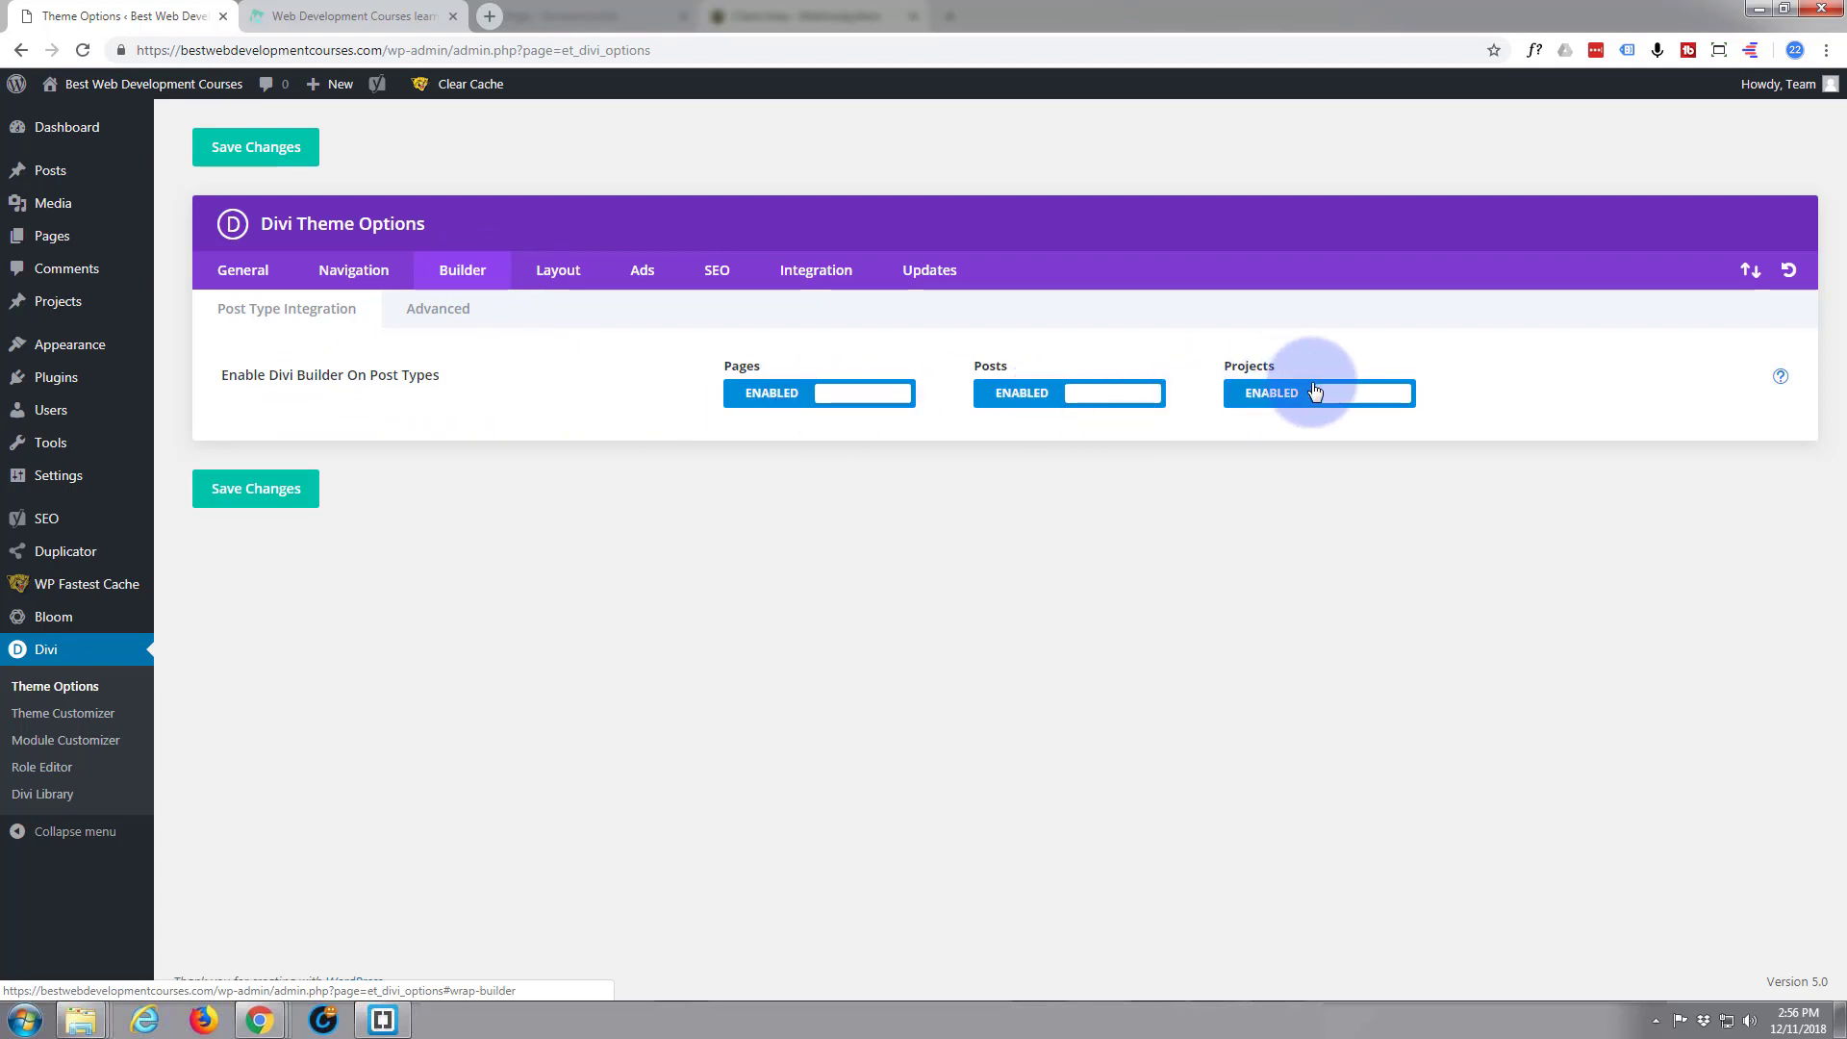
left_click(438, 312)
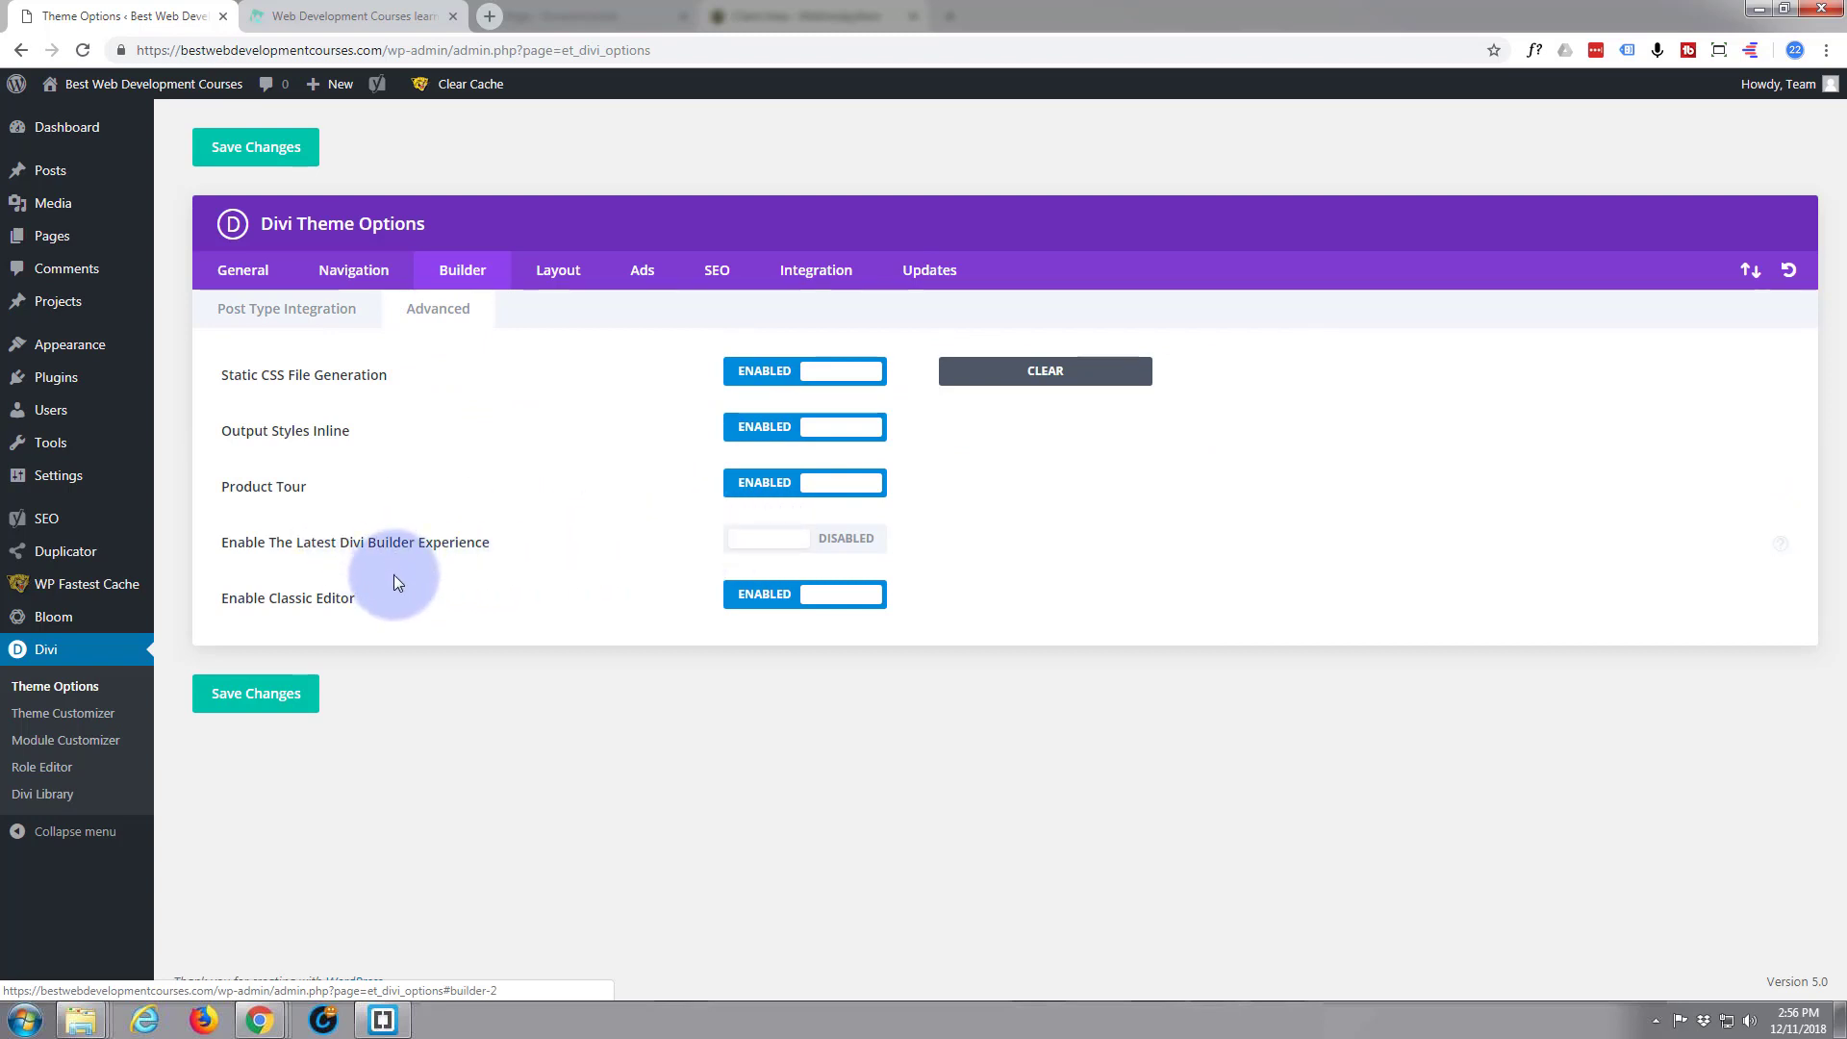
Enable the latest Divi Builder experience, leave the Classic Editor option enabled, and save the theme options
left_click(802, 603)
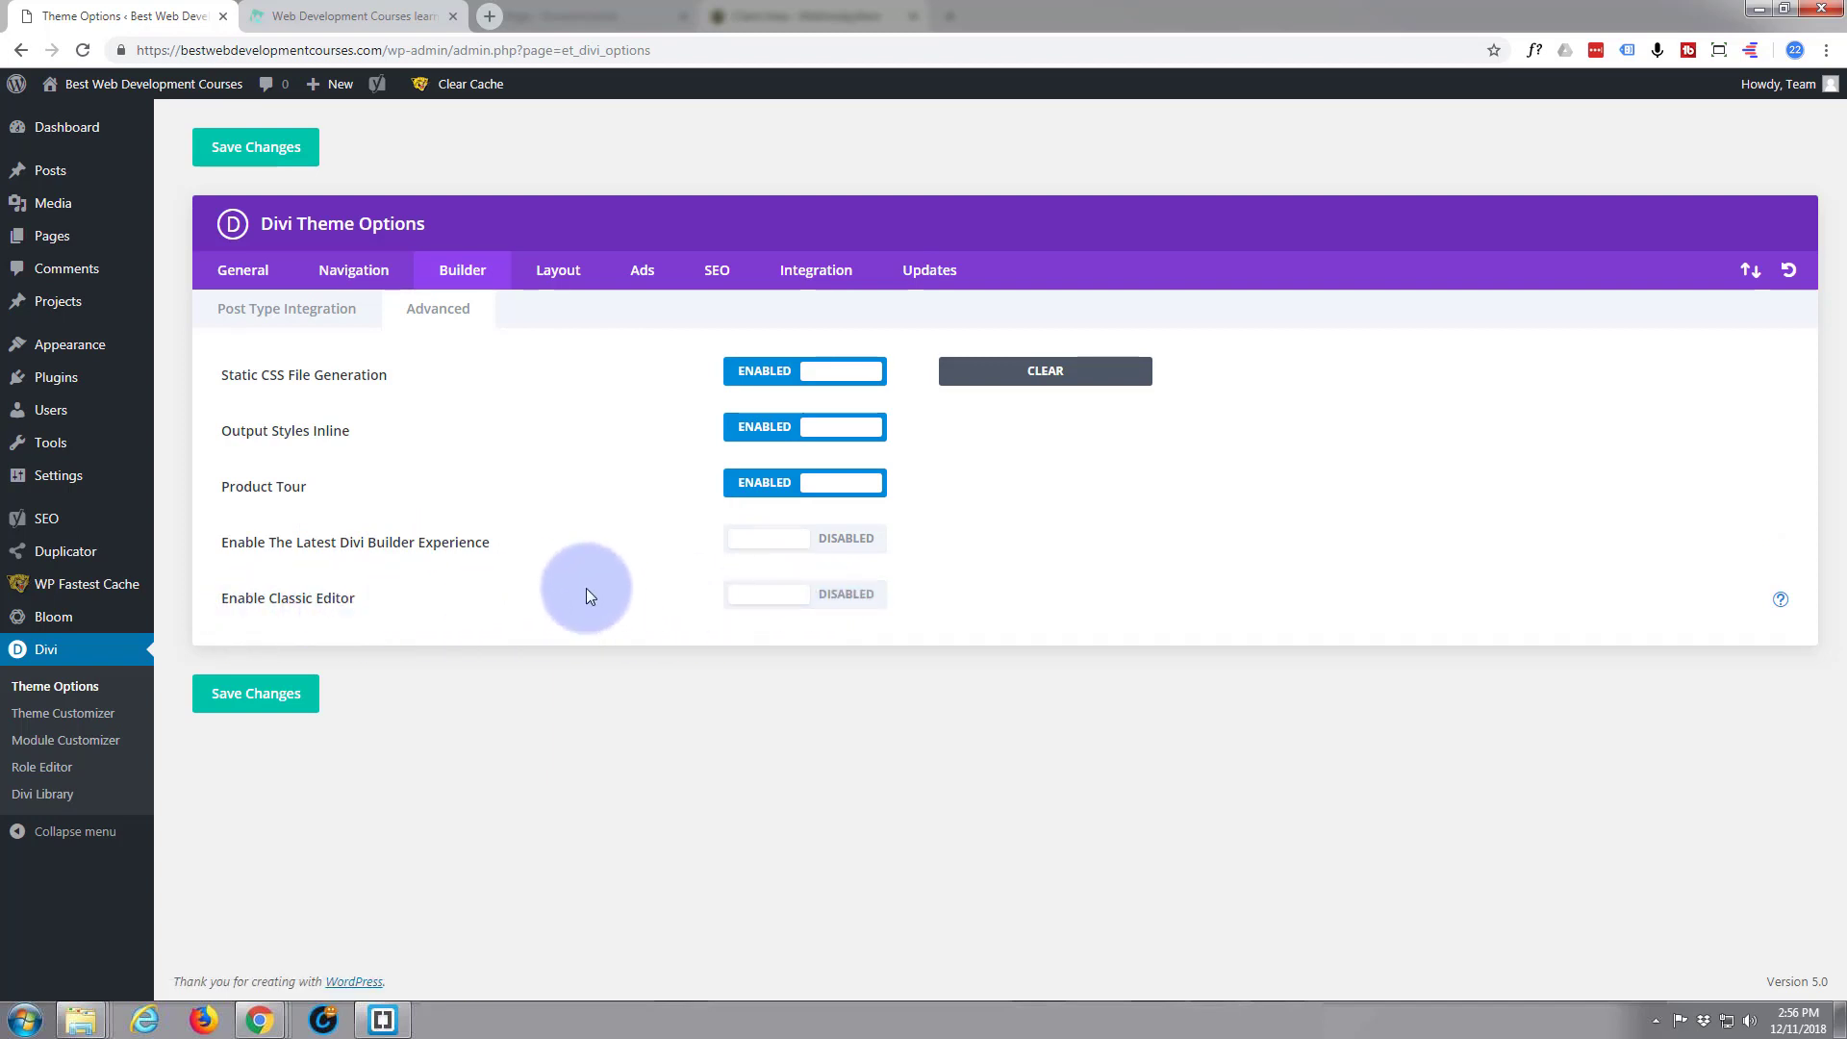
left_click(794, 599)
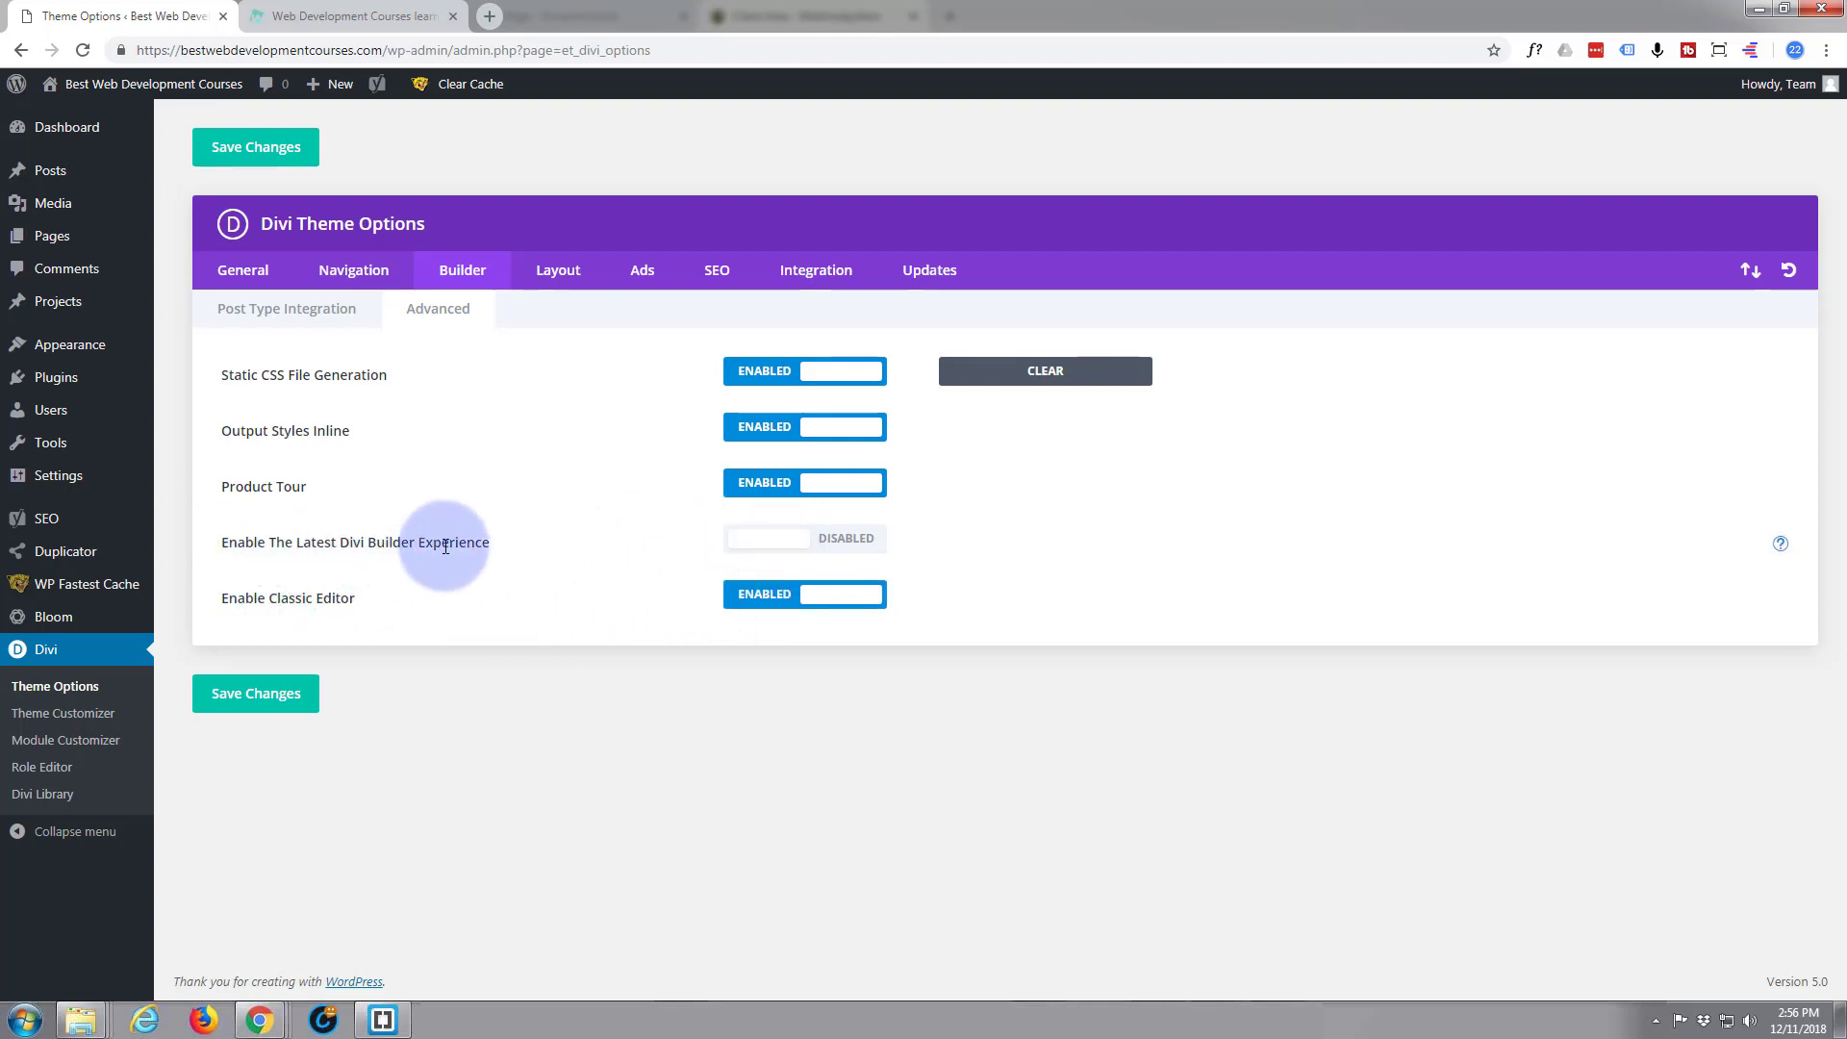
left_click(763, 538)
left_click(285, 694)
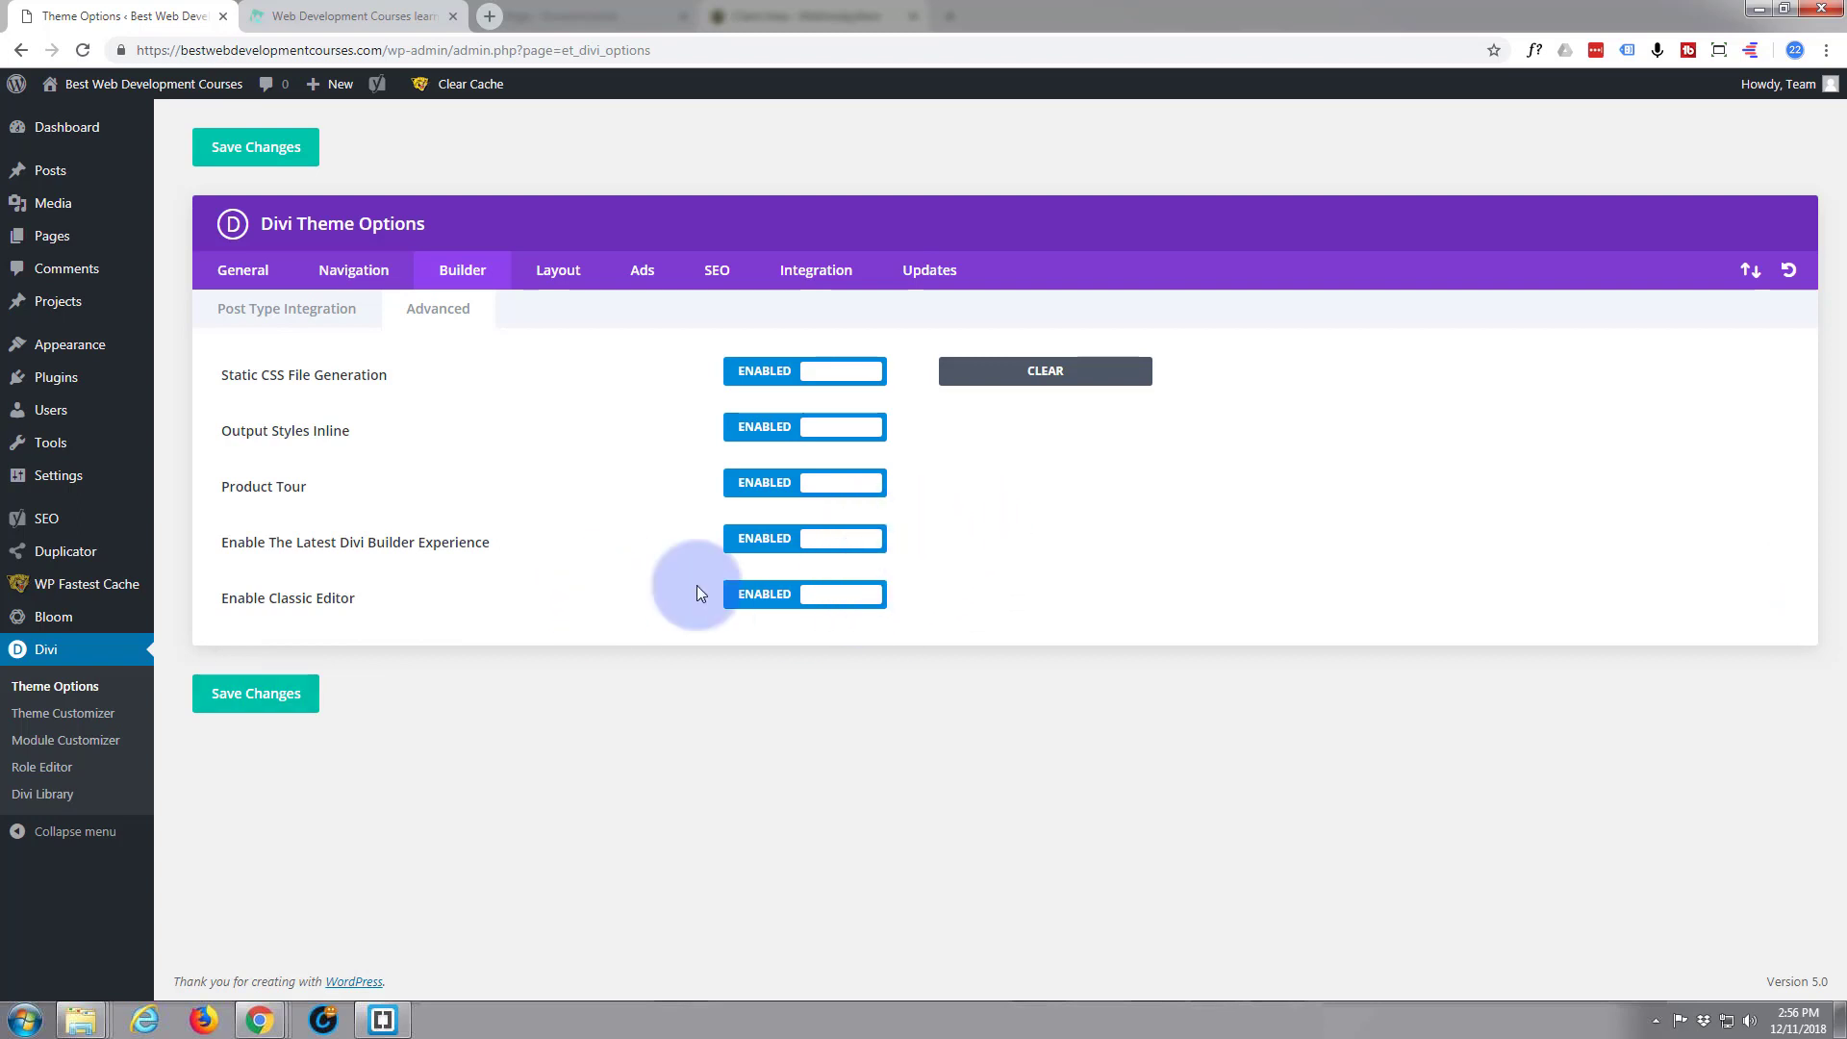
View the Free Courses page from the site's page list, enable the Visual Builder and look through the course listings
left_click(52, 236)
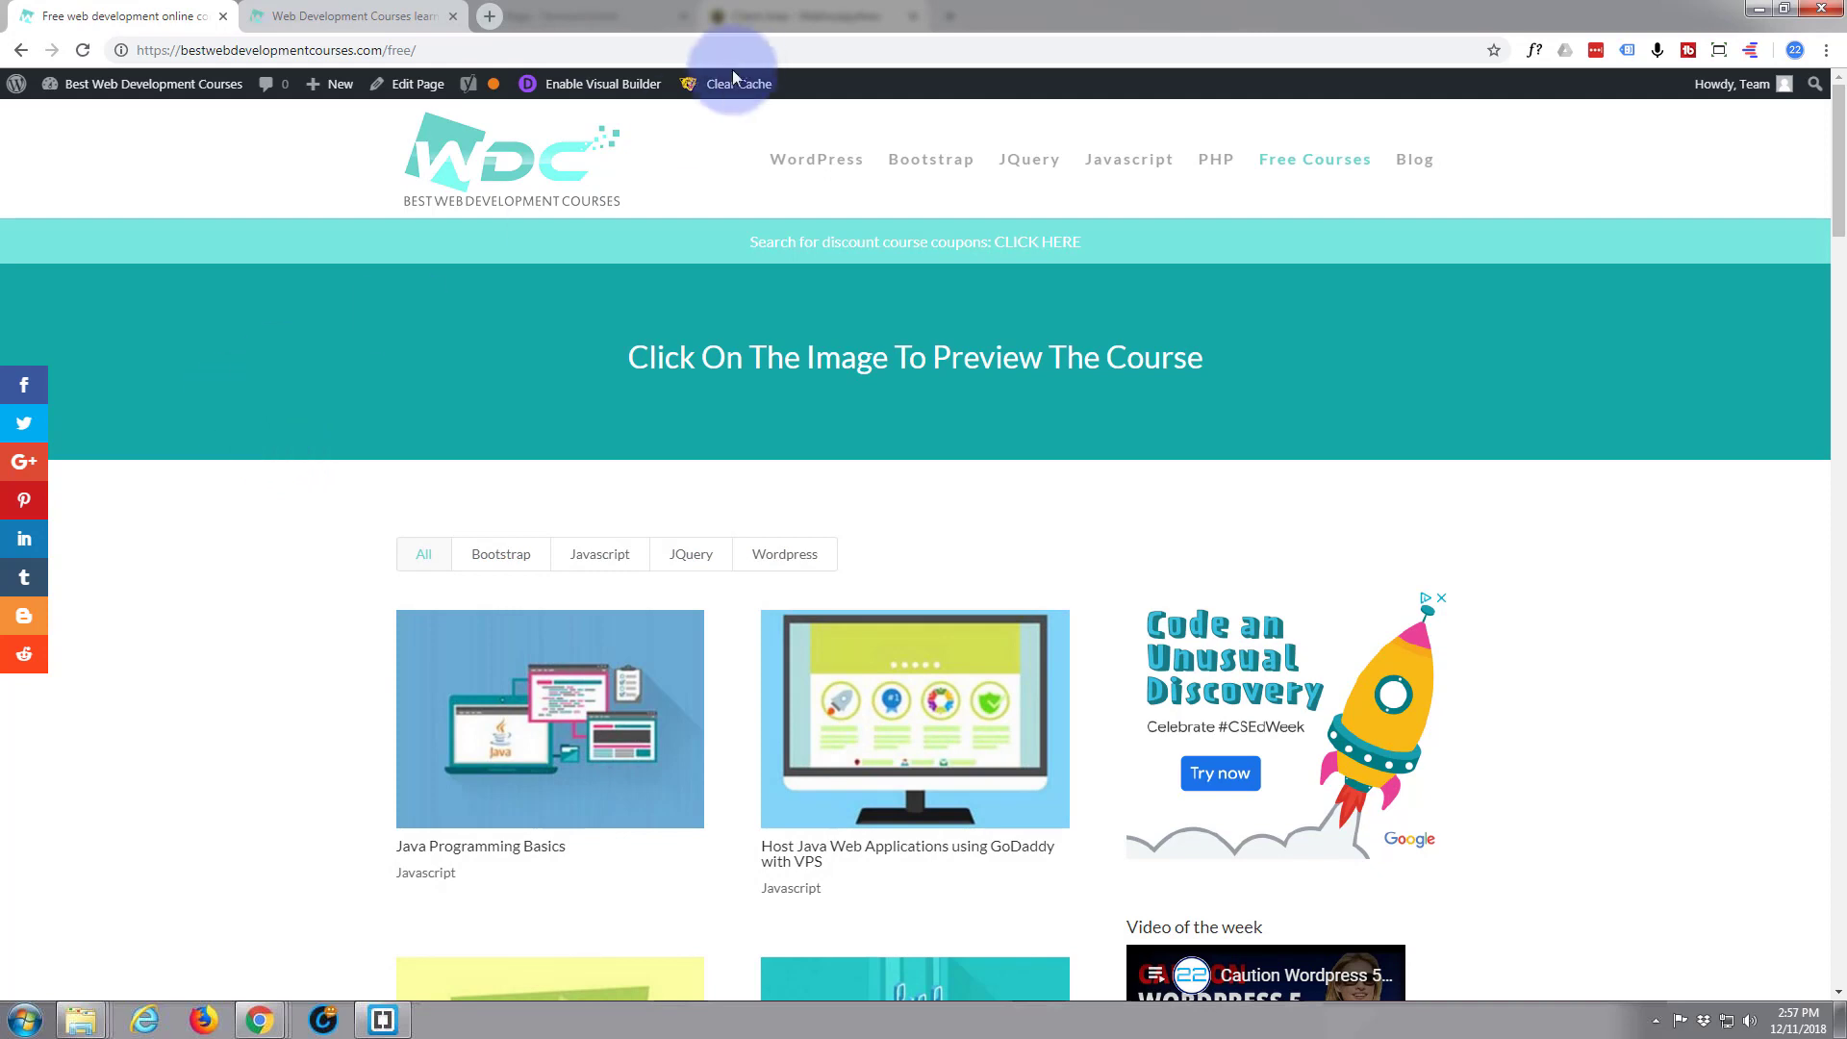
left_click(612, 86)
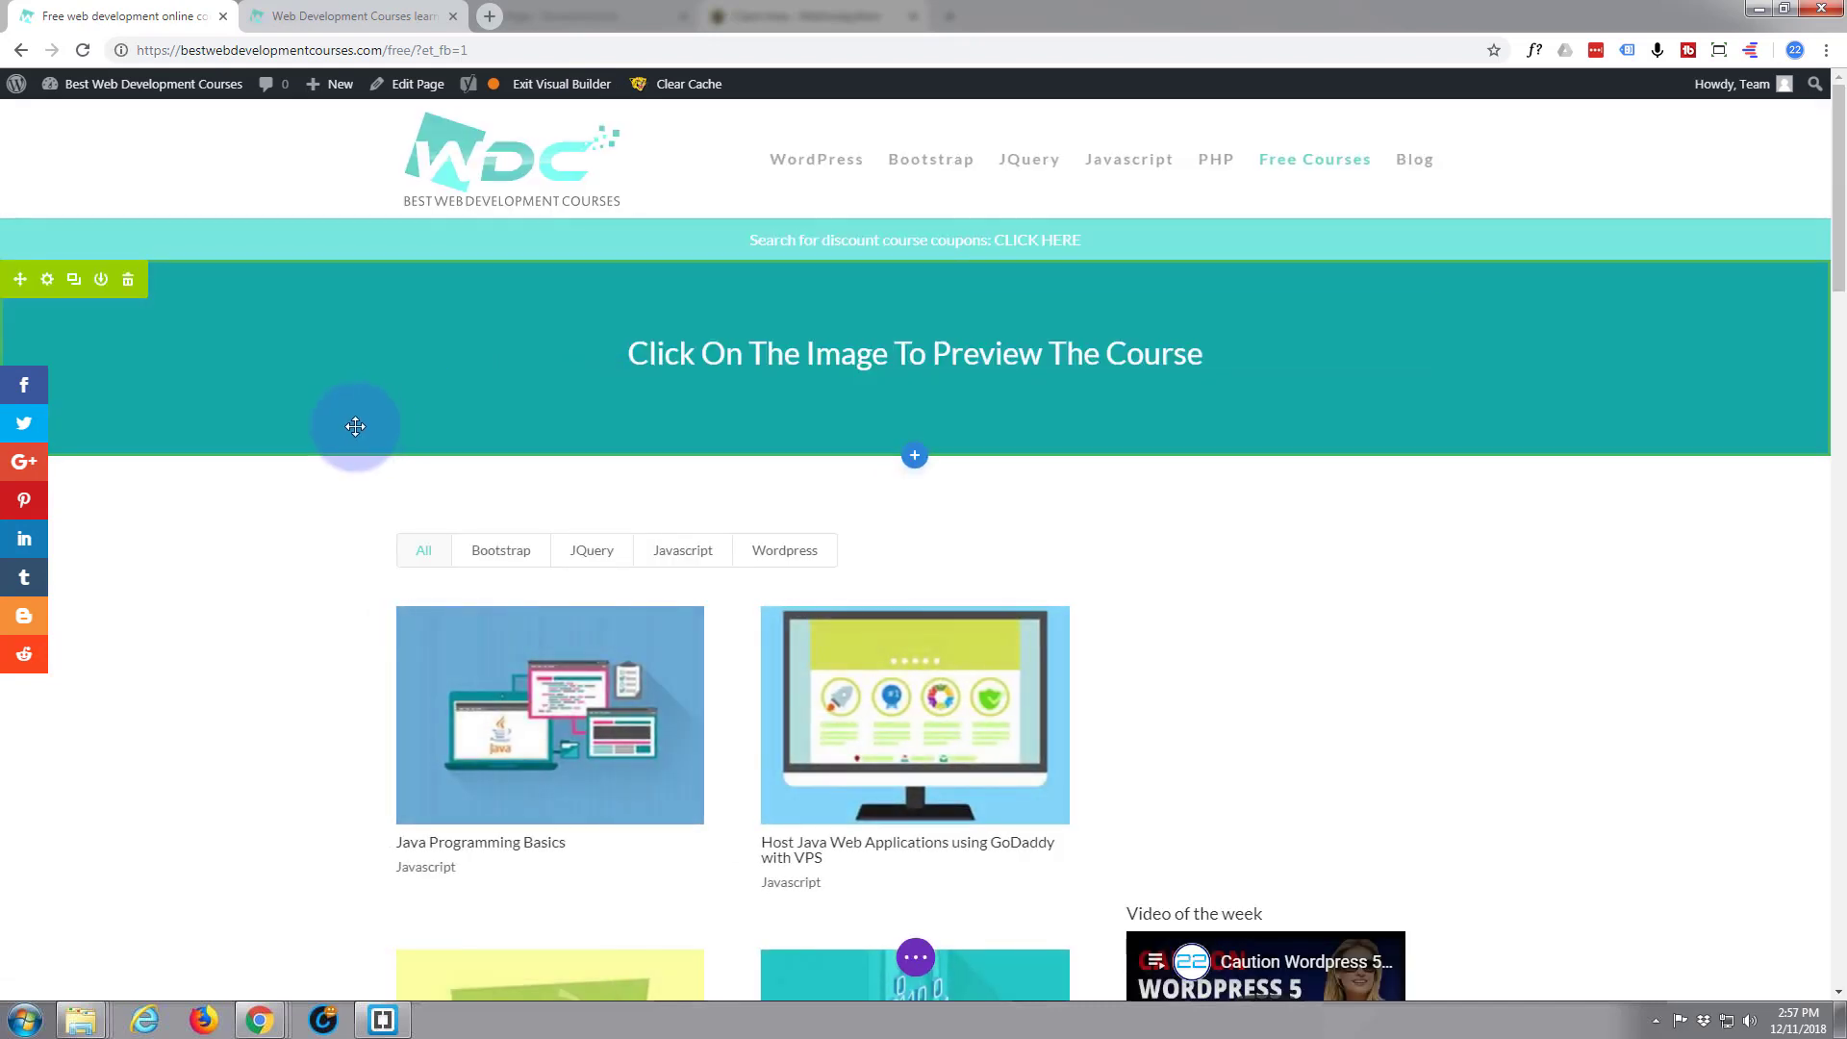
scroll(356, 421, "down", 3)
scroll(356, 420, "down", 7)
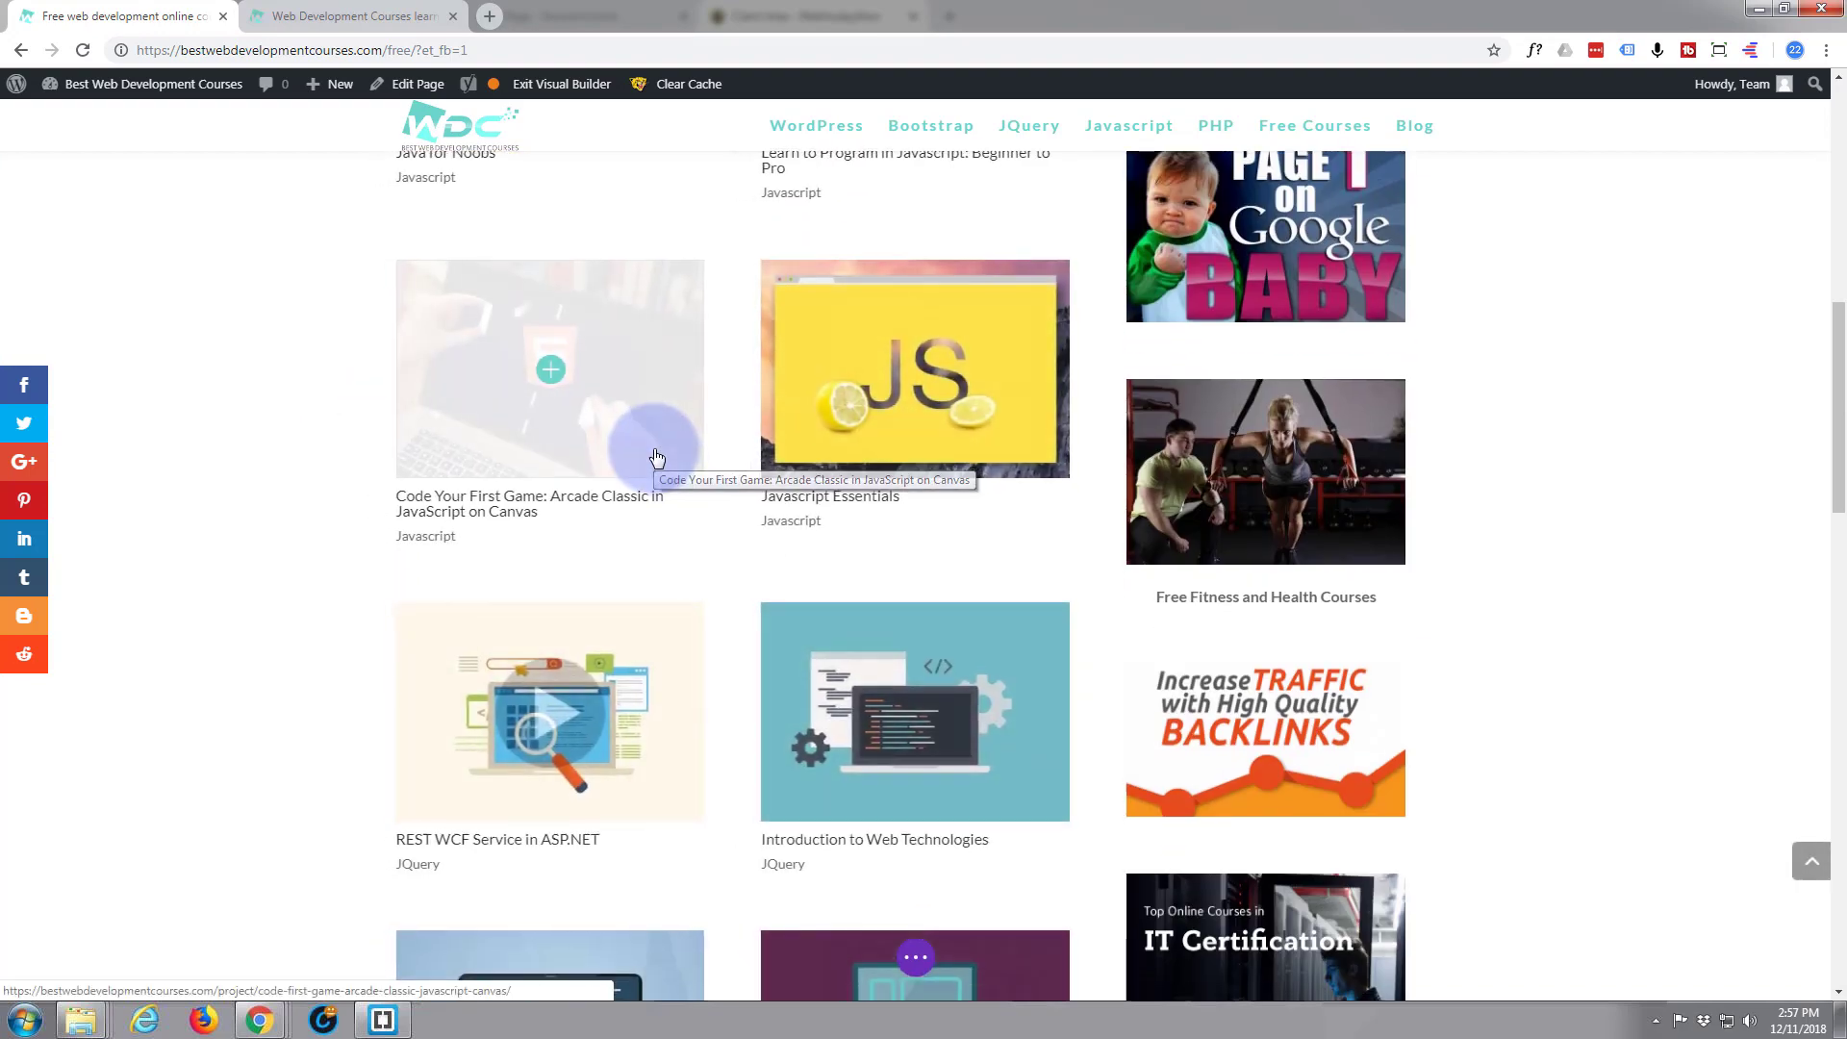
scroll(654, 454, "down", 6)
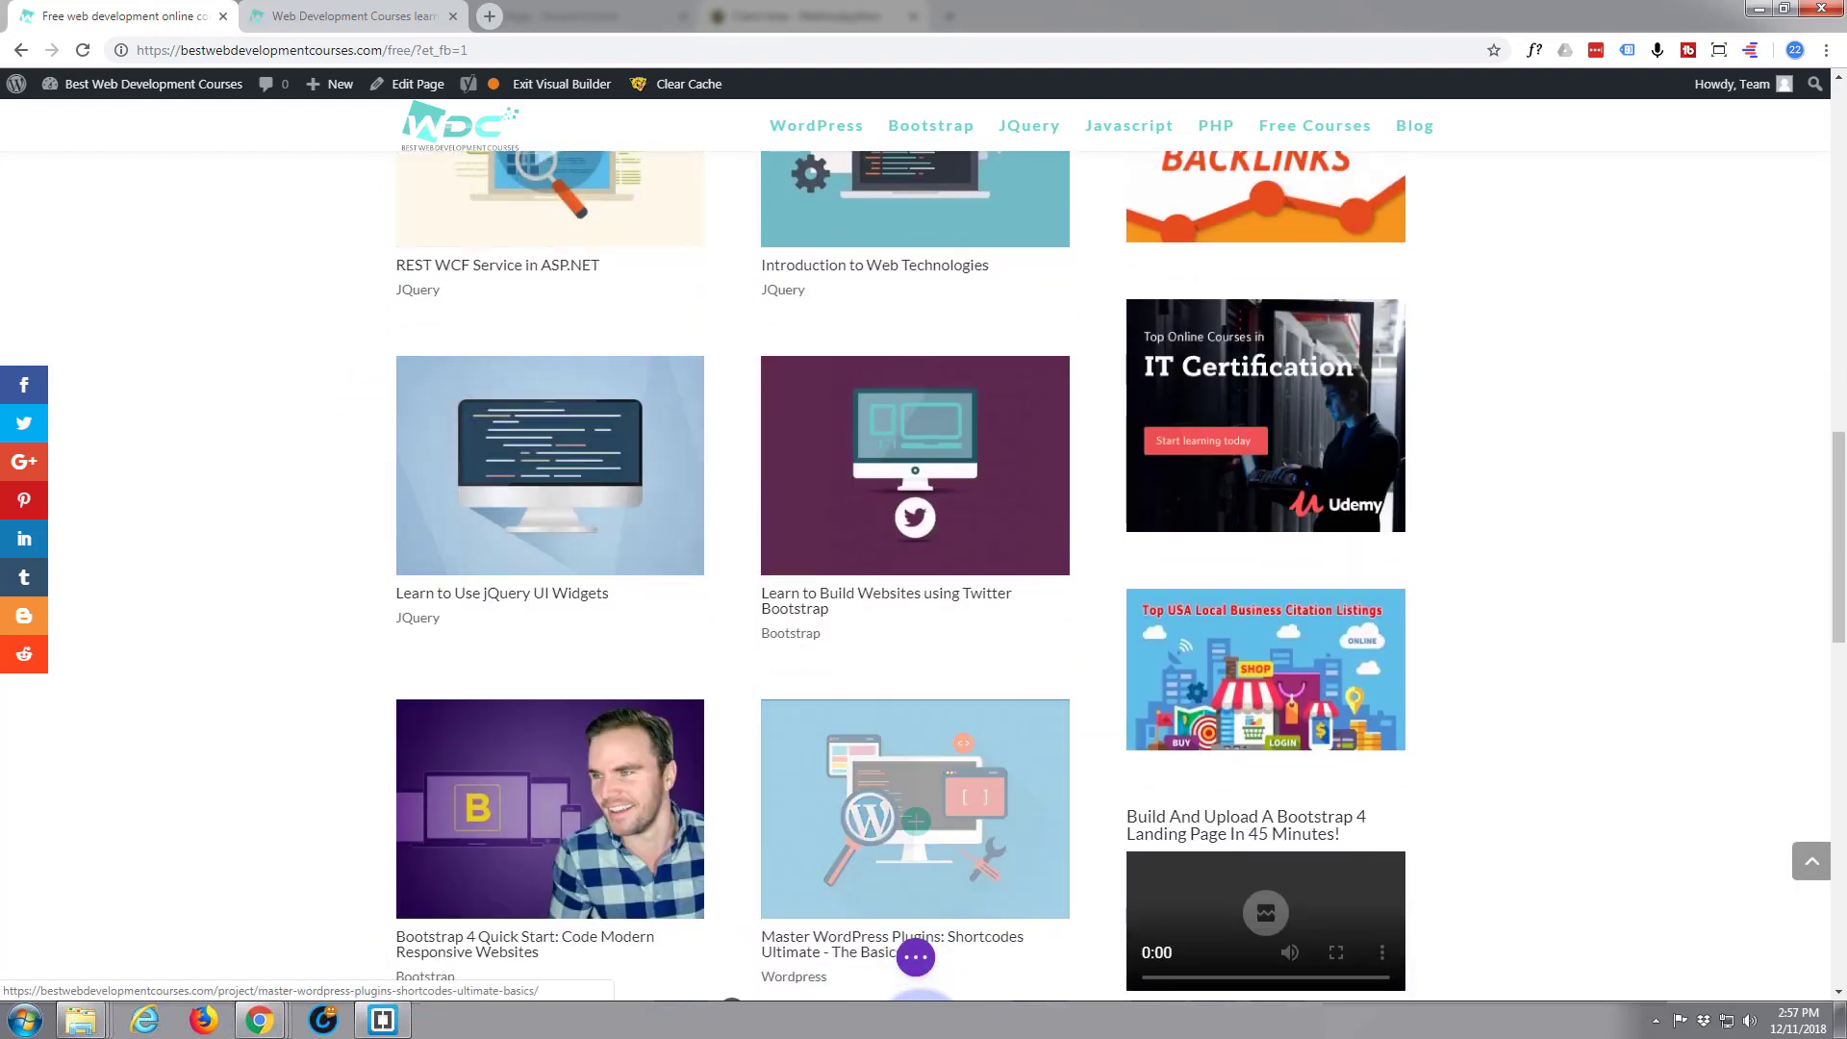
Show the Free Courses page in the Visual Builder's wireframe view and review its sections, rows and modules
left_click(915, 957)
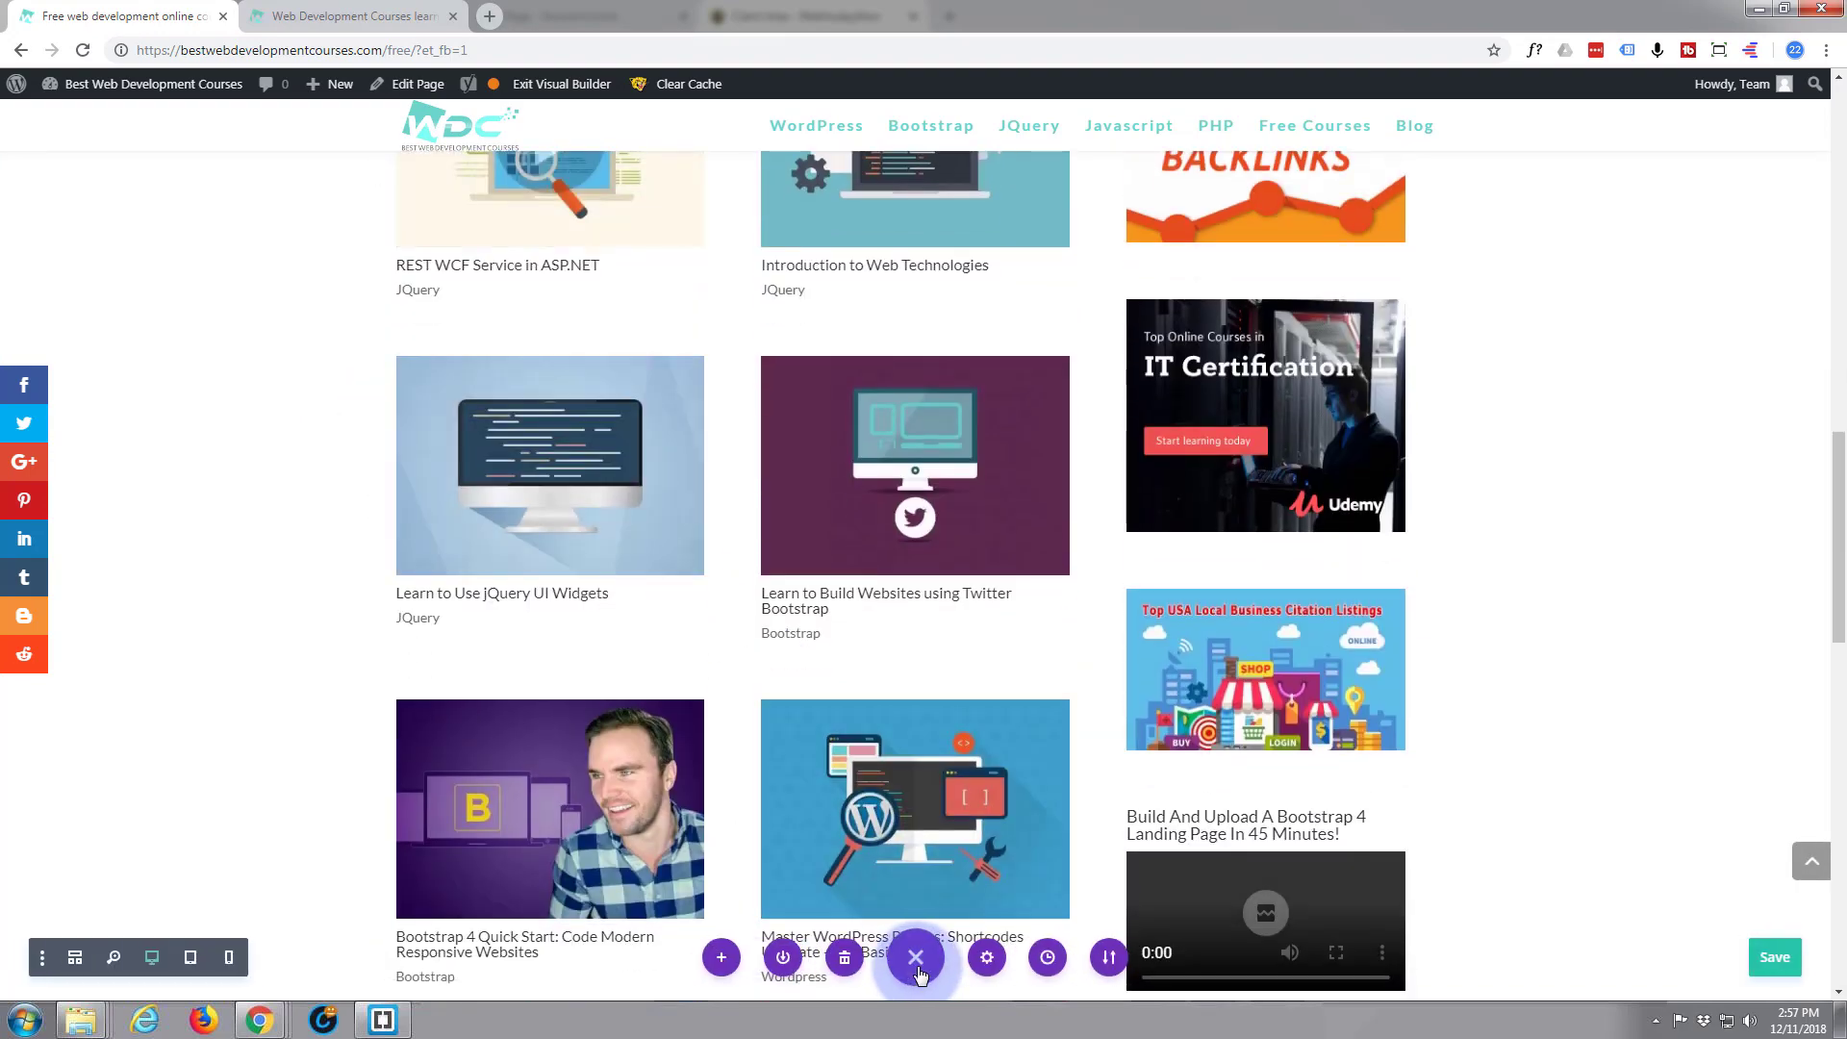
left_click(75, 958)
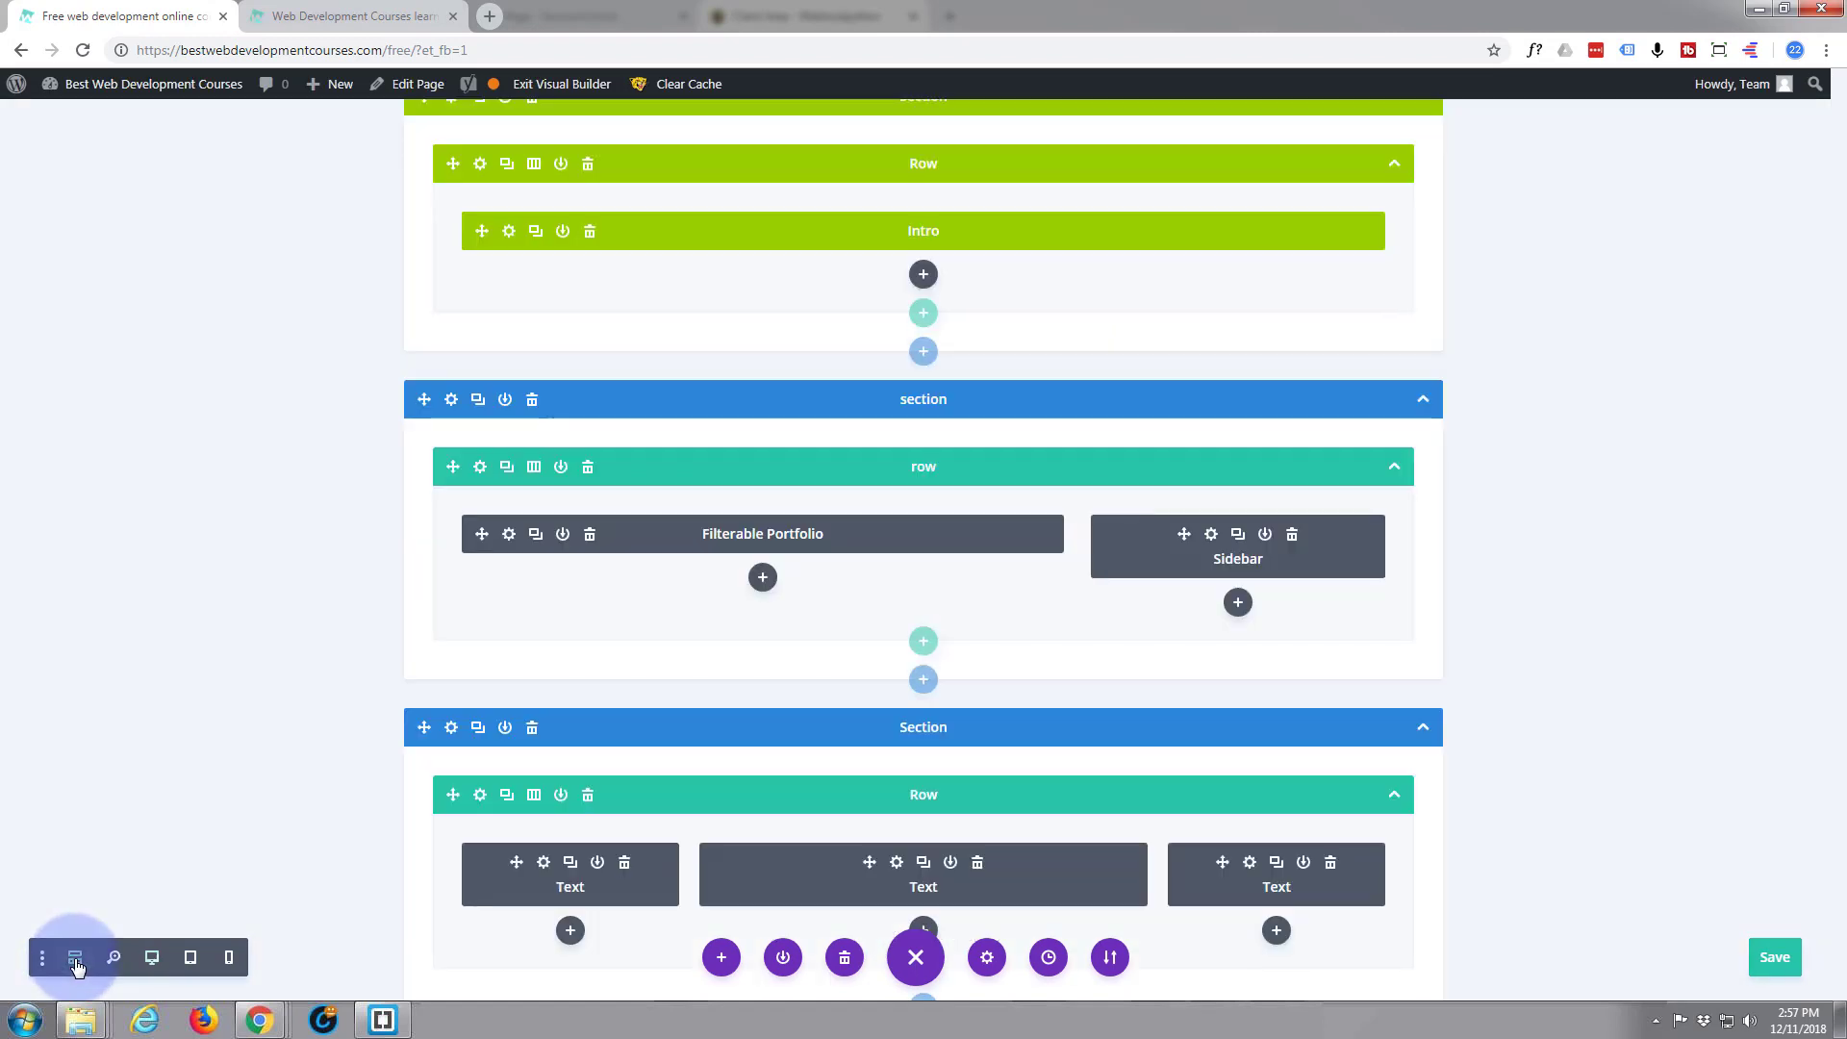
scroll(354, 602, "up", 4)
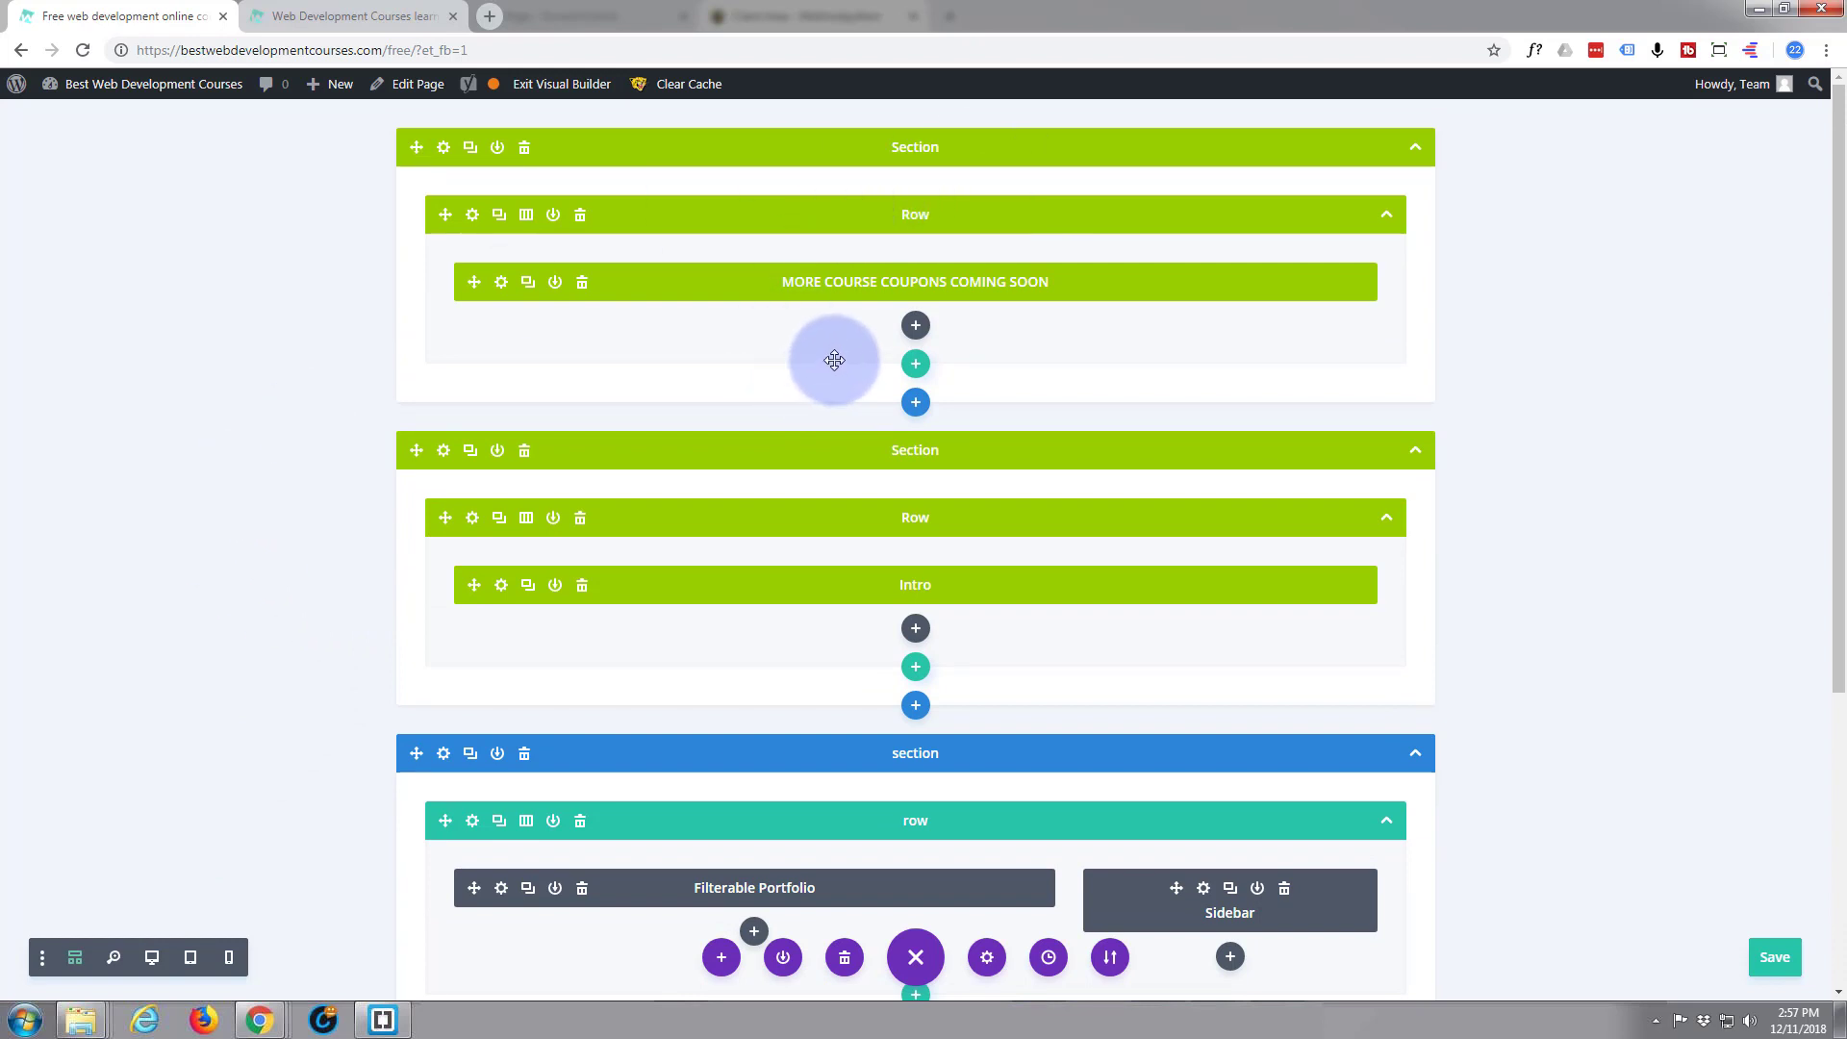
scroll(835, 358, "down", 1)
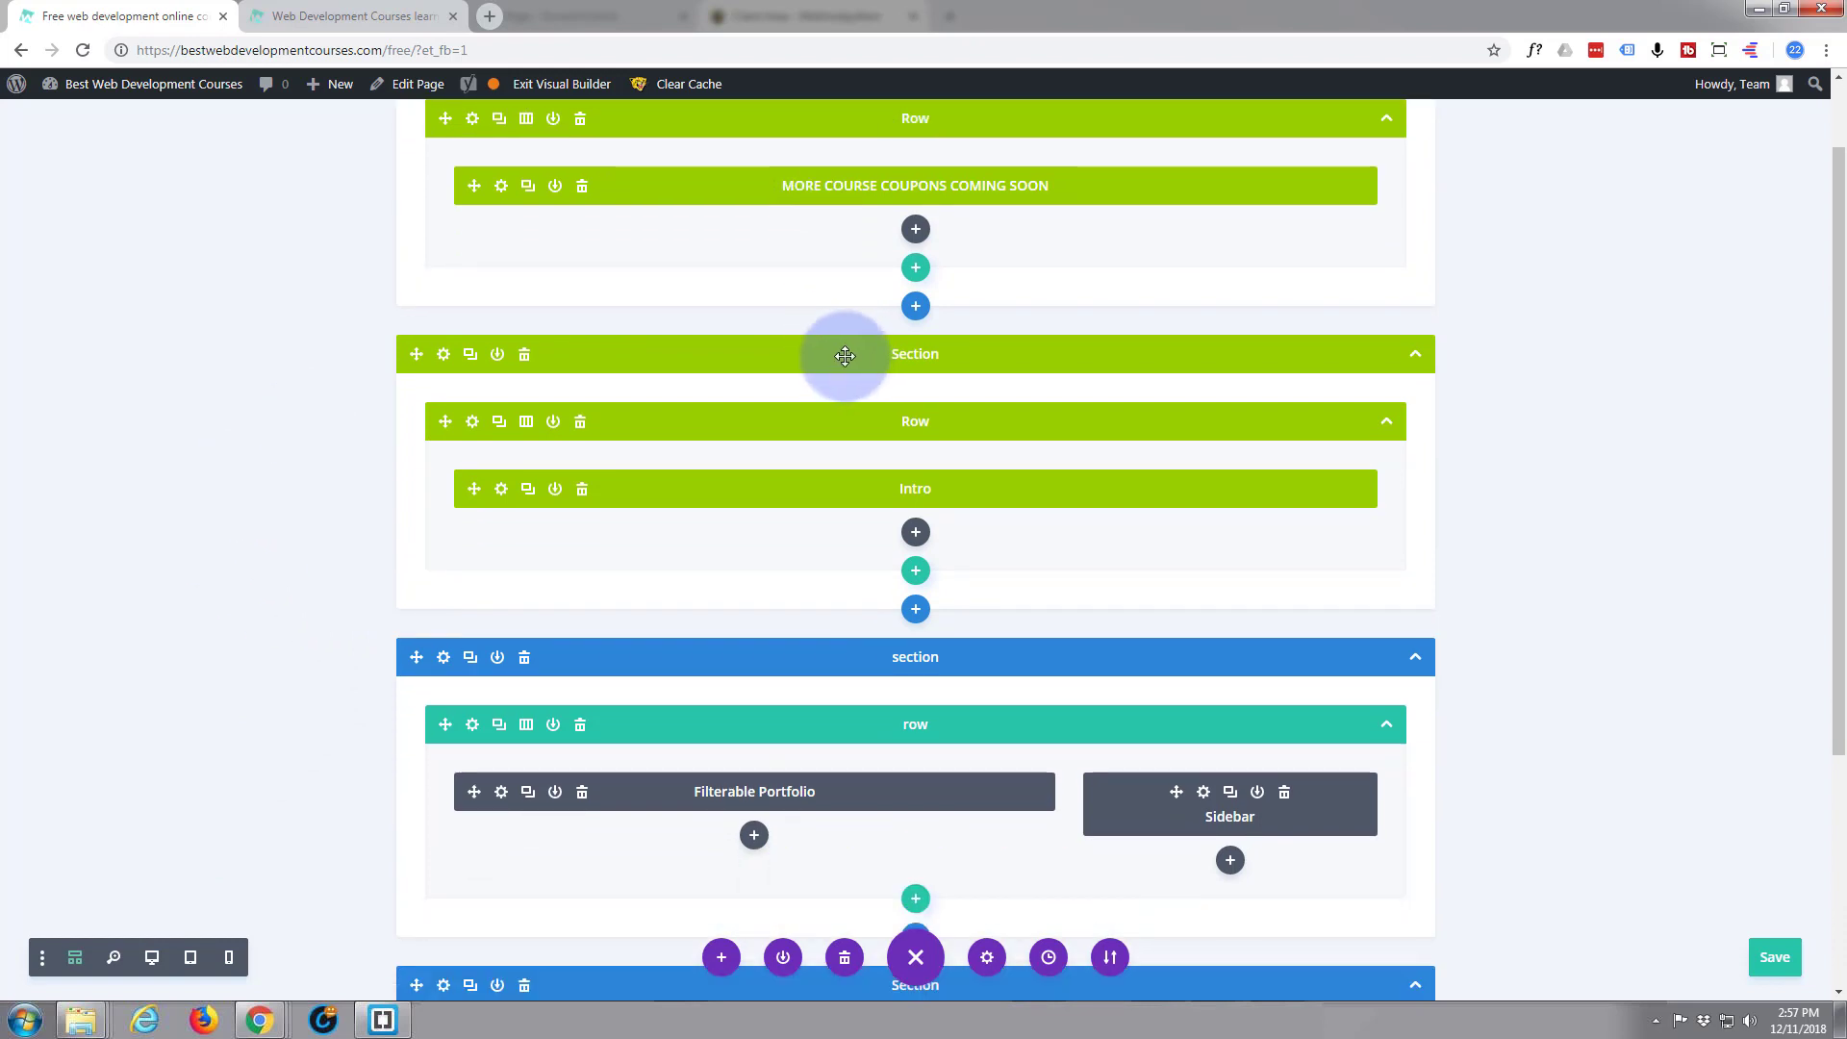
Exit the Visual Builder and open the Free Courses page for editing from the dashboard's page list
left_click(539, 83)
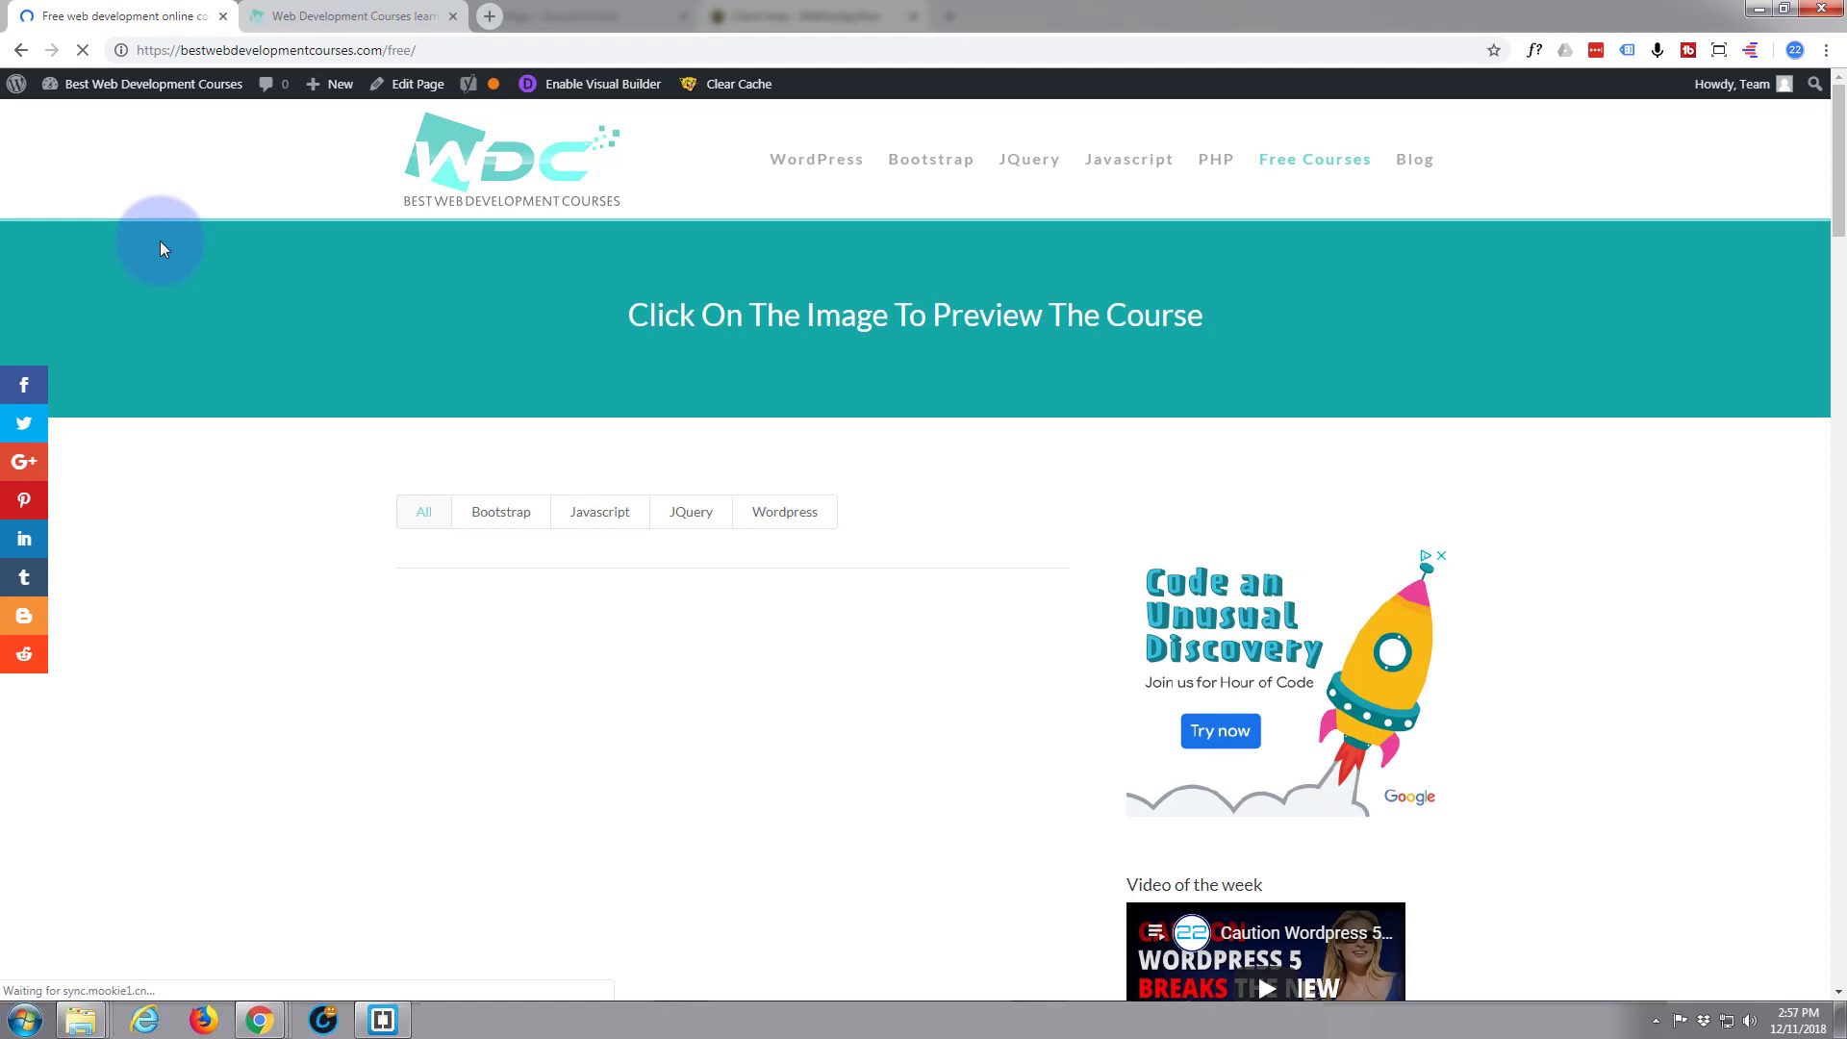
mouse_move(51, 92)
left_click(22, 50)
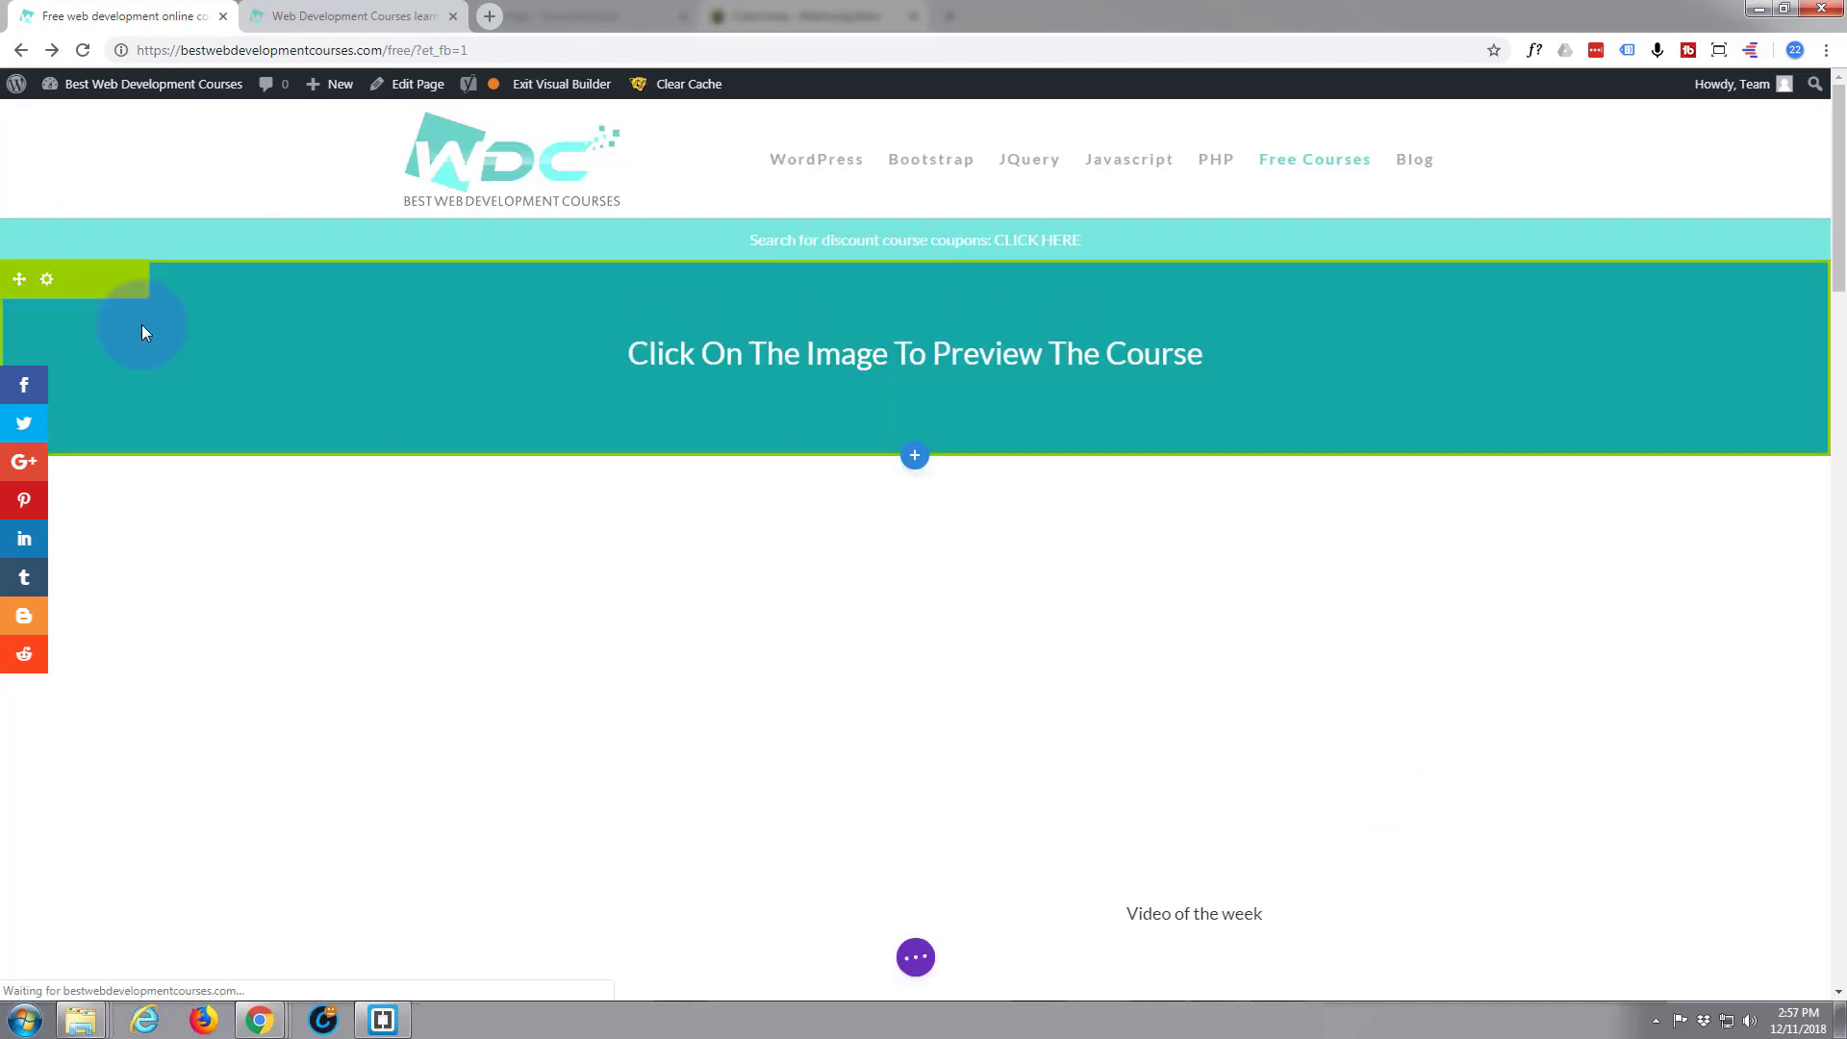
left_click(573, 84)
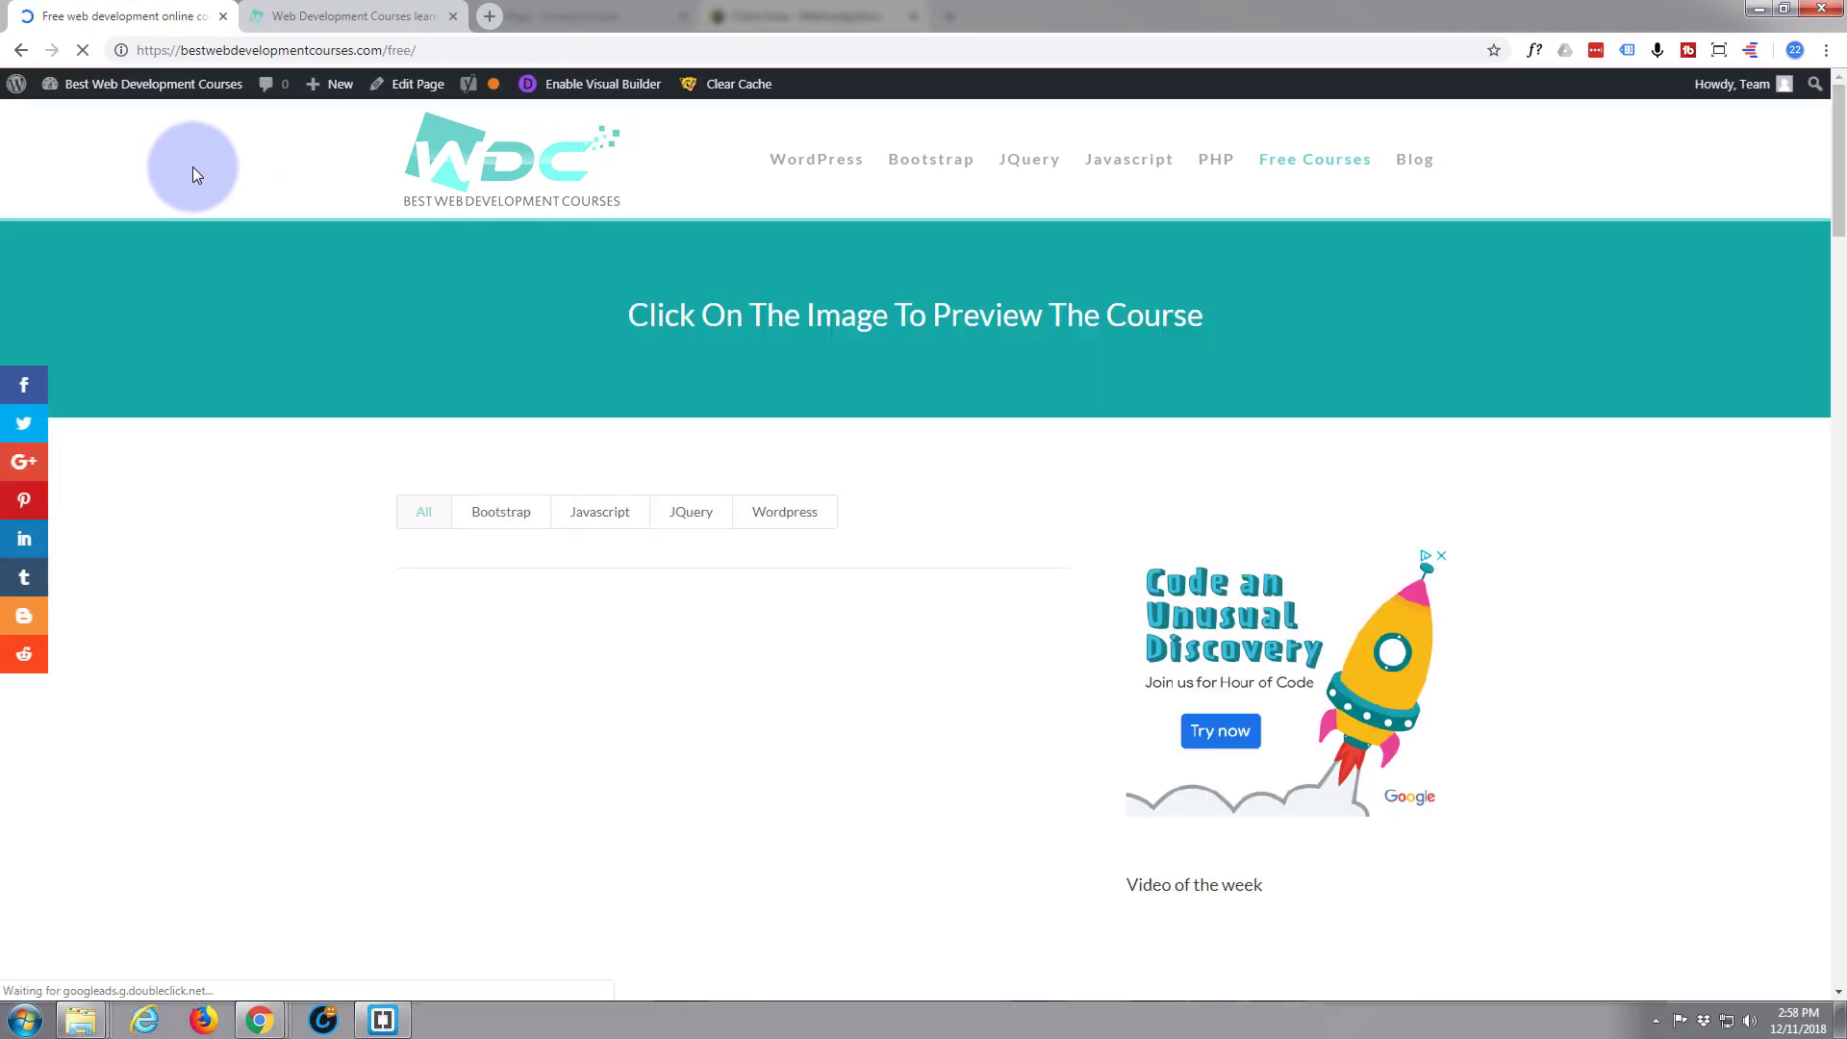
mouse_move(50, 92)
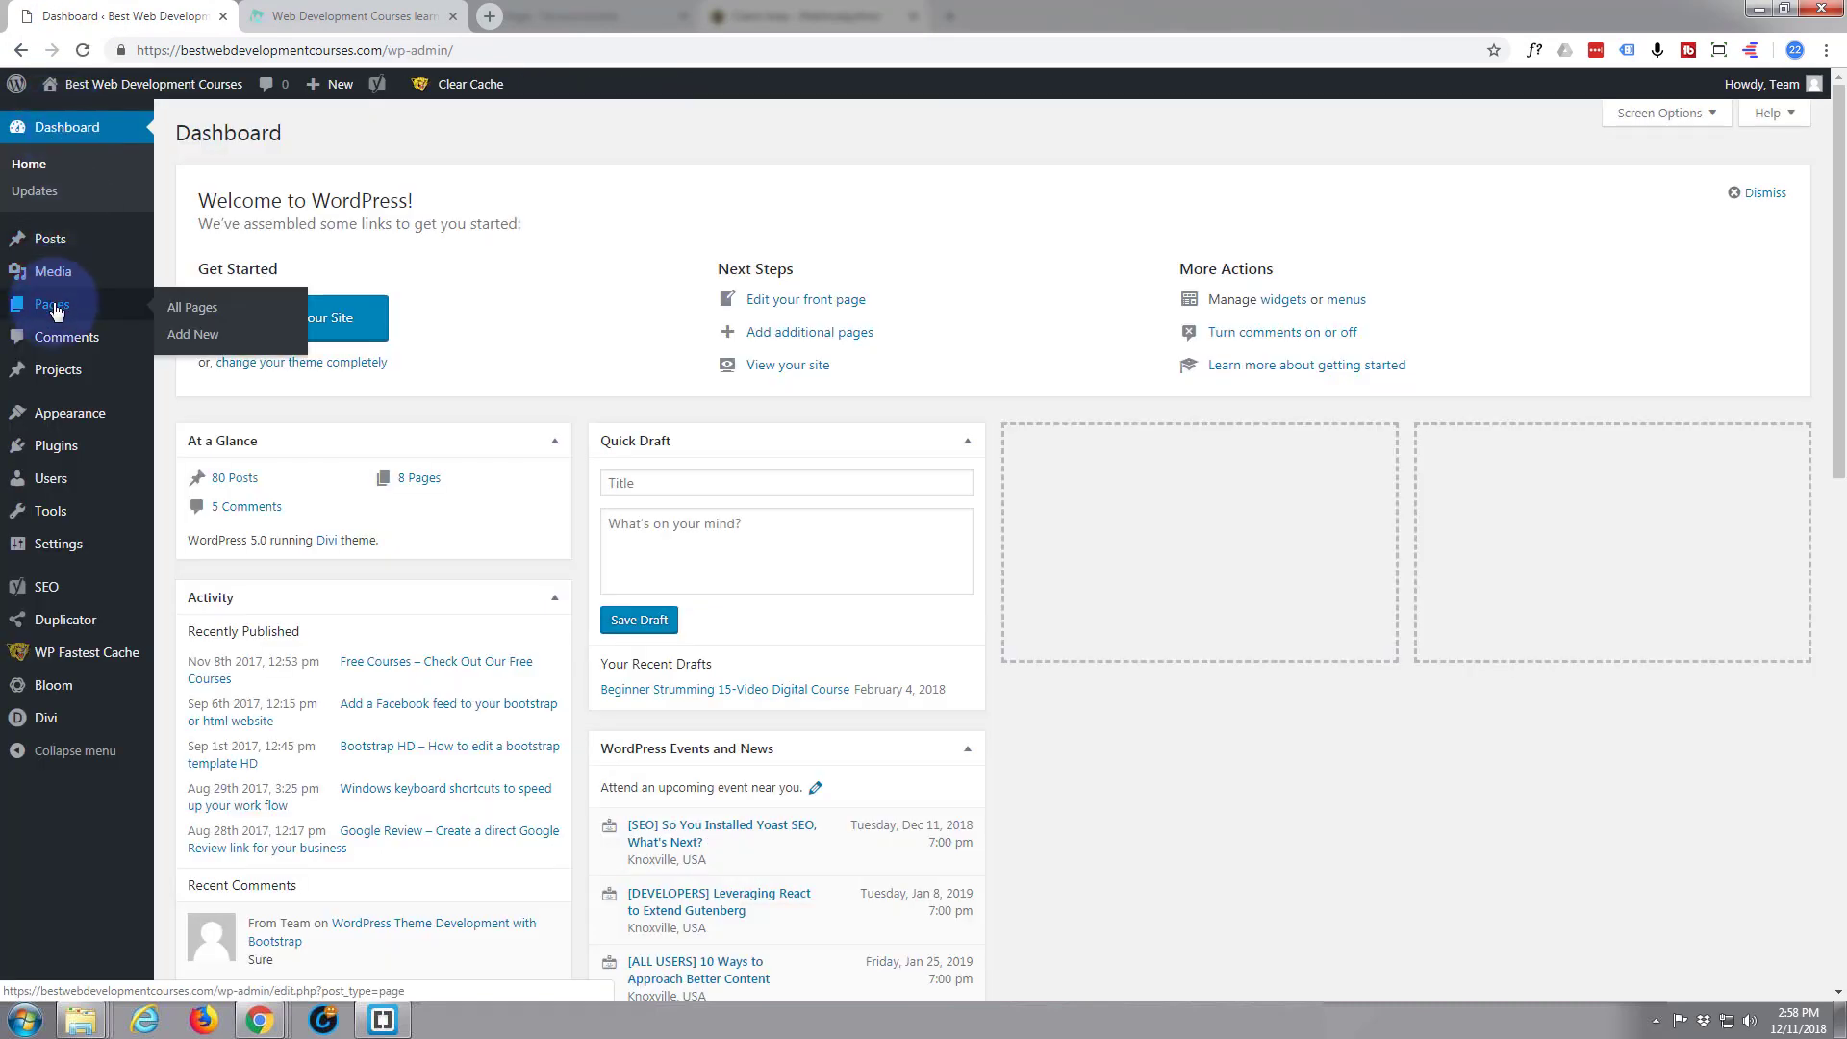
left_click(54, 304)
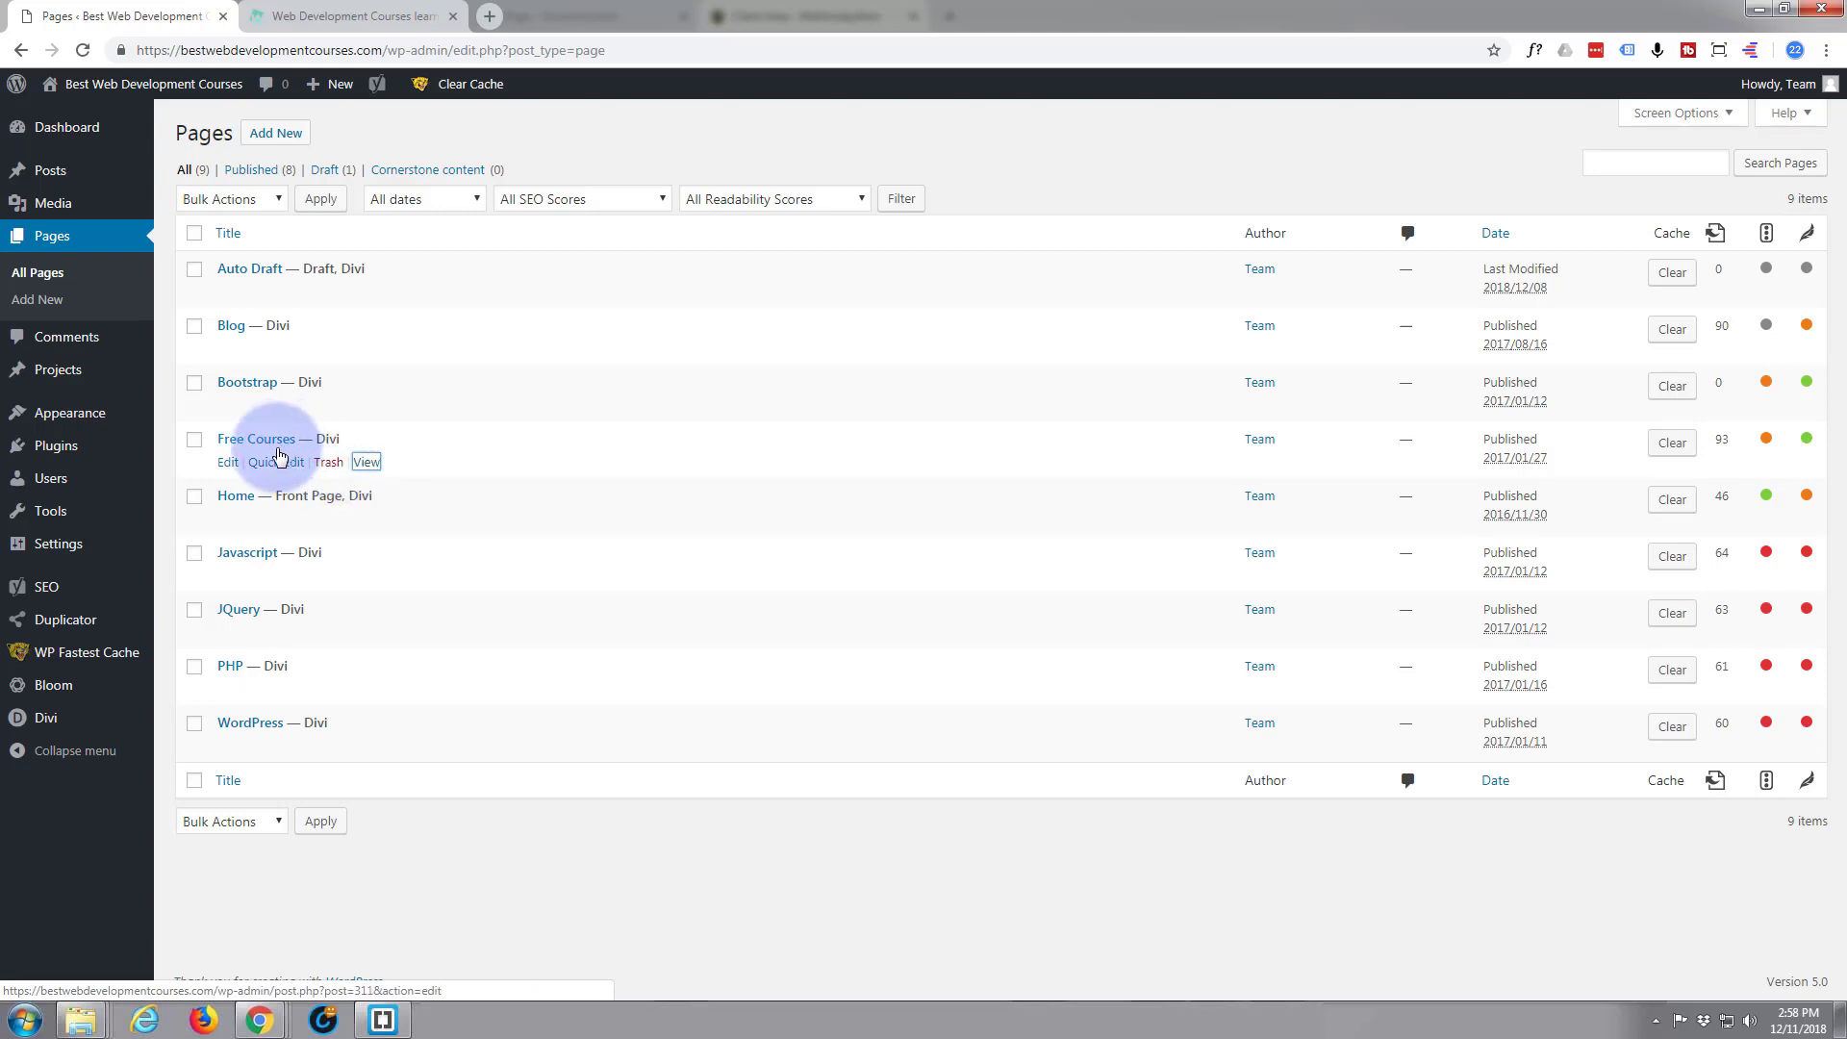
left_click(228, 465)
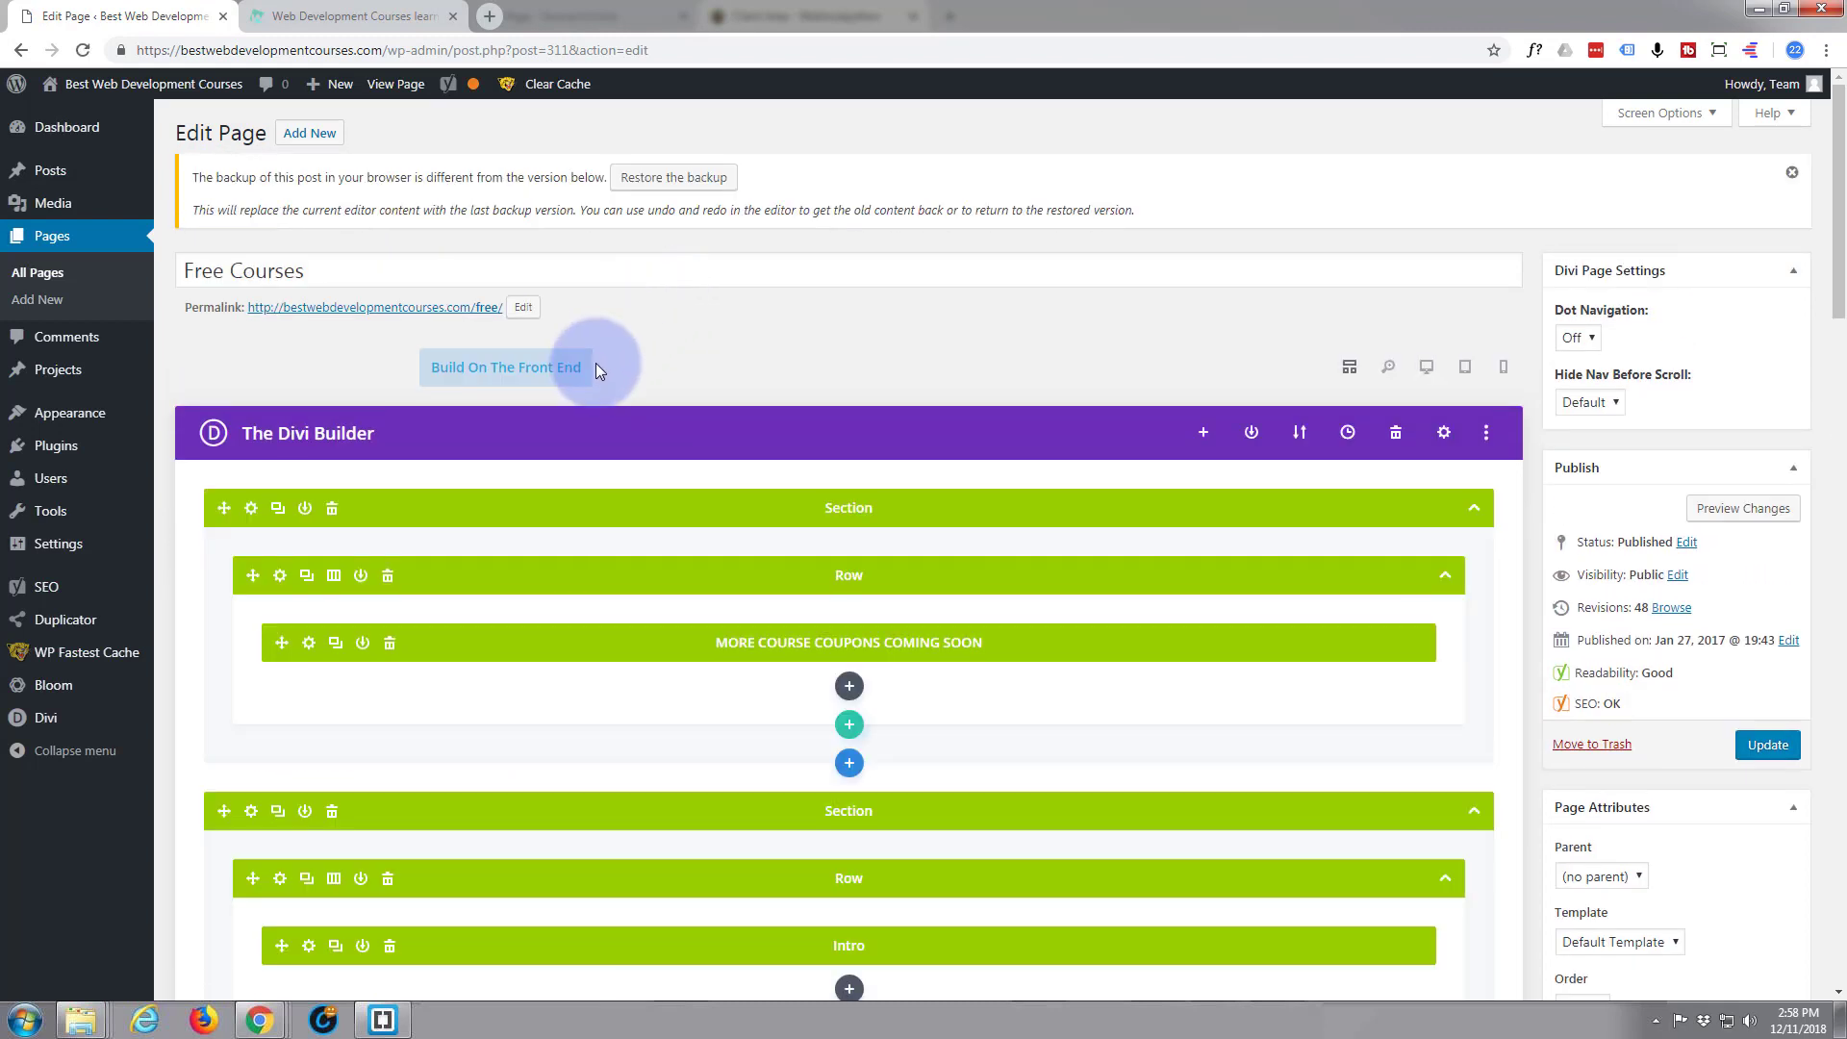
Review the Free Courses layout in the back-end Divi Builder and dismiss the backup restore notice
scroll(785, 331, "down", 6)
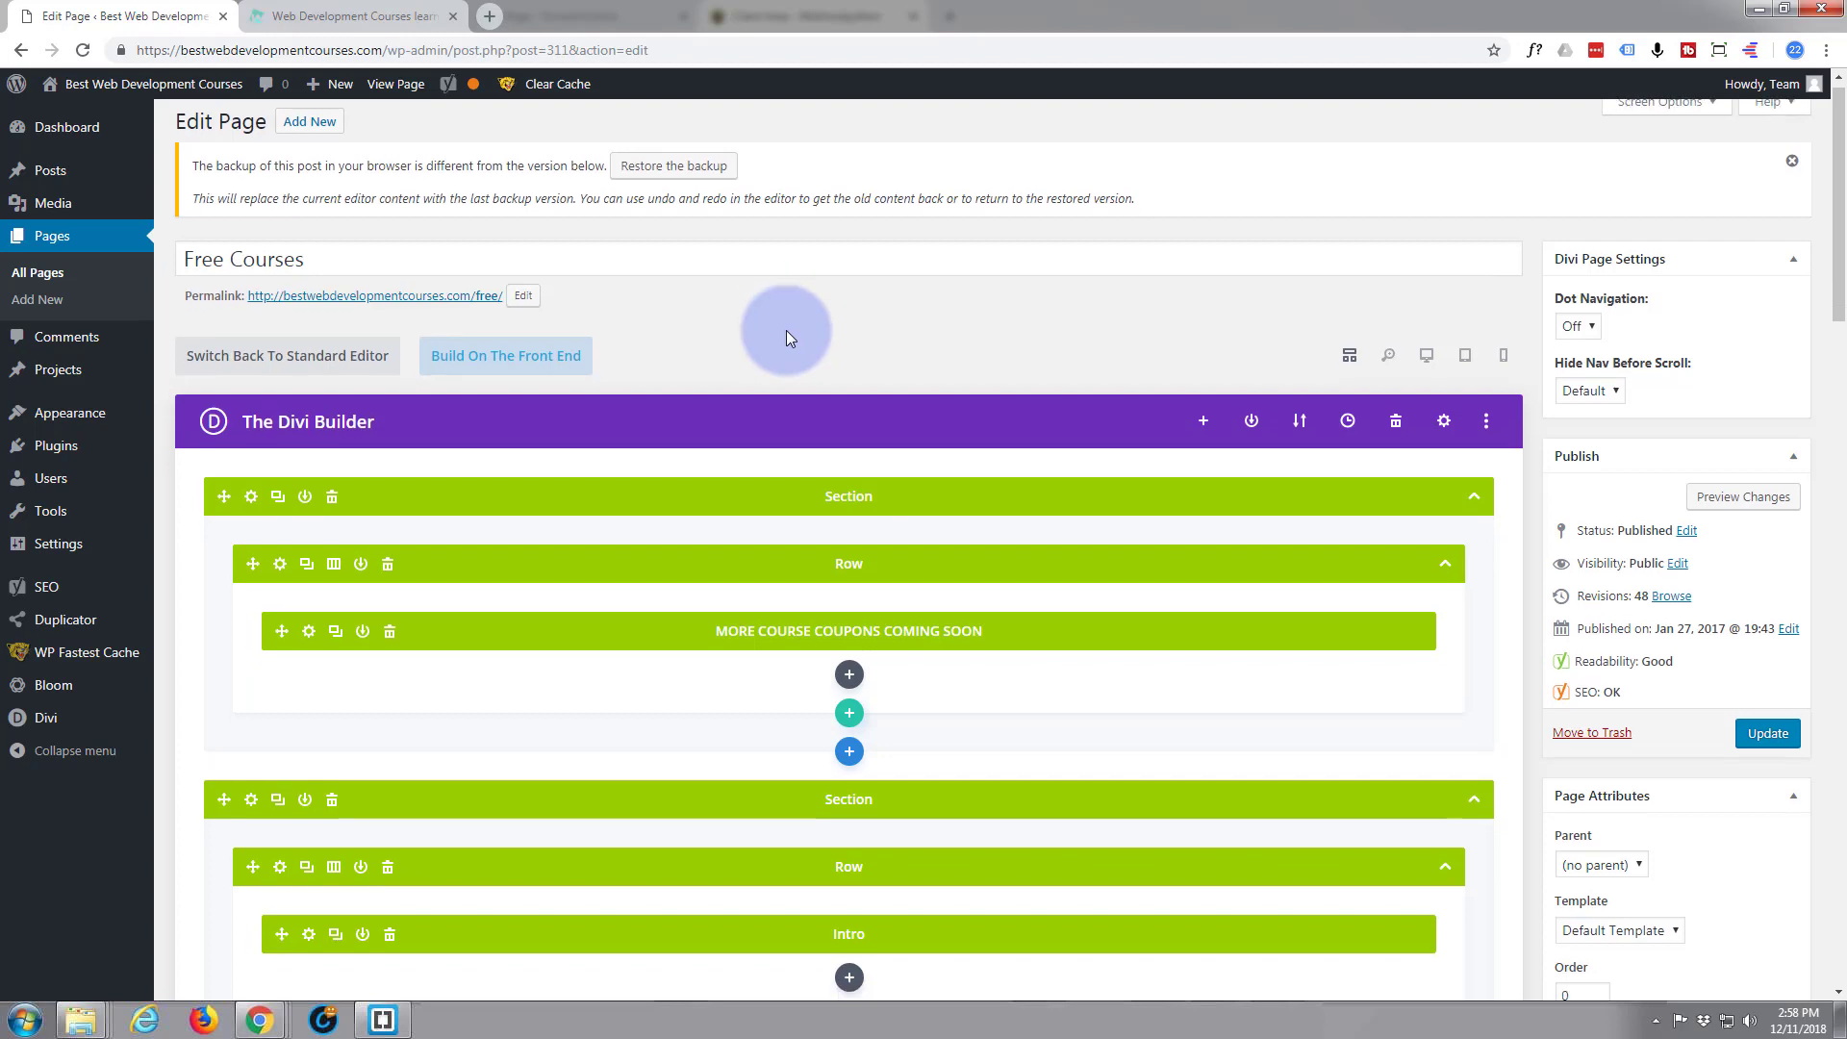
scroll(728, 337, "down", 7)
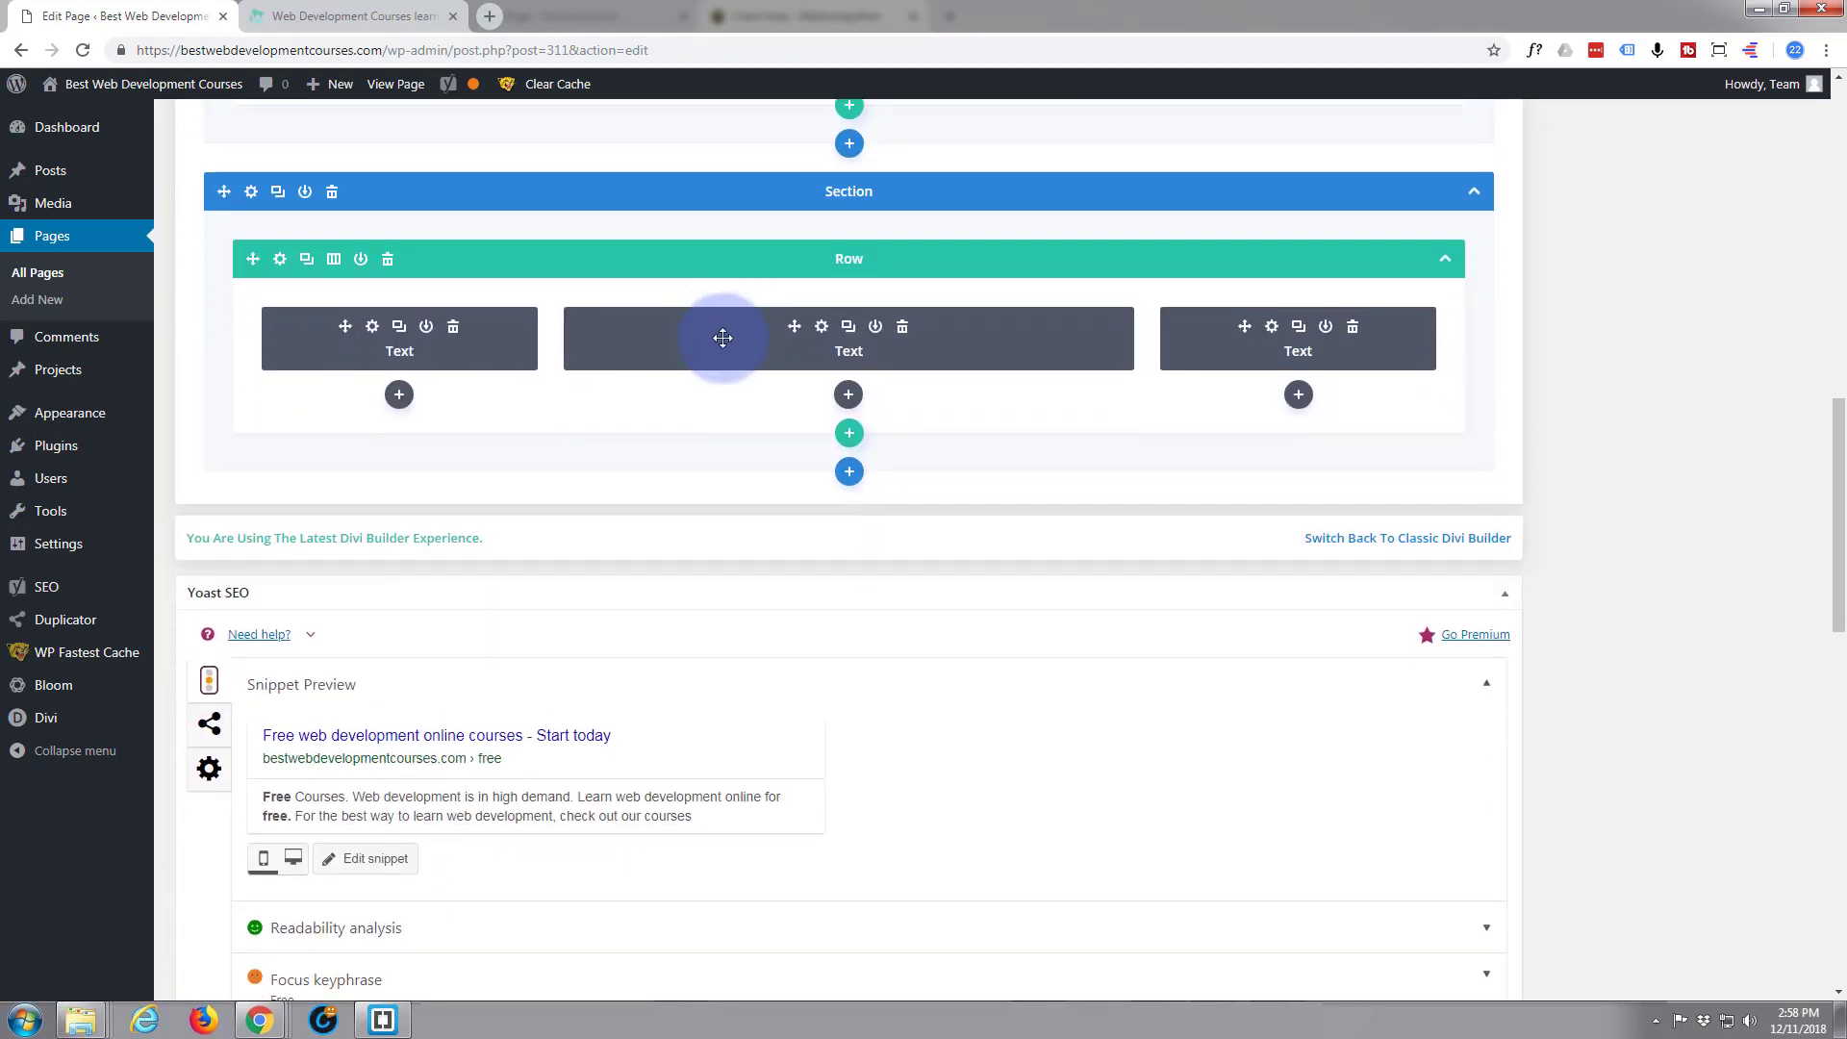
scroll(722, 338, "up", 8)
scroll(718, 340, "up", 5)
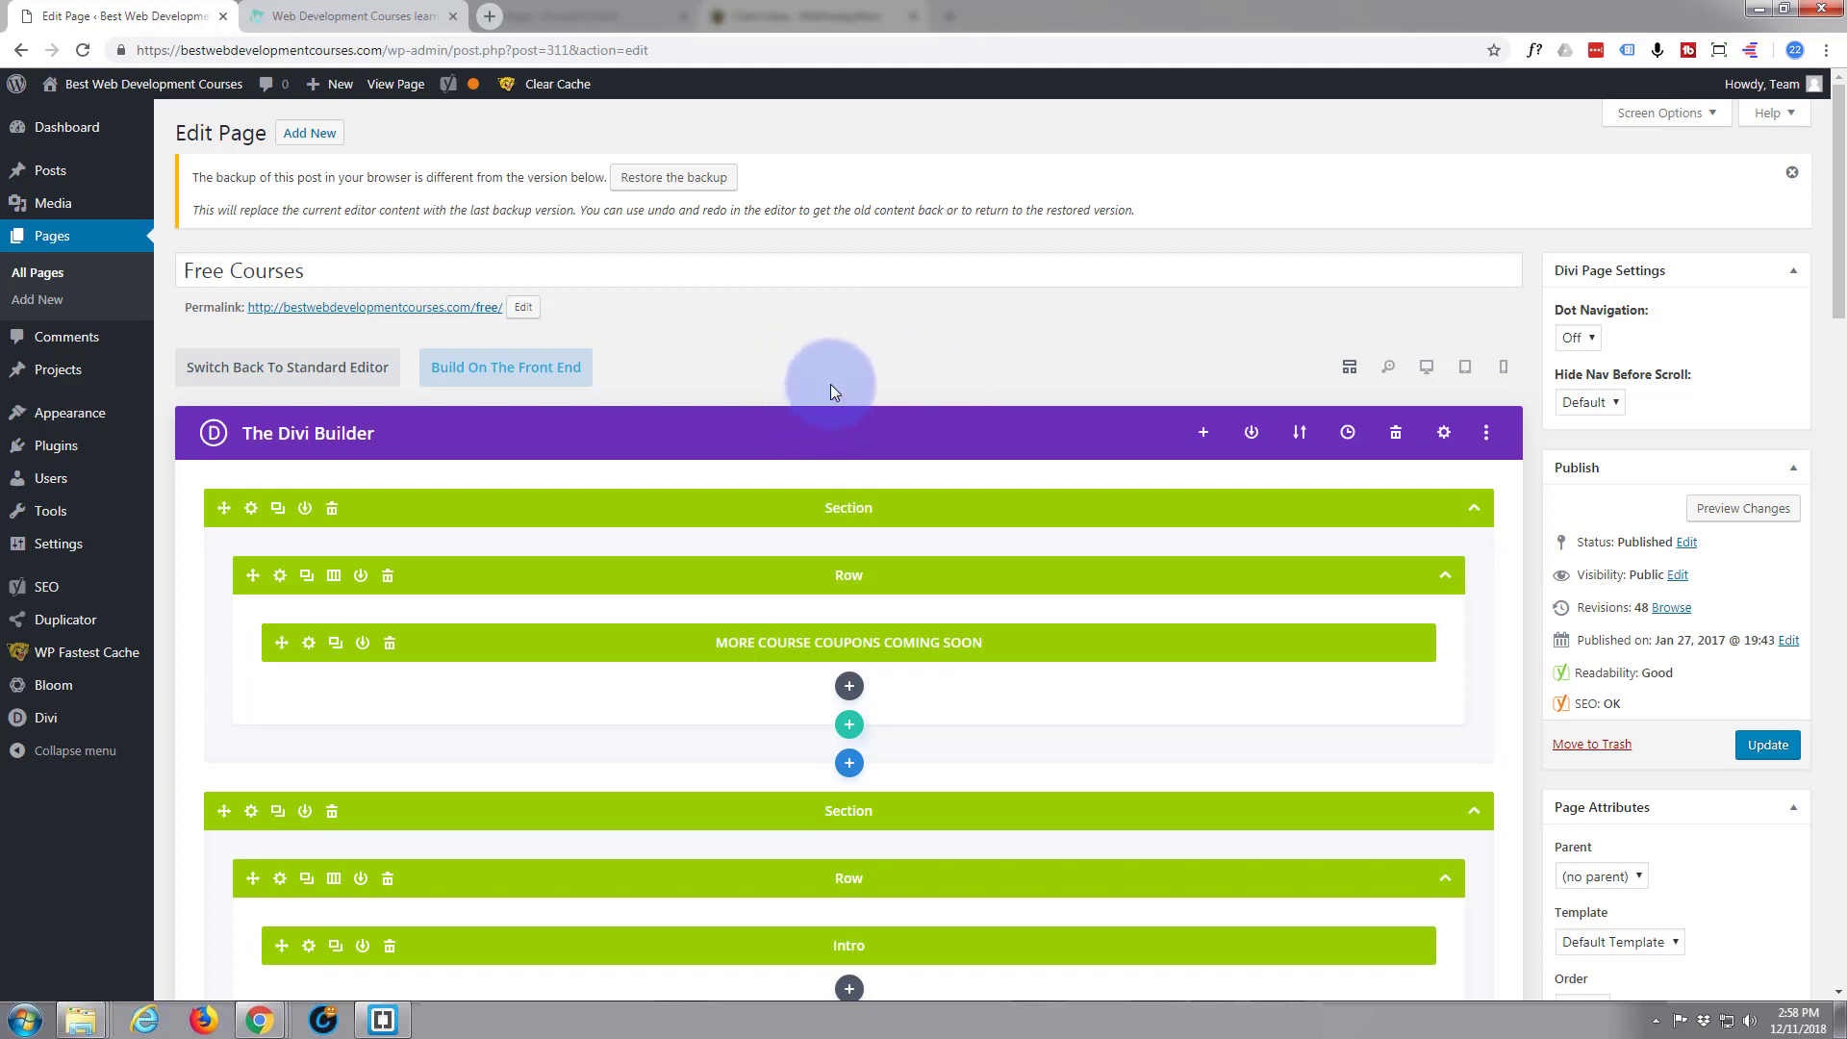
left_click(1792, 175)
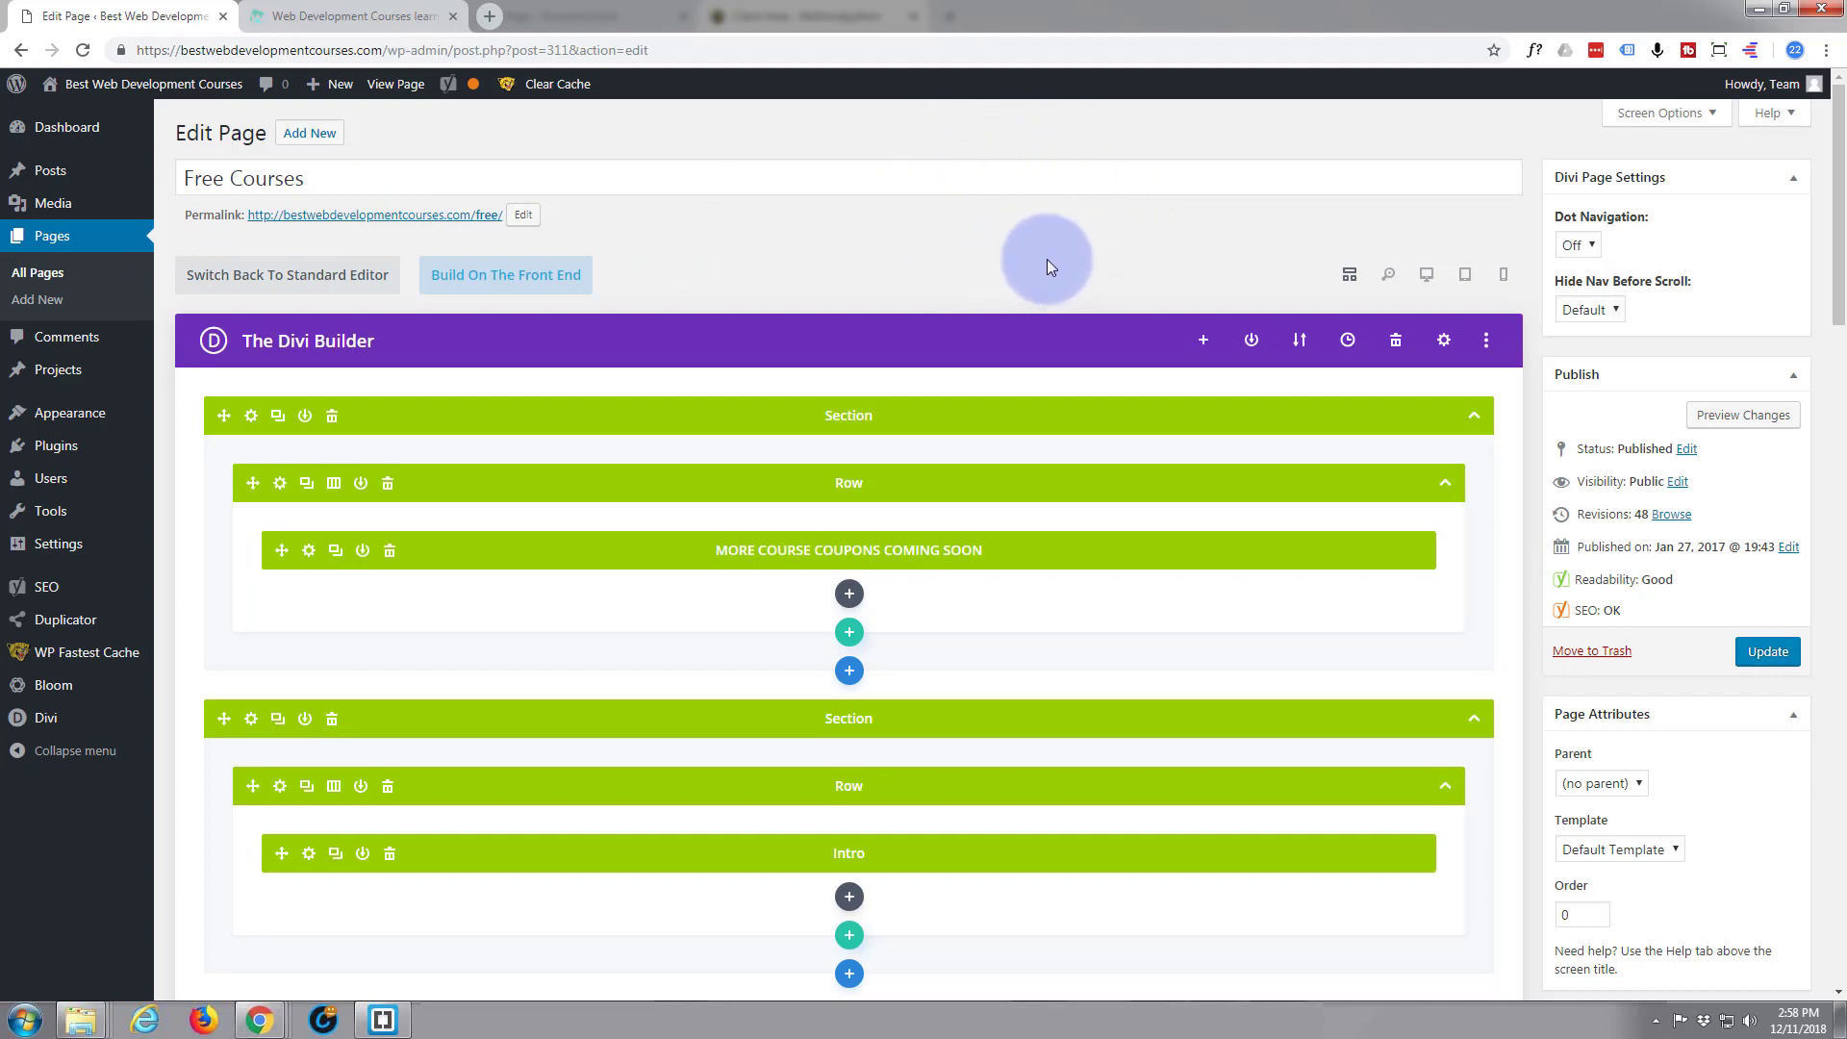
scroll(1047, 259, "down", 3)
scroll(1047, 258, "up", 3)
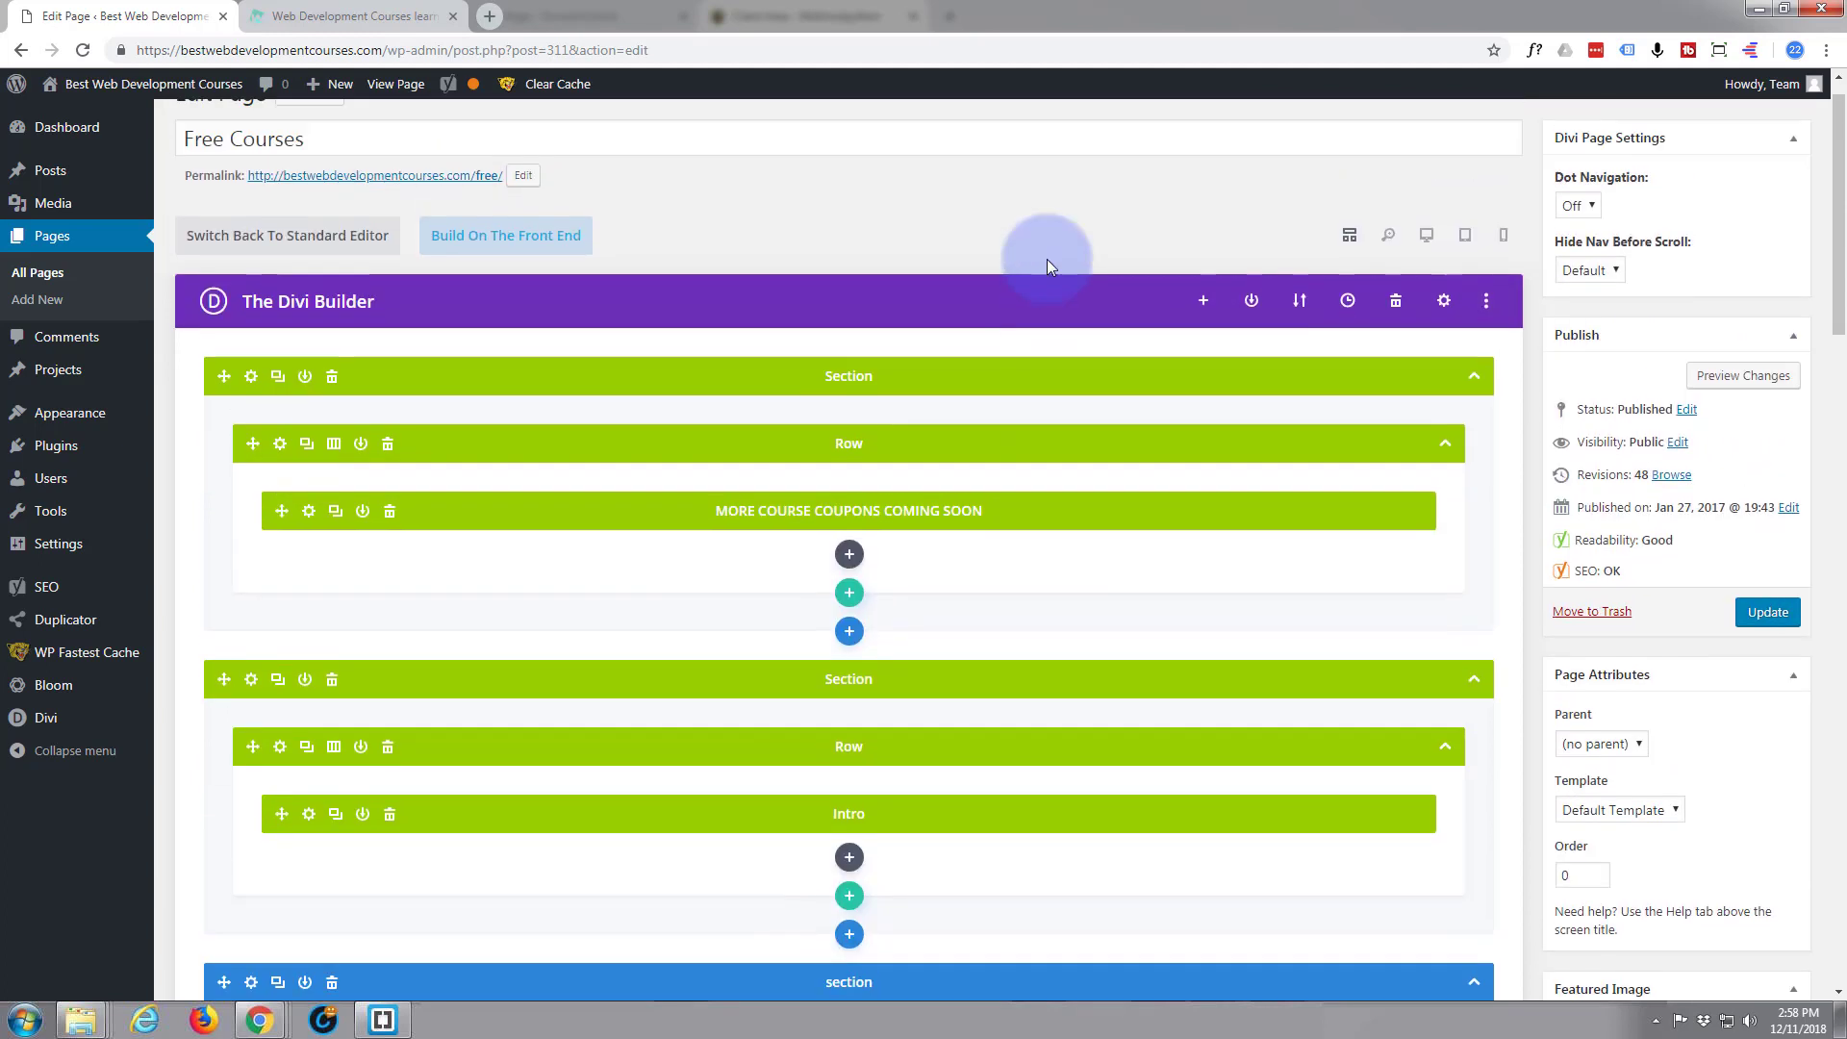